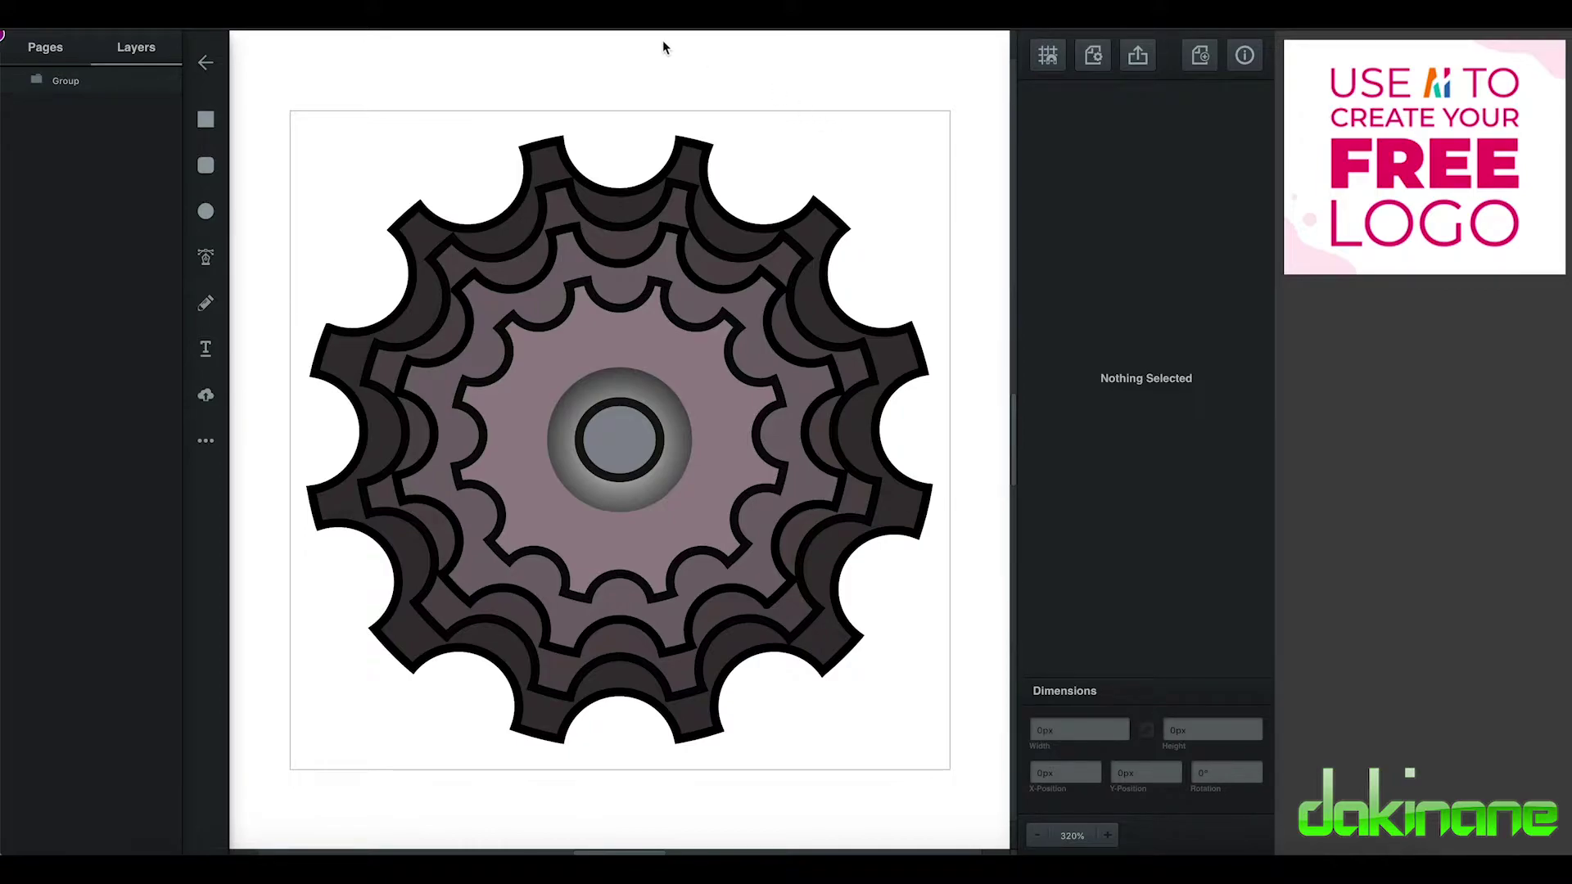
# Step: Leave the cog drawing and return to the Vectr file dashboard
pyautogui.click(204, 65)
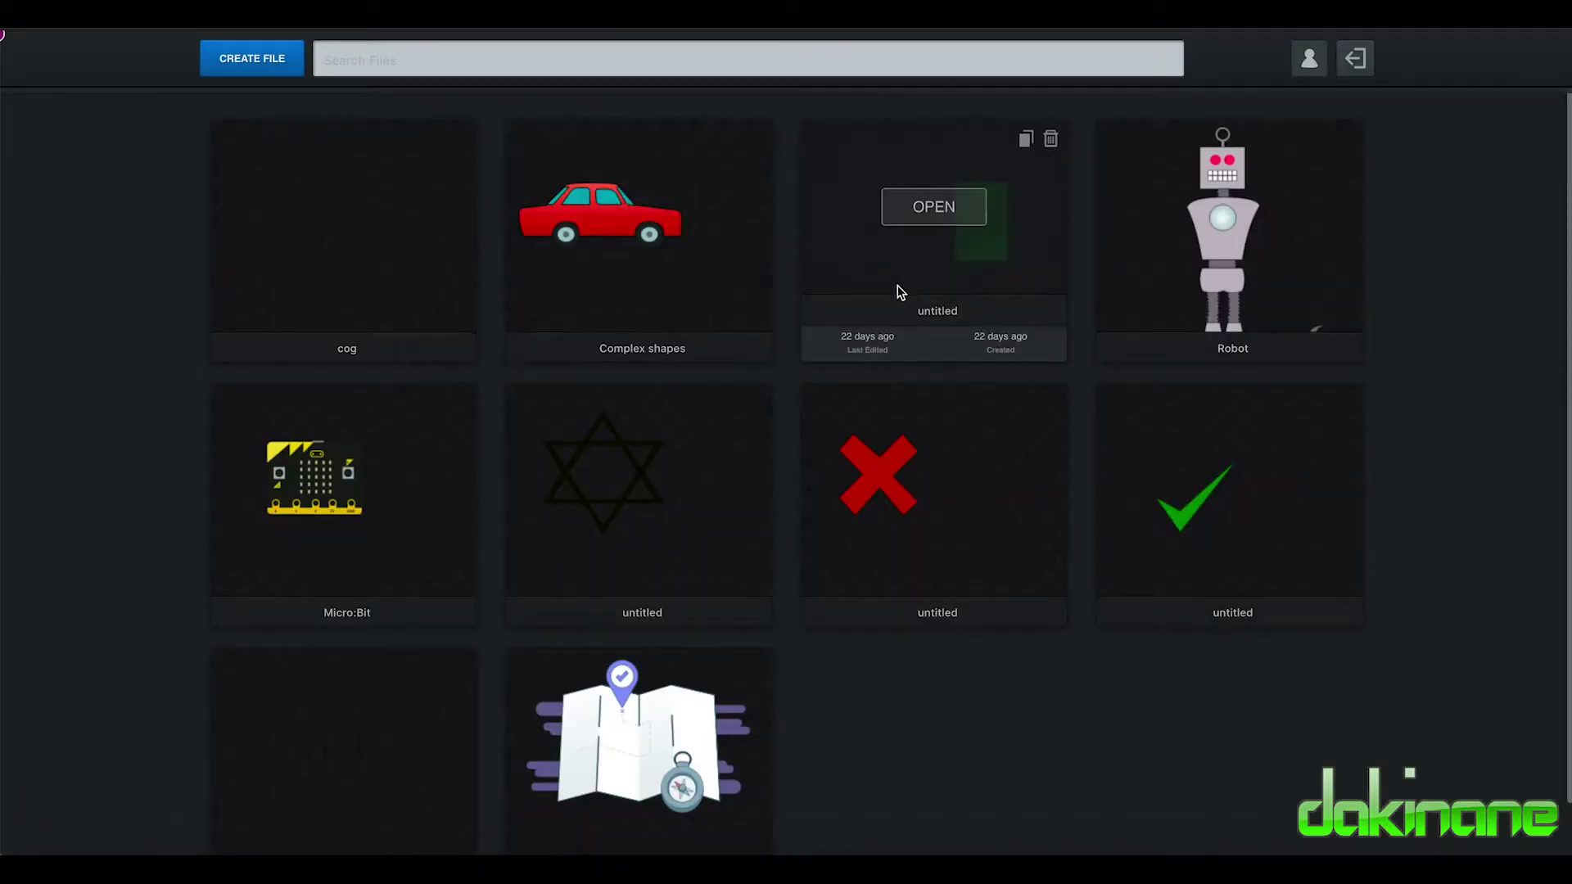
# Step: Look over the saved file tiles and start a new blank drawing
pyautogui.moveTo(343, 508)
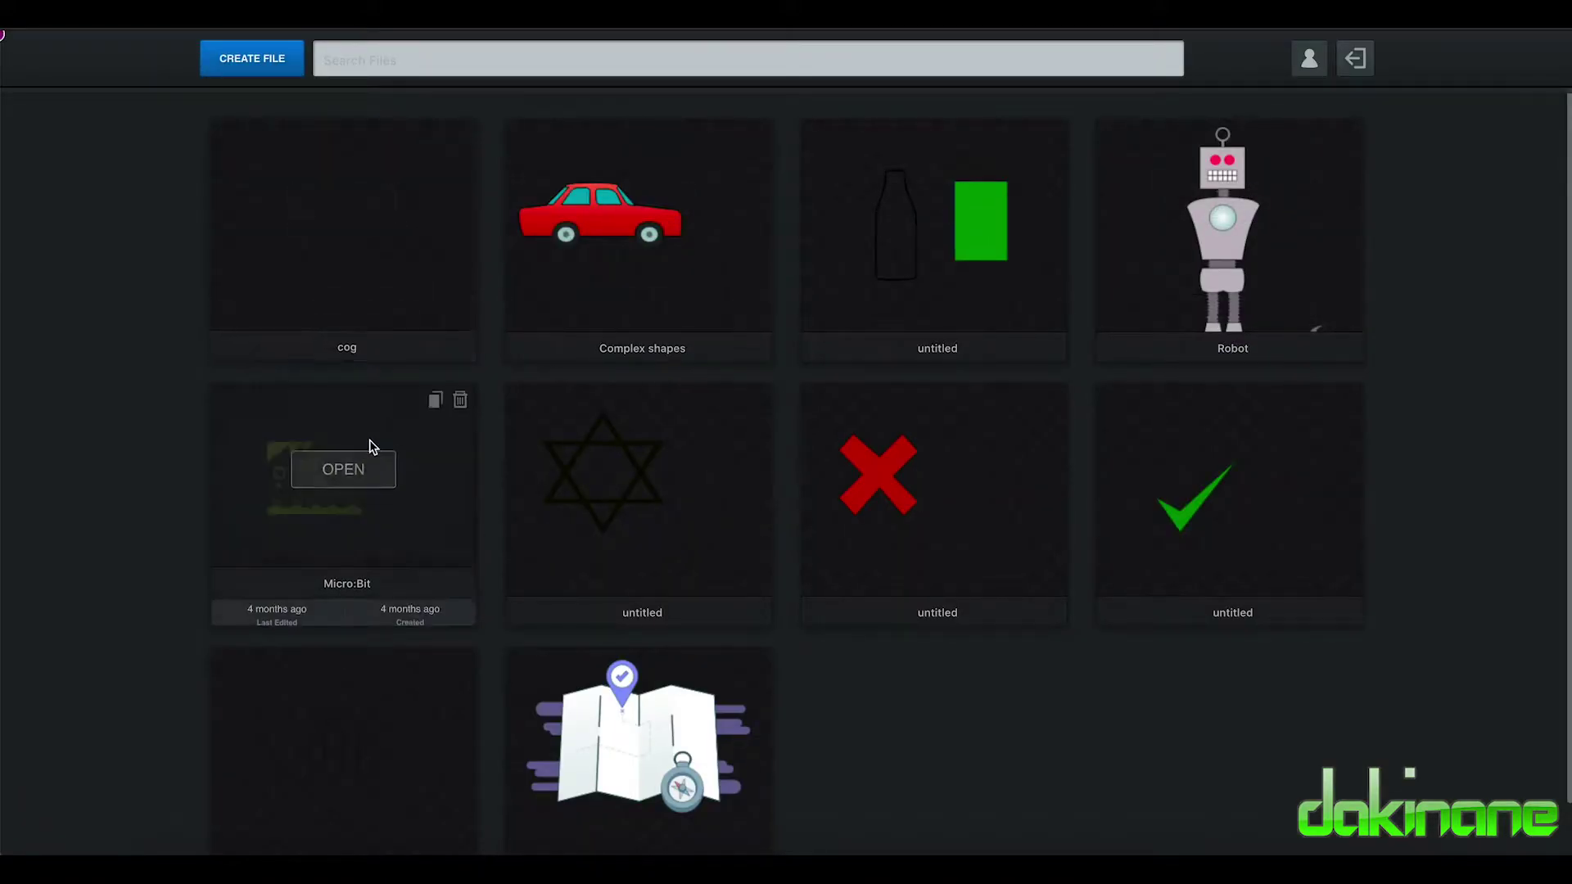
pyautogui.moveTo(400, 705)
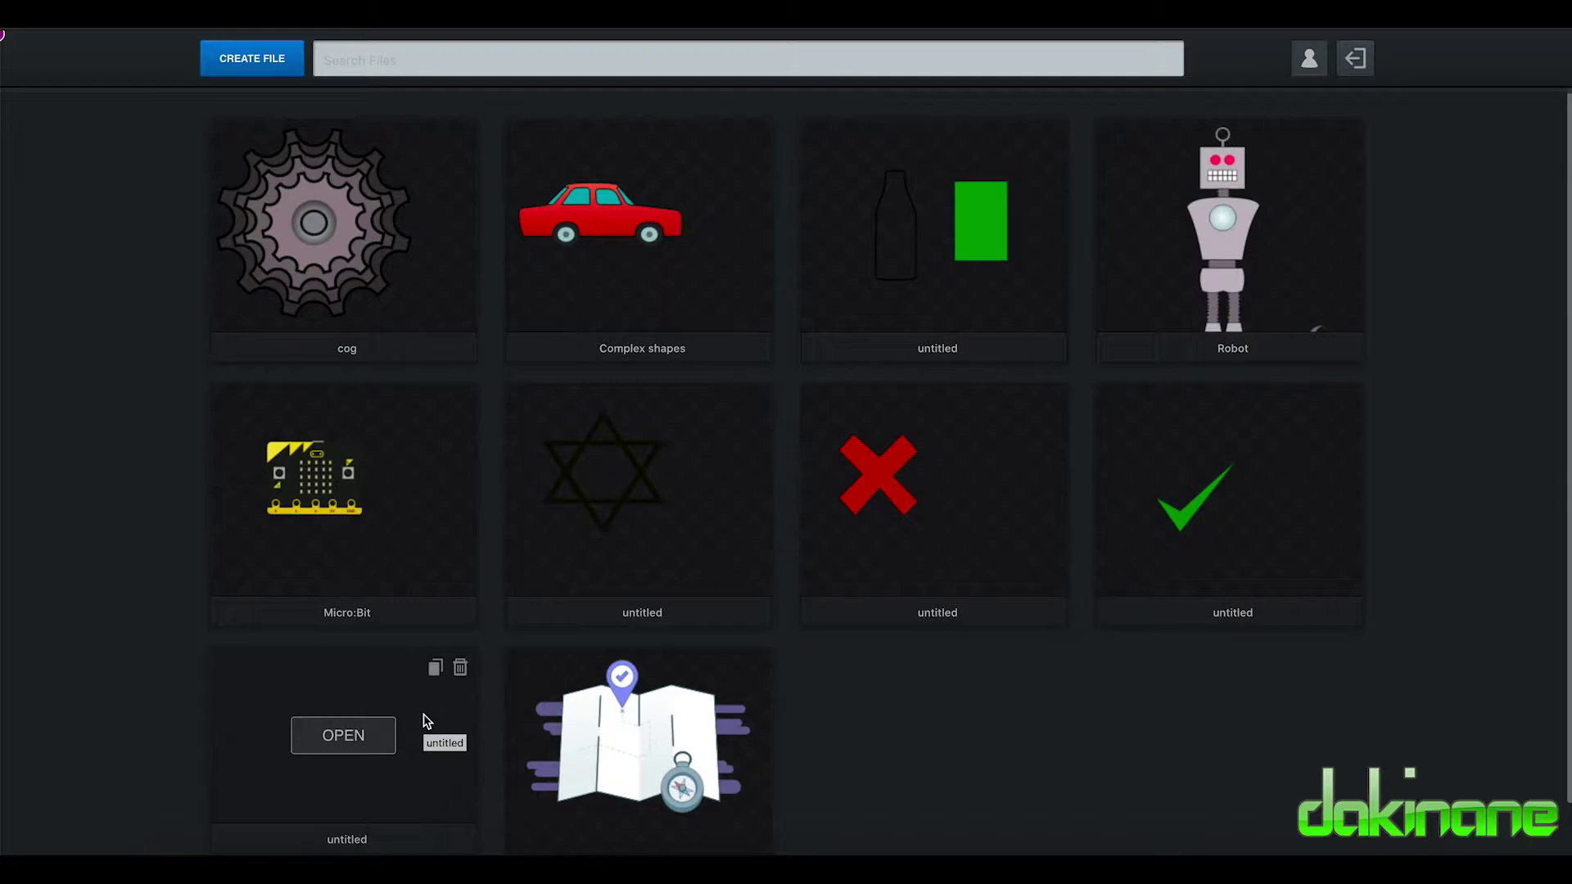
pyautogui.moveTo(599, 260)
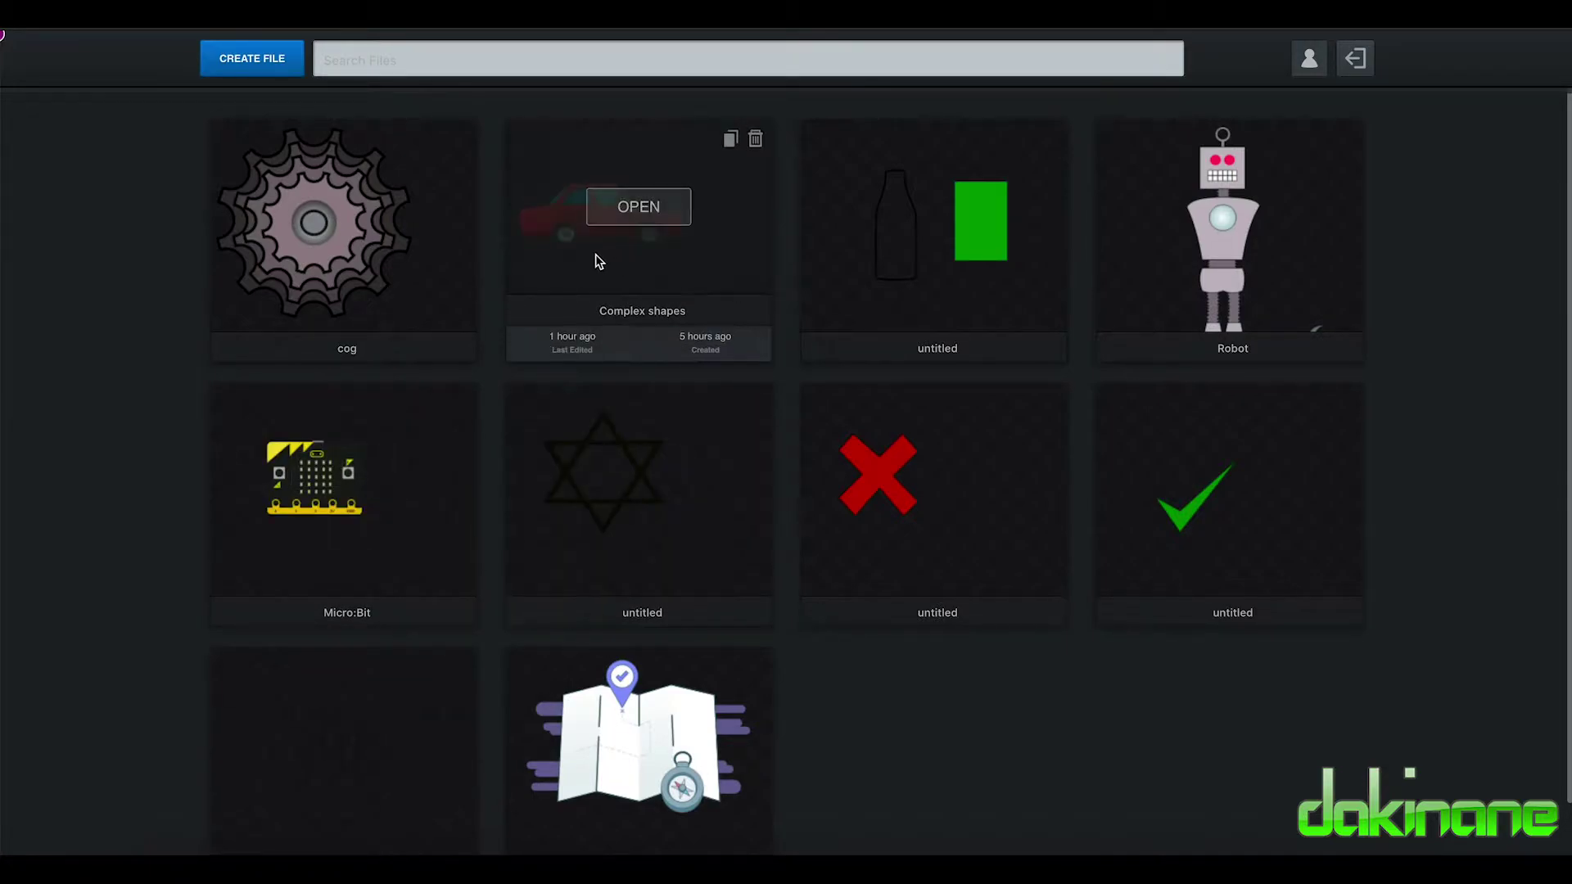
pyautogui.moveTo(1229, 266)
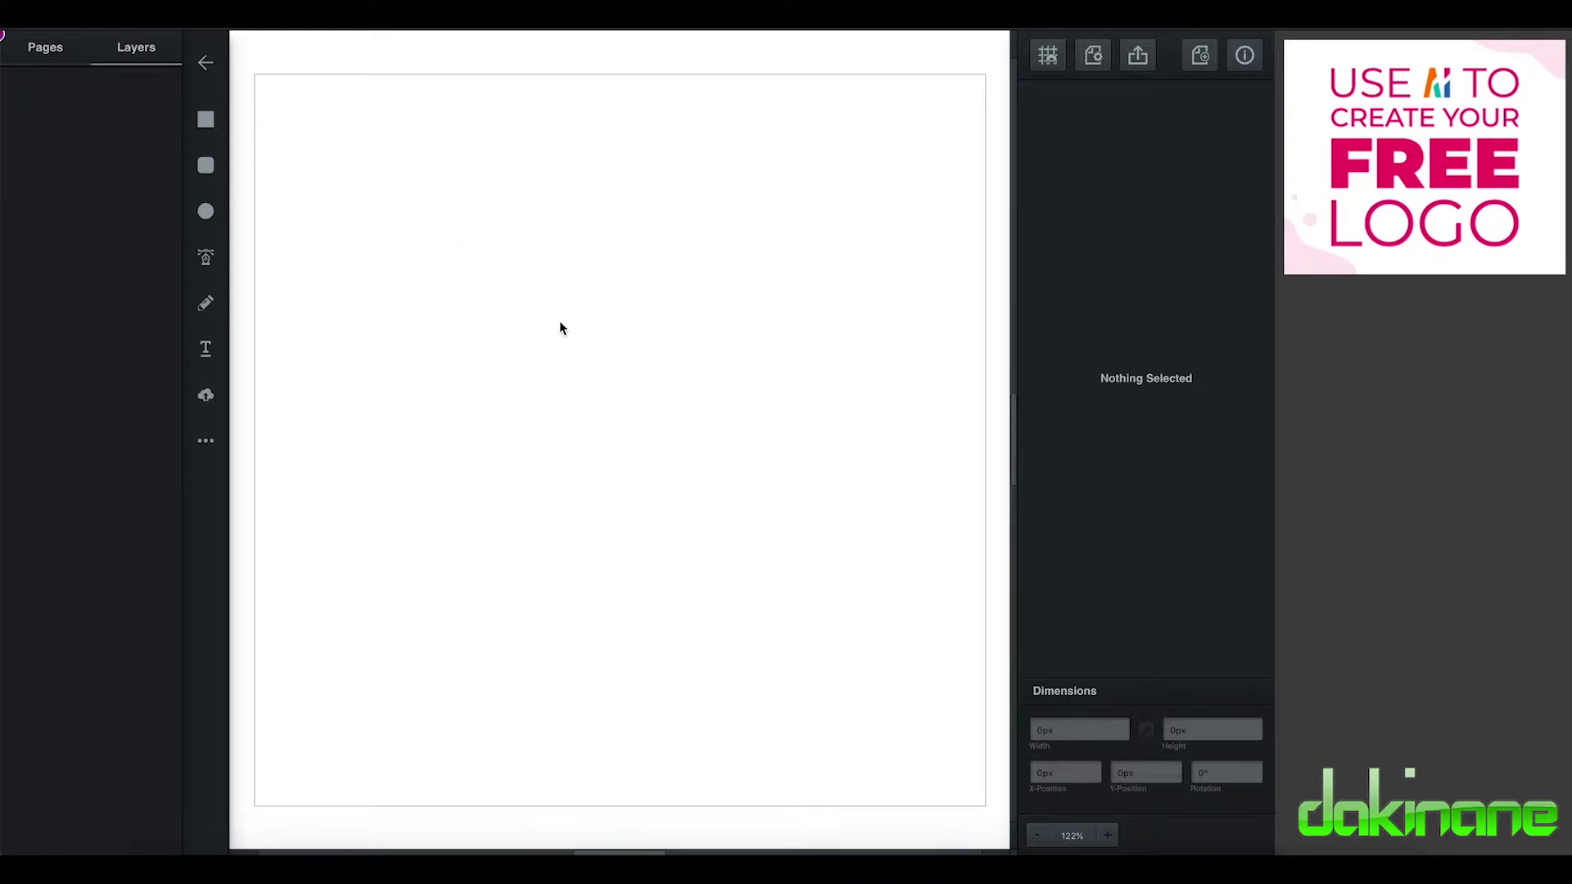
# Step: Draw a yellow circle with the Ellipse tool in the upper middle of the page
pyautogui.click(207, 218)
pyautogui.moveTo(503, 280); pyautogui.dragTo(711, 487)
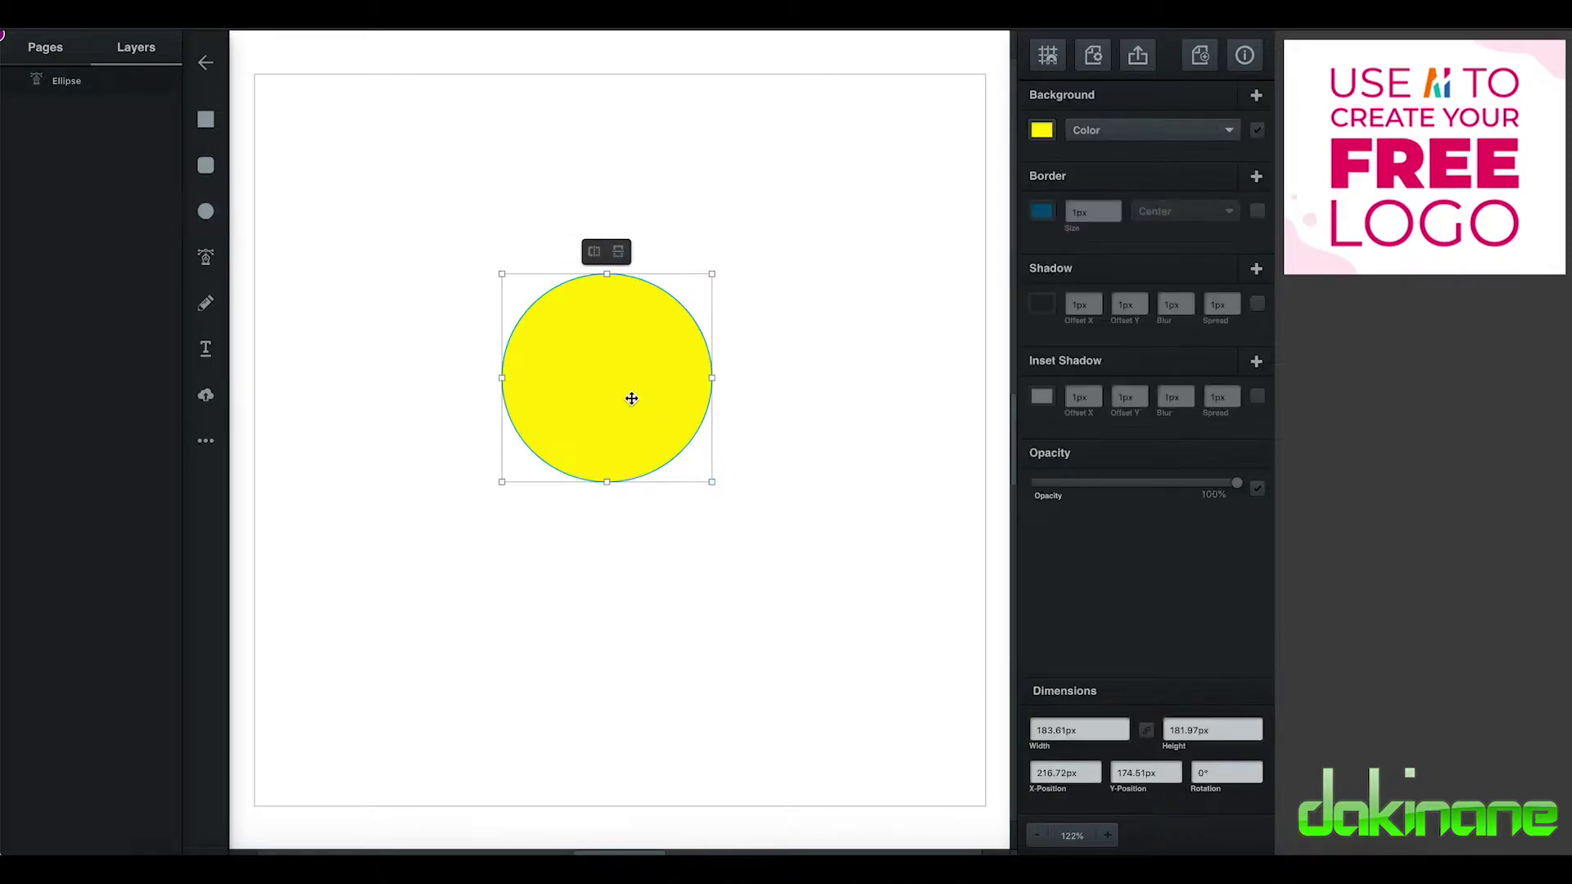
pyautogui.moveTo(646, 393)
pyautogui.mouseDown()
pyautogui.moveTo(612, 333)
pyautogui.moveTo(653, 407)
pyautogui.mouseUp()
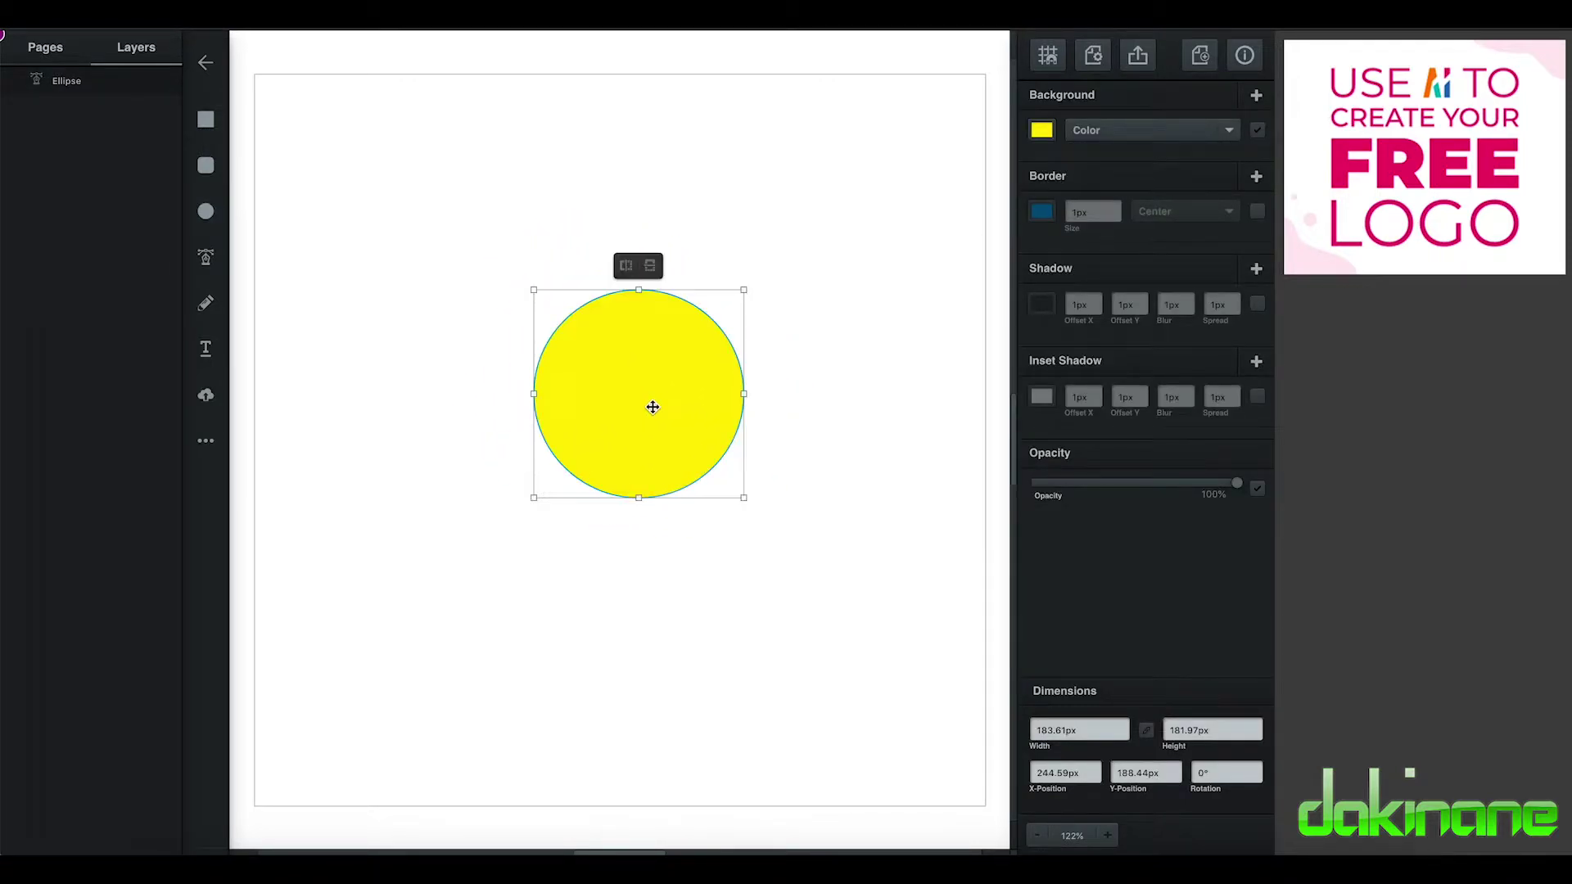
pyautogui.click(1050, 131)
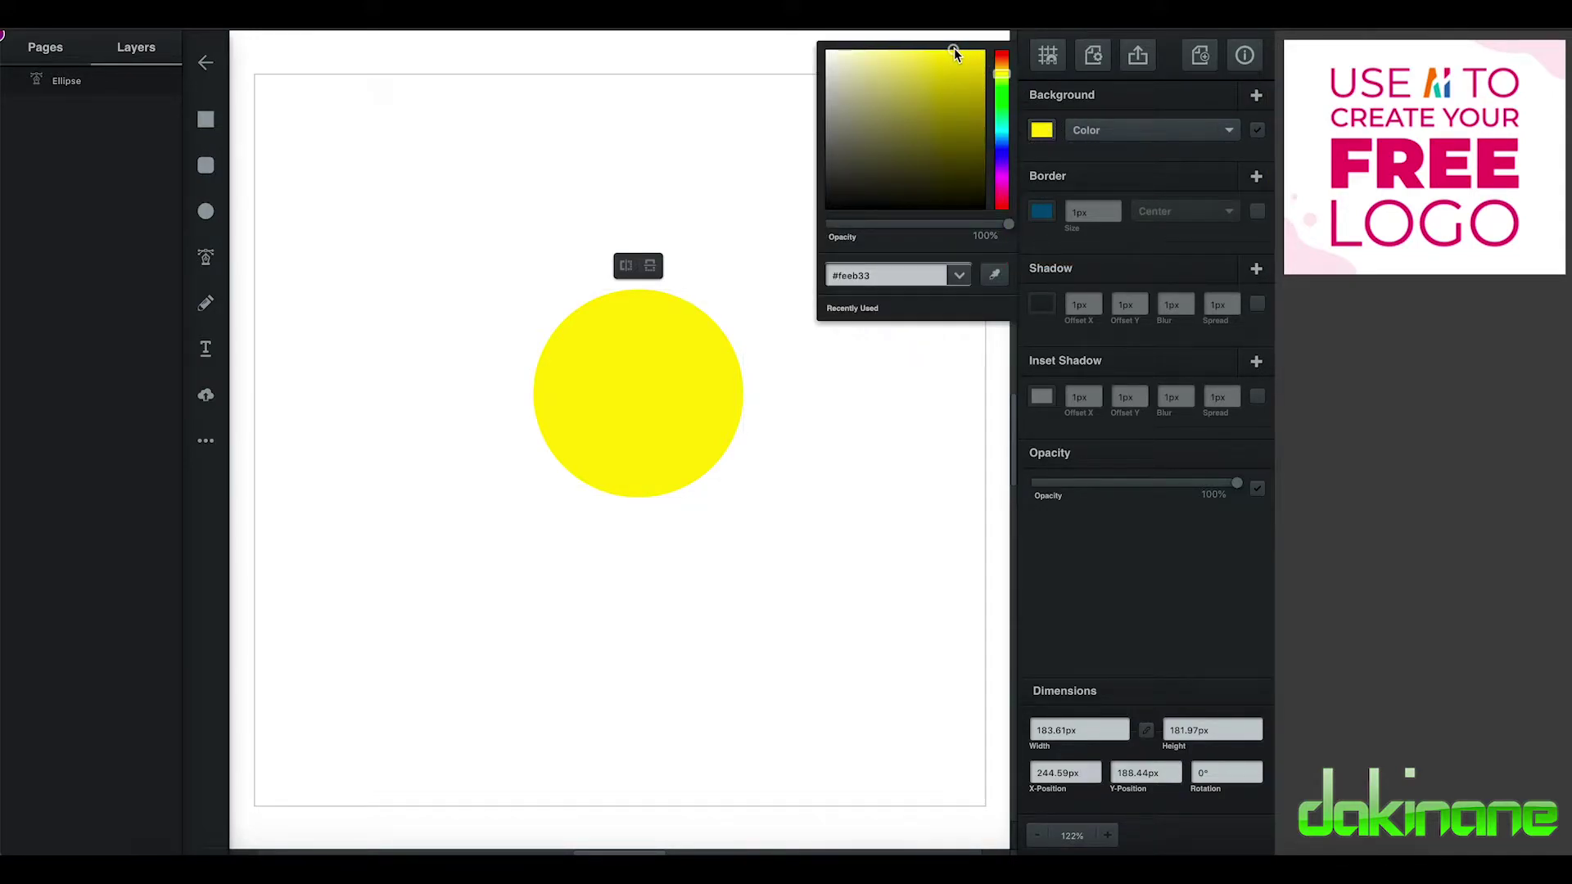
# Step: Lighten the circle's yellow fill and give its outline a dark colour
pyautogui.moveTo(954, 48)
pyautogui.mouseDown()
pyautogui.moveTo(881, 120)
pyautogui.moveTo(960, 81)
pyautogui.moveTo(1004, 196)
pyautogui.moveTo(999, 69)
pyautogui.moveTo(968, 60)
pyautogui.moveTo(1000, 66)
pyautogui.moveTo(1000, 78)
pyautogui.moveTo(918, 57)
pyautogui.mouseUp()
pyautogui.click(1003, 74)
pyautogui.click(1047, 216)
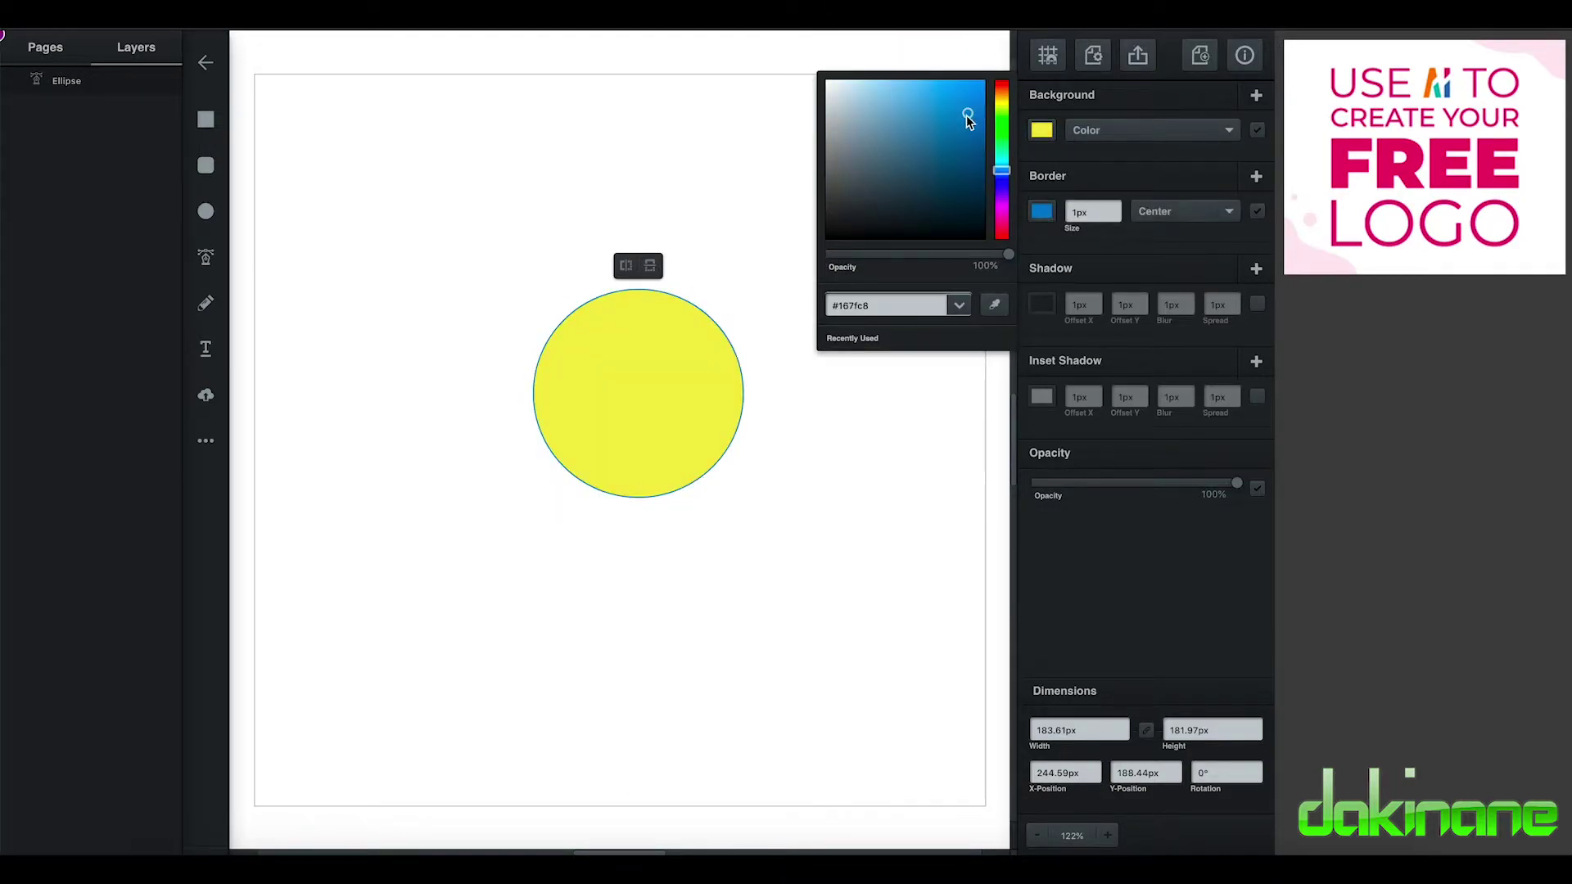
pyautogui.moveTo(966, 115); pyautogui.dragTo(858, 196)
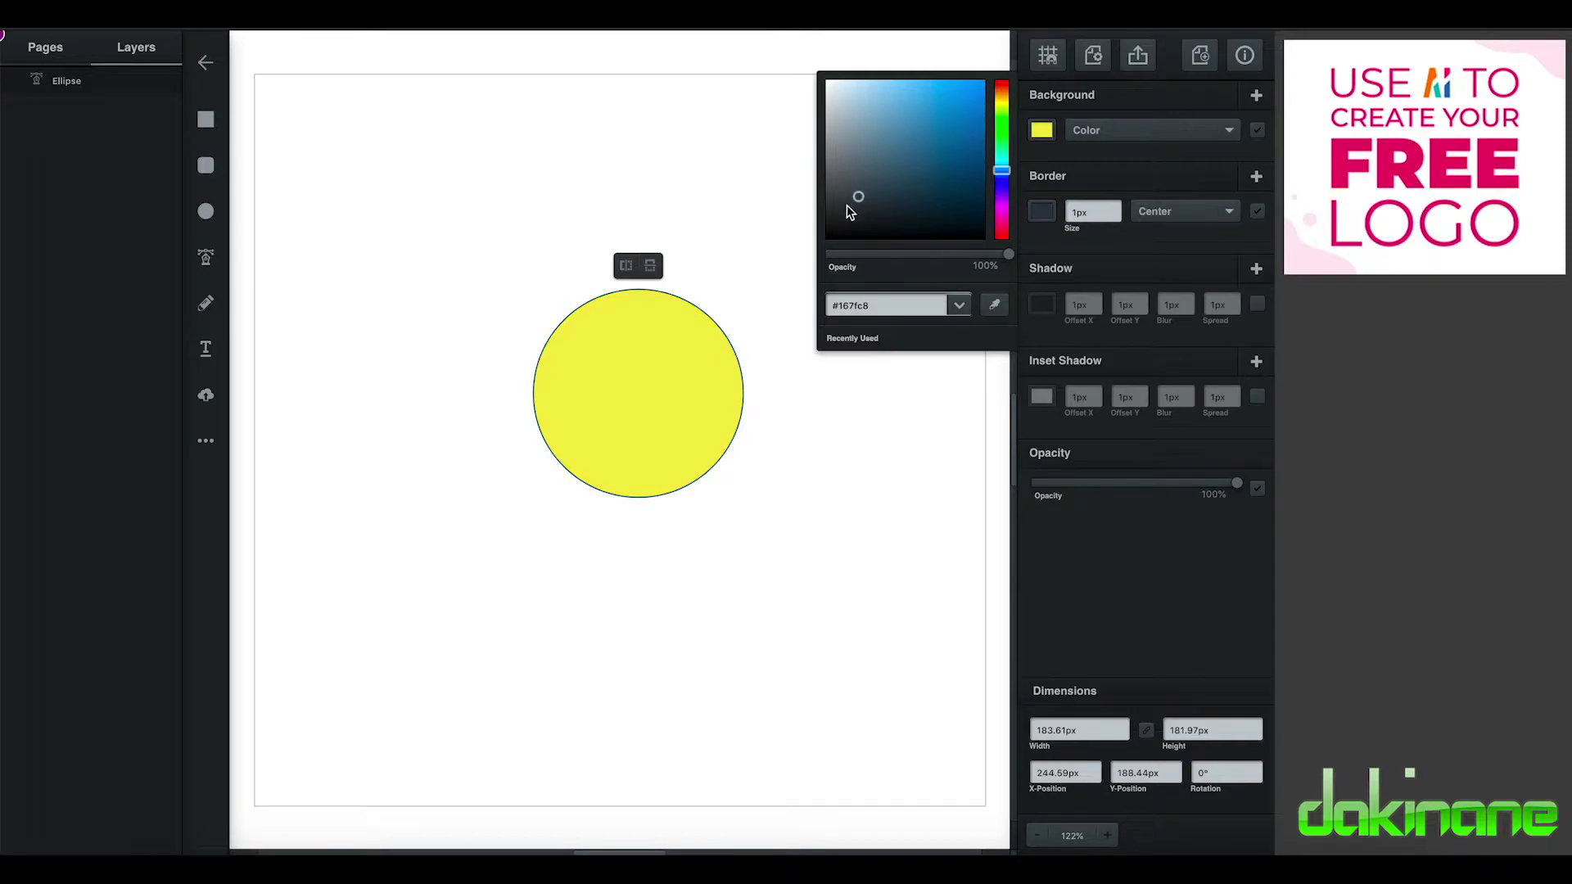
# Step: Set the circle's outline to 3 px and move it slightly up and left
pyautogui.click(1114, 217)
pyautogui.click(1114, 208)
pyautogui.click(1114, 208)
pyautogui.click(1114, 207)
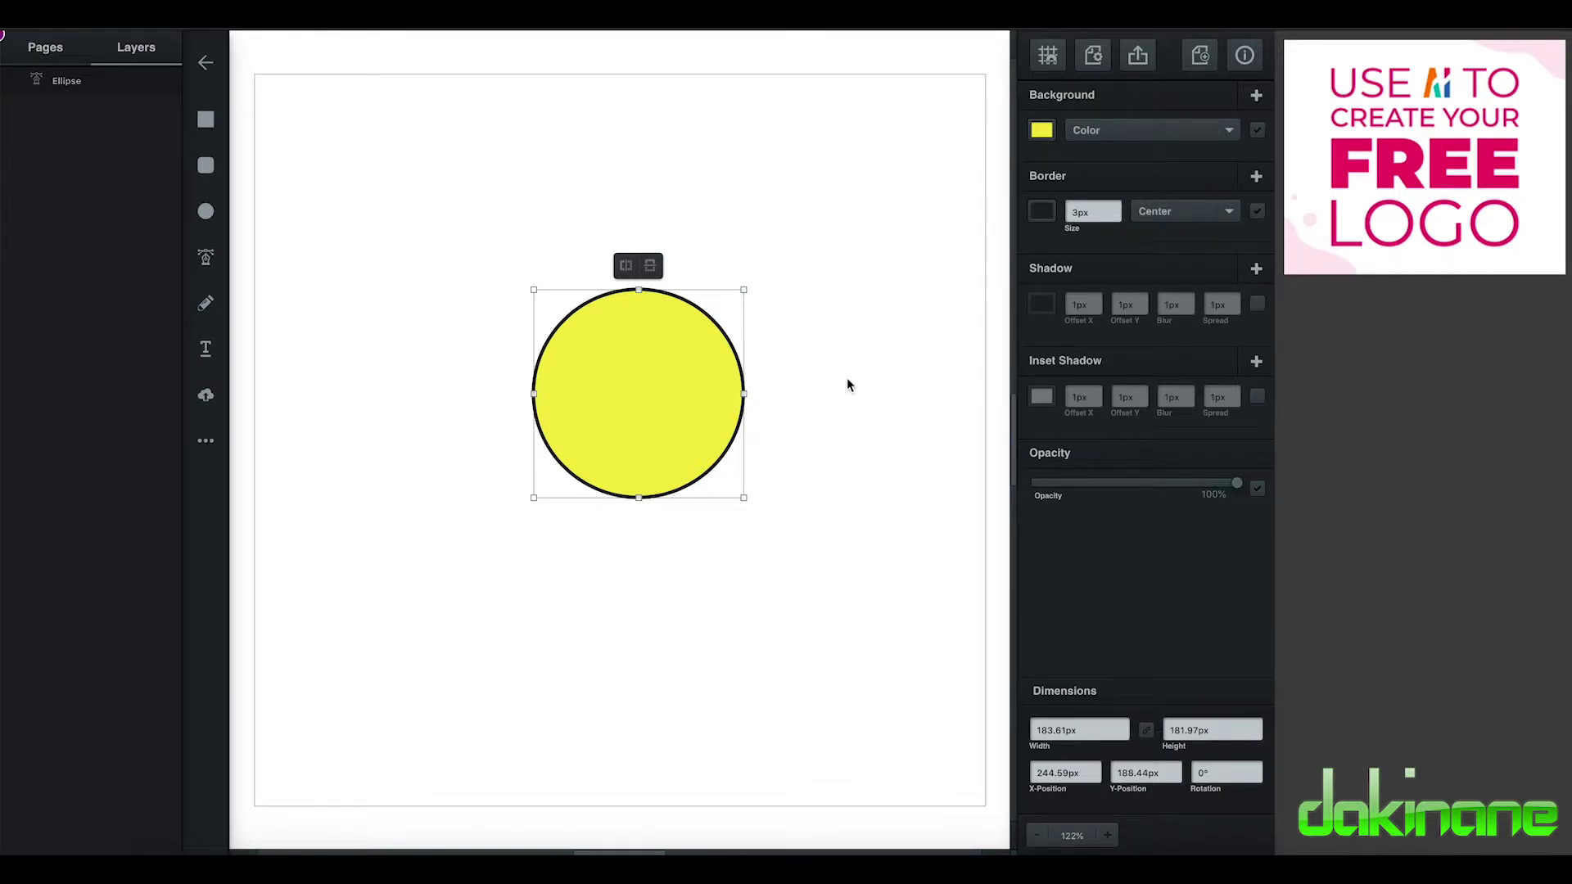
pyautogui.click(833, 419)
pyautogui.moveTo(646, 406)
pyautogui.mouseDown()
pyautogui.moveTo(487, 401)
pyautogui.moveTo(635, 385)
pyautogui.mouseUp()
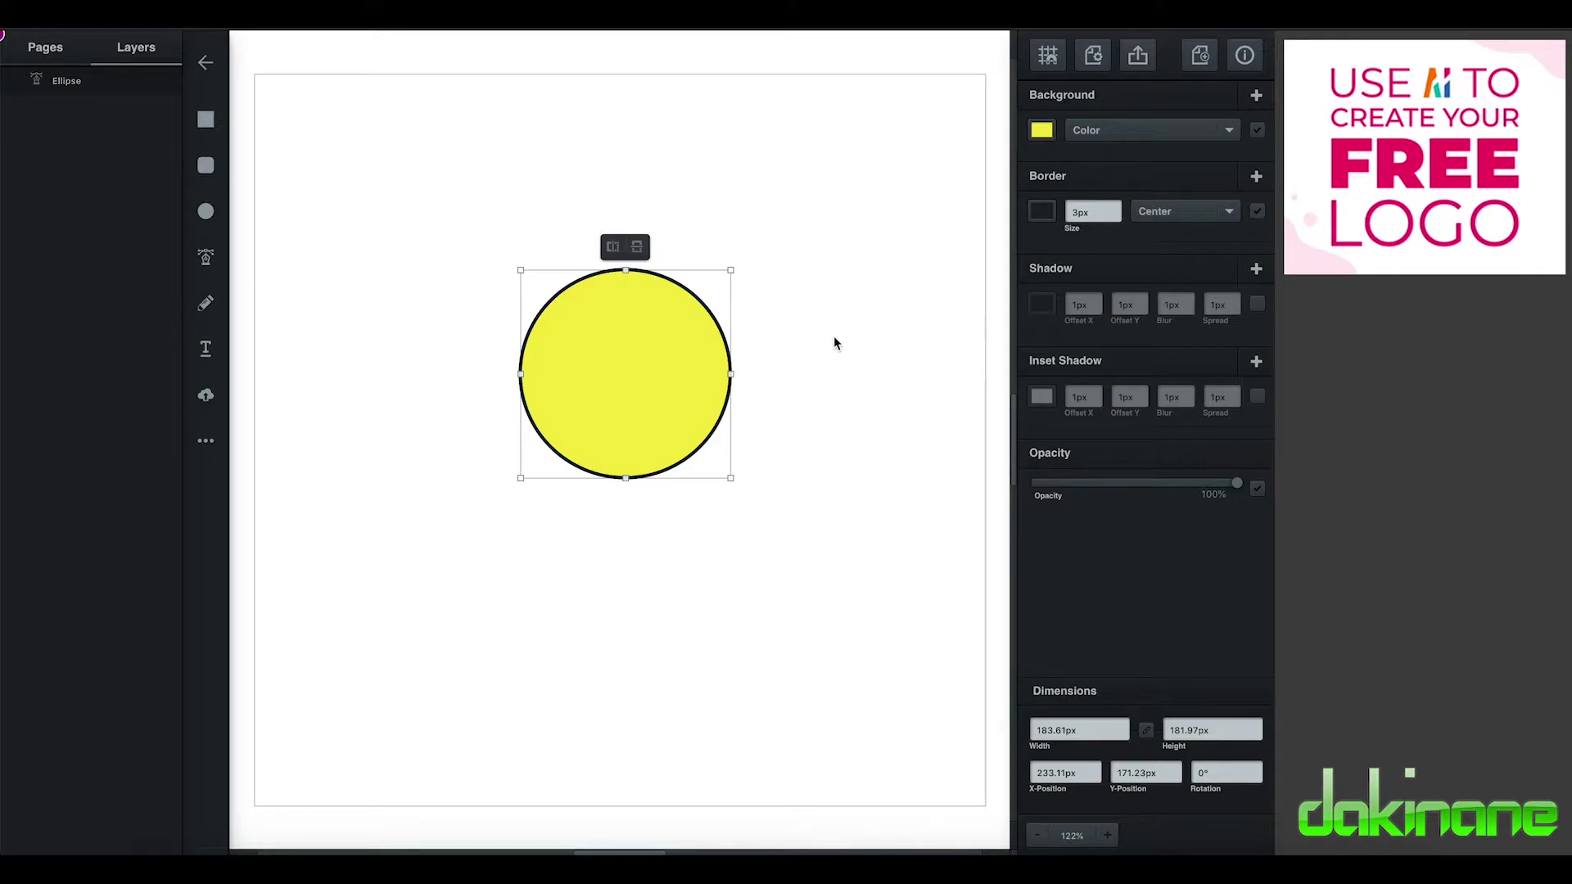
# Step: Duplicate the yellow circle and shrink the copy to 40 px wide
pyautogui.hotkey('ctrl', 'd')
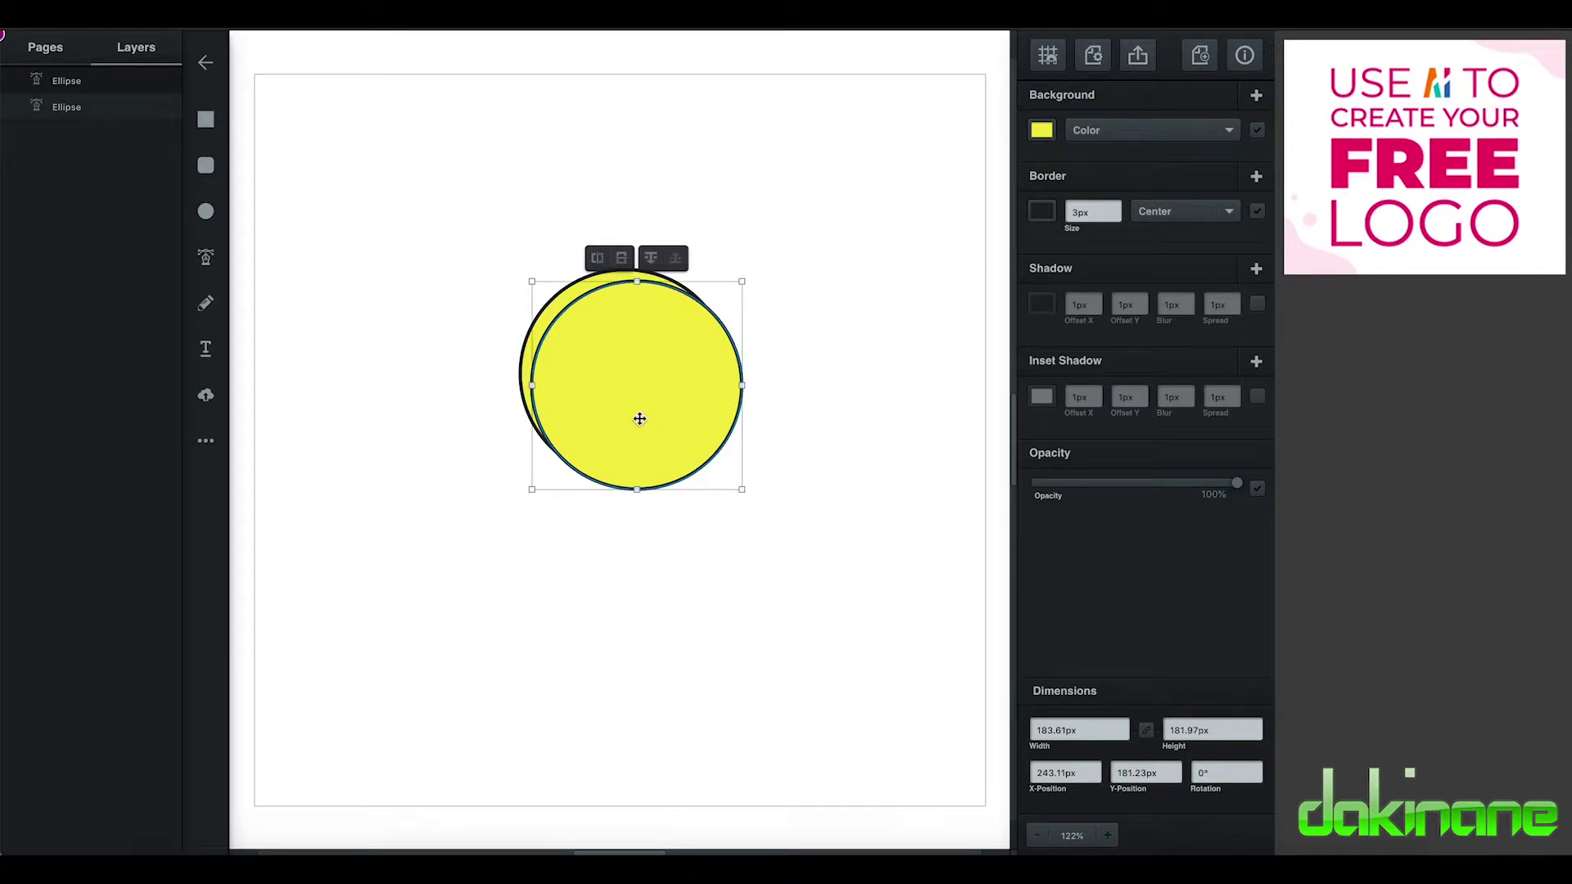
pyautogui.moveTo(639, 417); pyautogui.dragTo(782, 582)
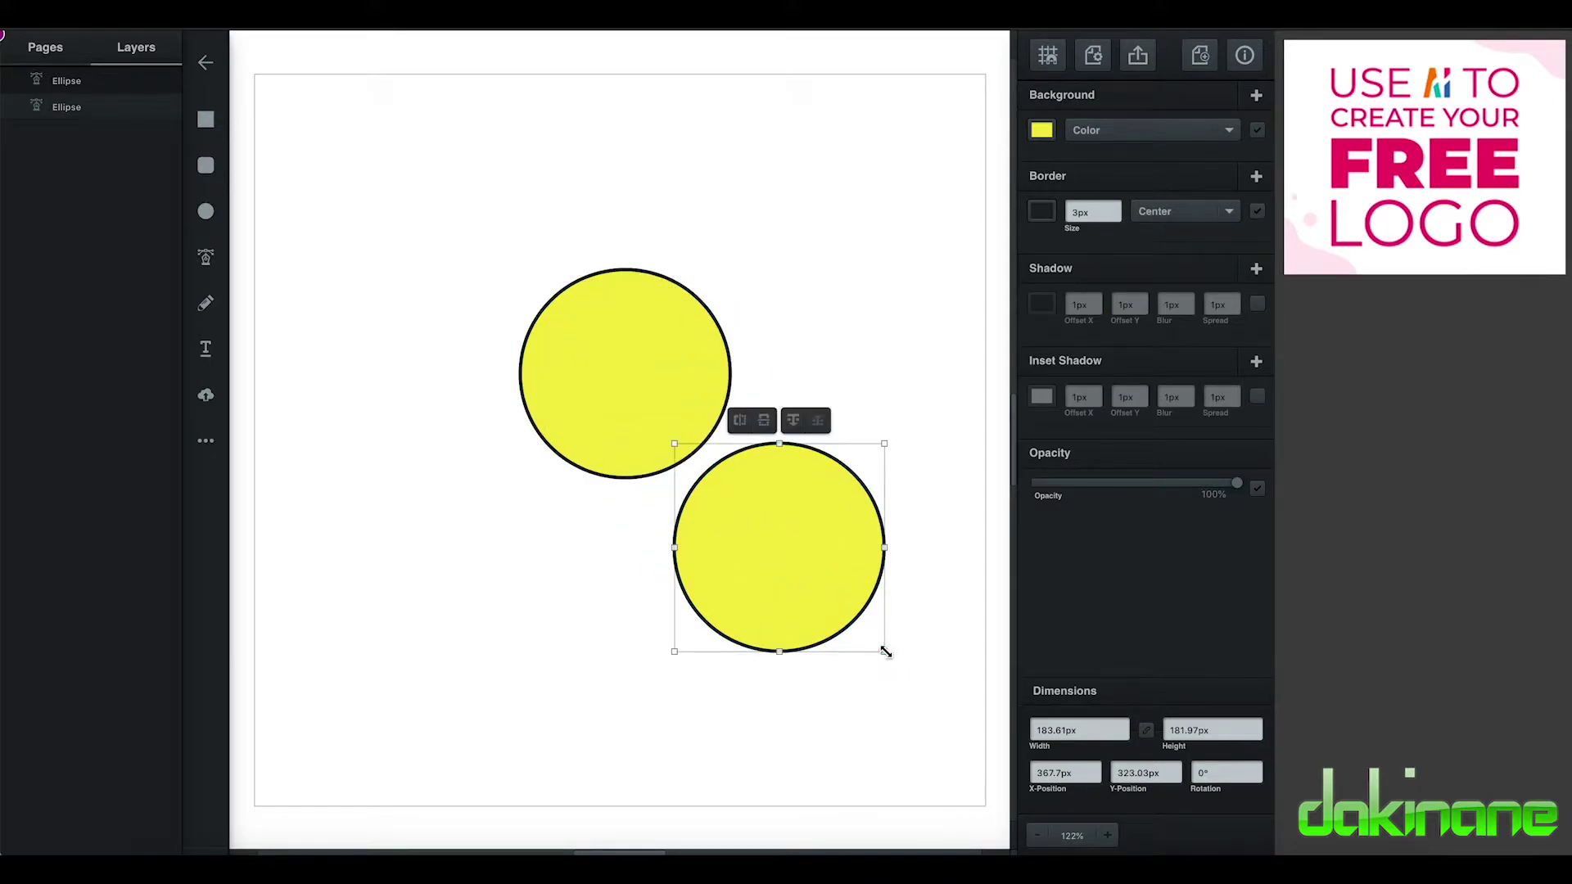
pyautogui.moveTo(885, 651); pyautogui.dragTo(812, 524)
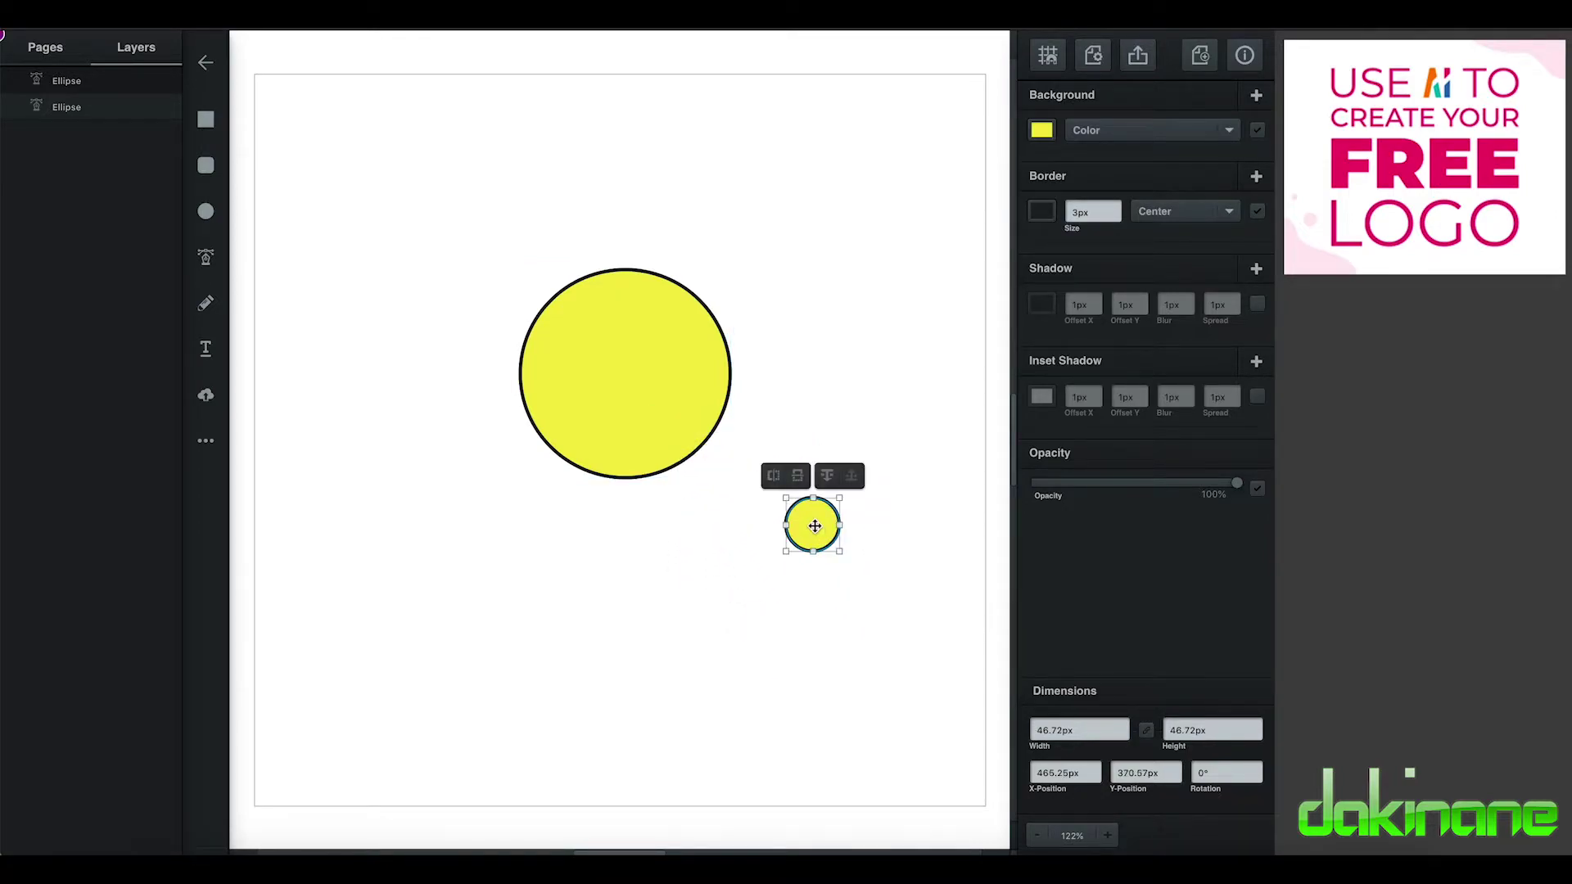
pyautogui.doubleClick(1081, 726)
pyautogui.press('BackSpace')
pyautogui.write('40')
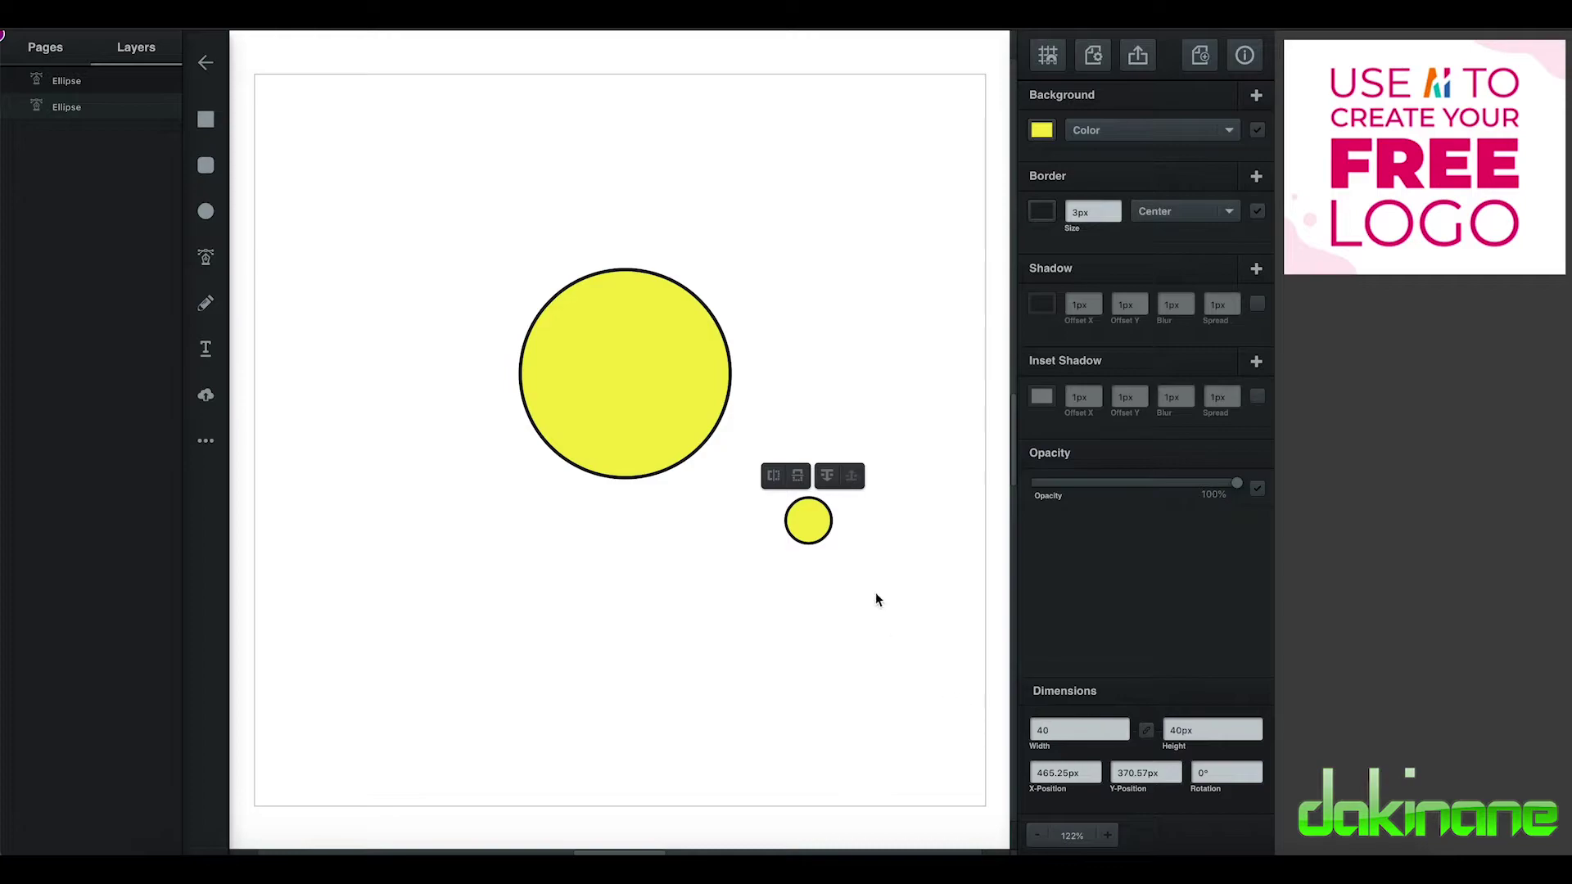
# Step: Fill the small circle green and place it below the large yellow circle
pyautogui.moveTo(807, 523); pyautogui.dragTo(811, 393)
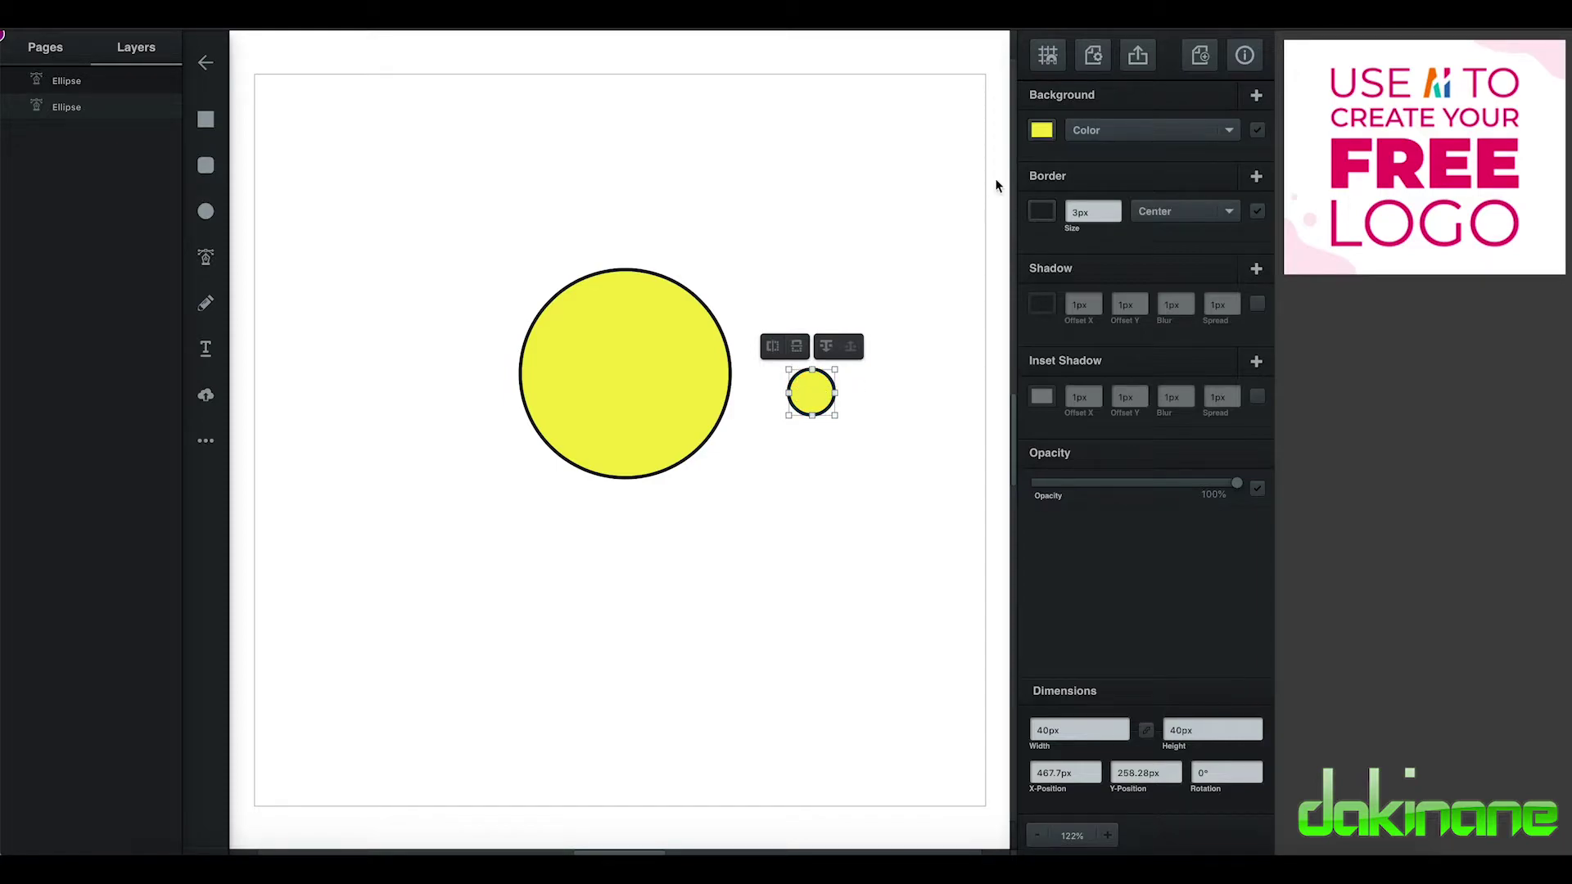
pyautogui.click(1042, 131)
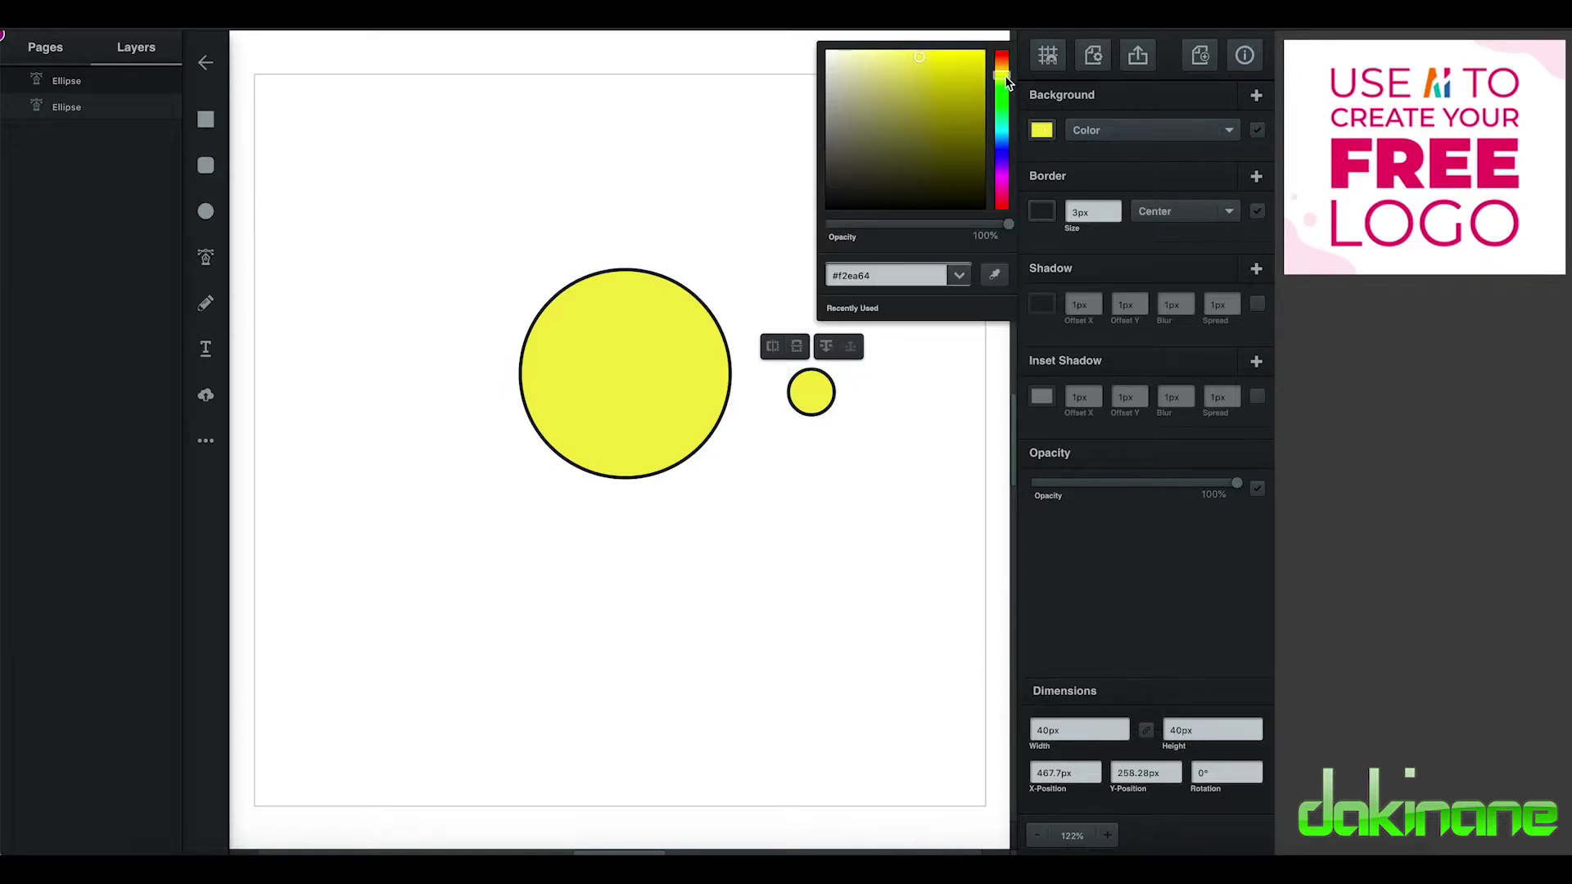
pyautogui.moveTo(1006, 80); pyautogui.dragTo(1007, 101)
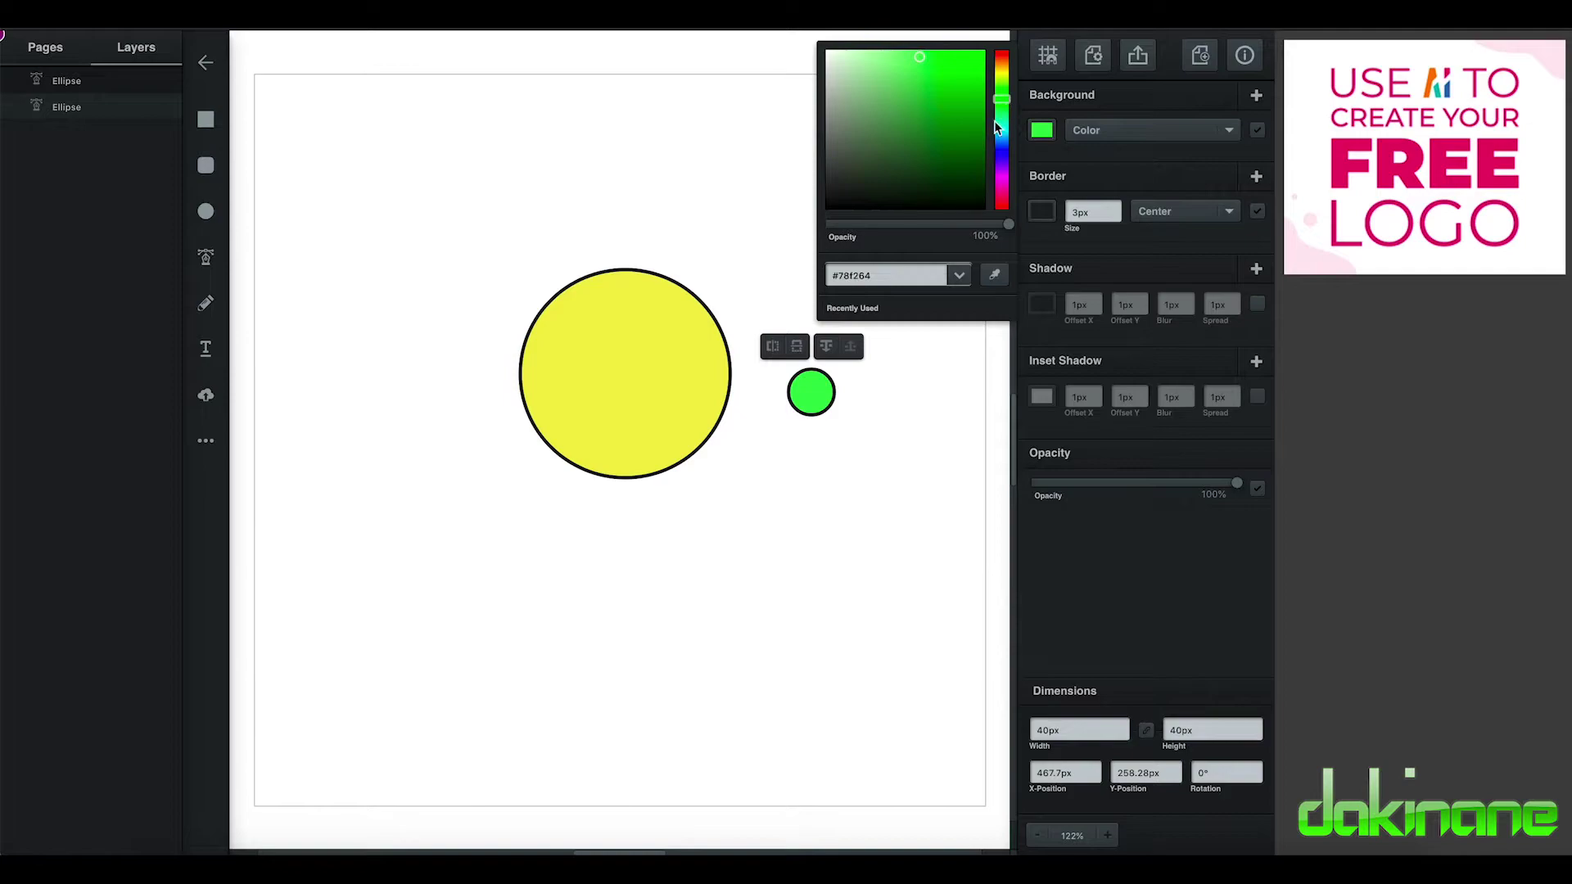
pyautogui.click(877, 515)
pyautogui.moveTo(810, 395); pyautogui.dragTo(639, 579)
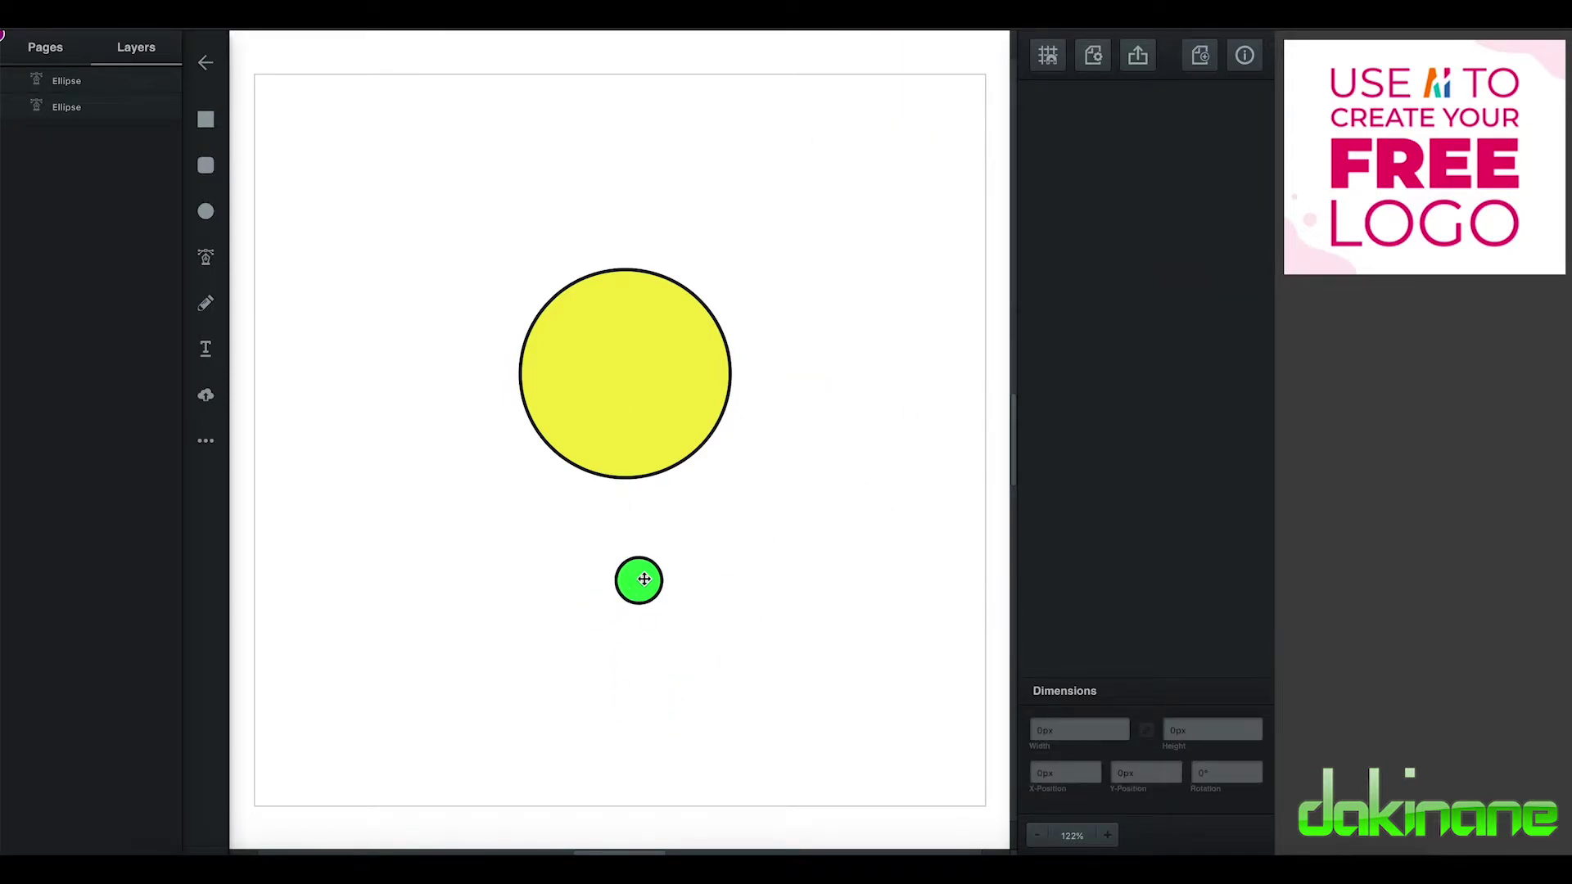
pyautogui.click(642, 418)
# Step: Duplicate the large yellow circle and set the copy's width to 170 px
pyautogui.hotkey('ctrl', 'd')
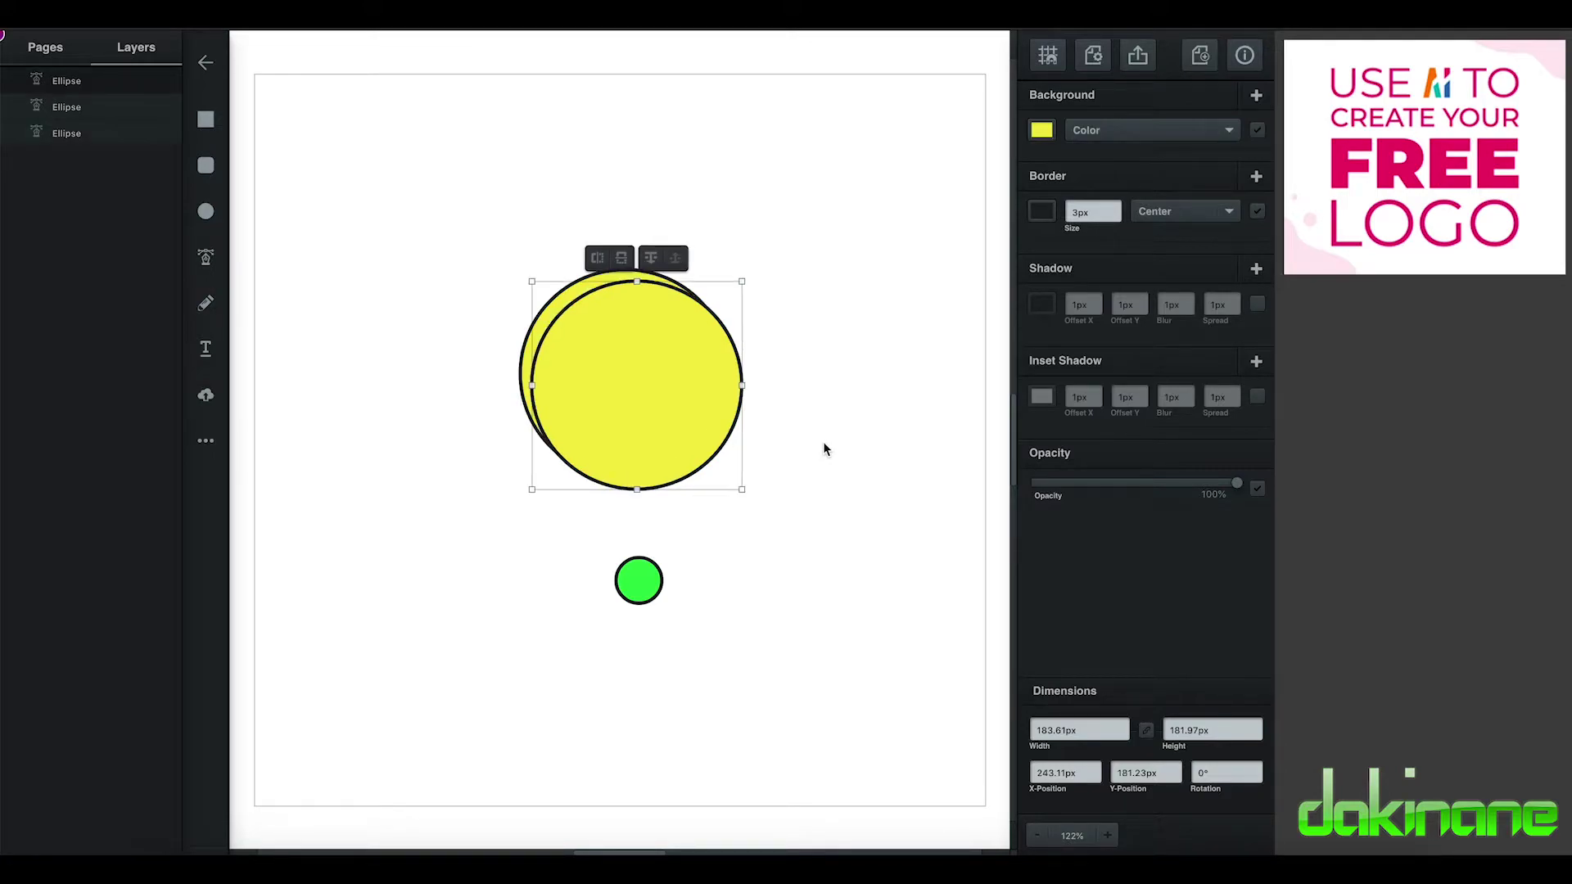
pyautogui.moveTo(656, 415); pyautogui.dragTo(840, 444)
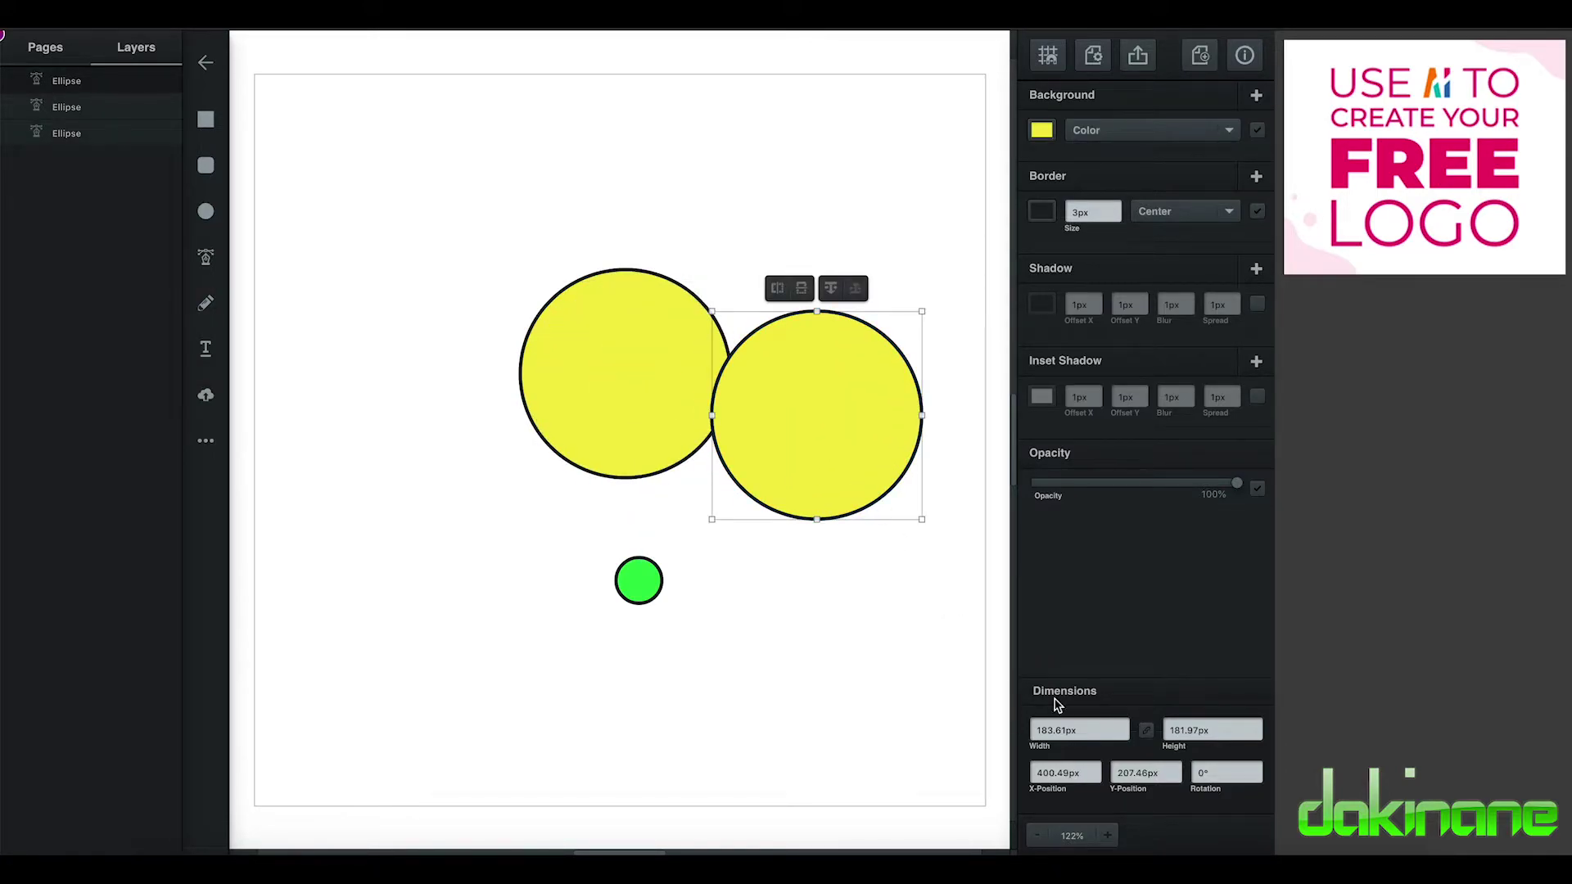
pyautogui.click(1079, 730)
pyautogui.doubleClick(1064, 730)
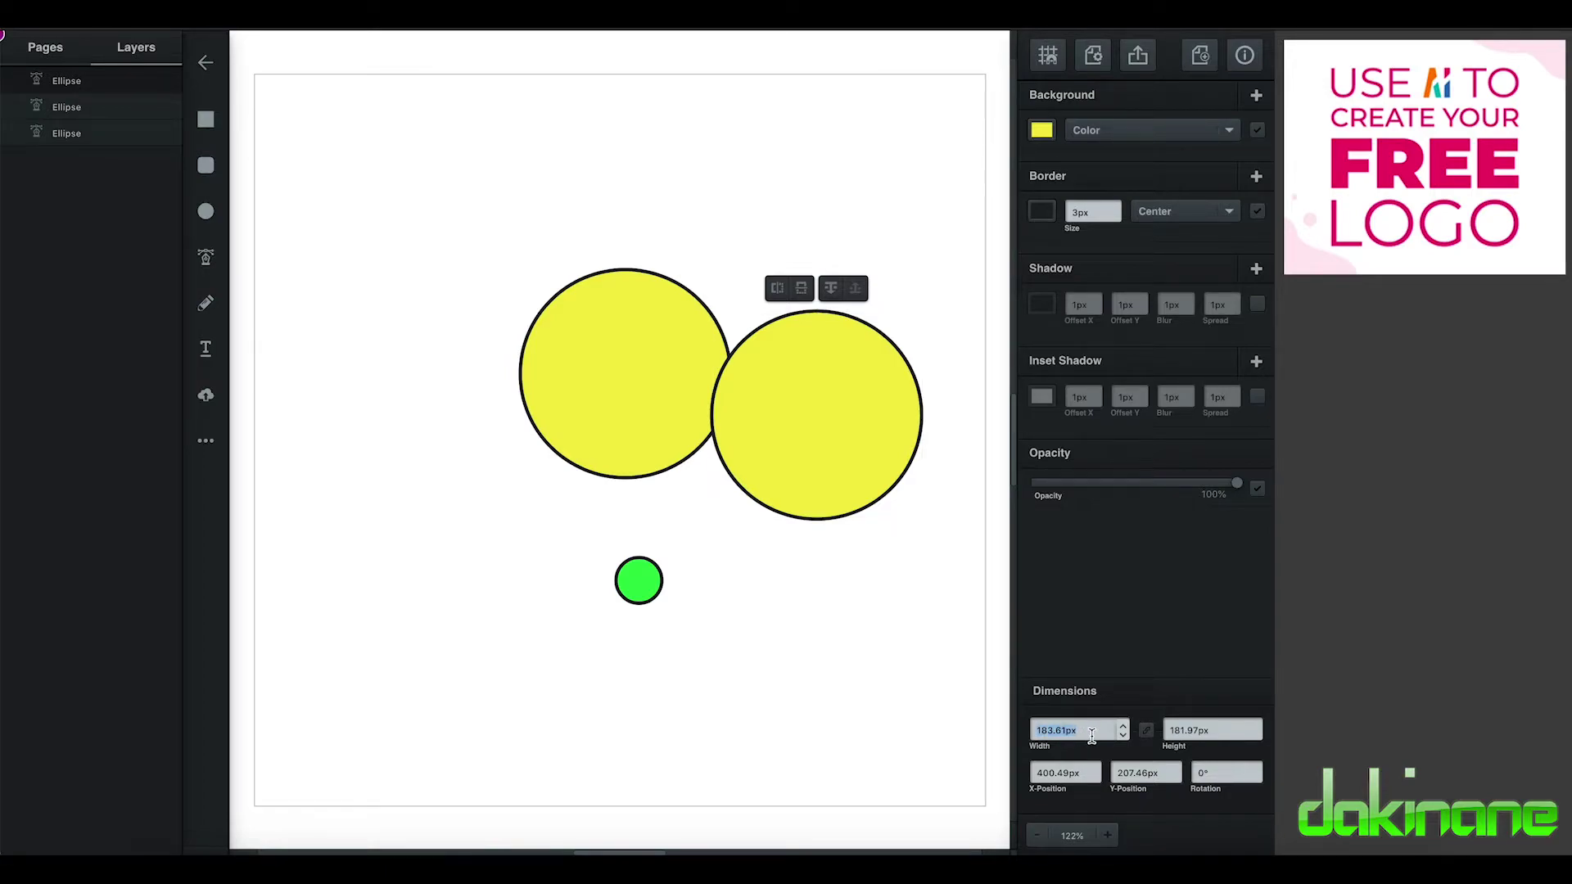
pyautogui.write('170')
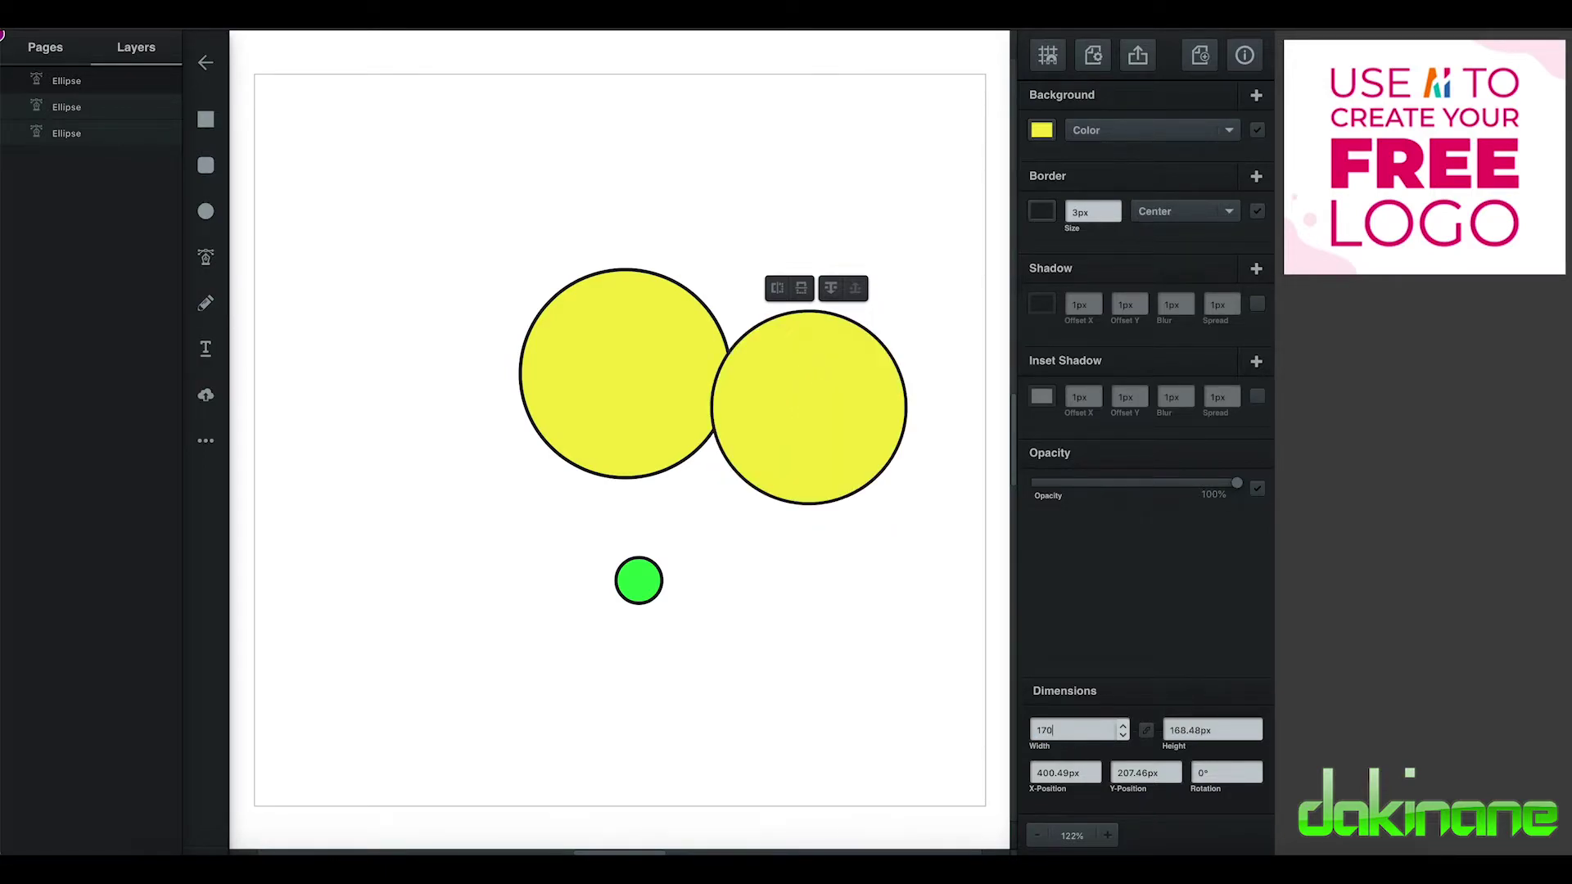
pyautogui.doubleClick(1191, 732)
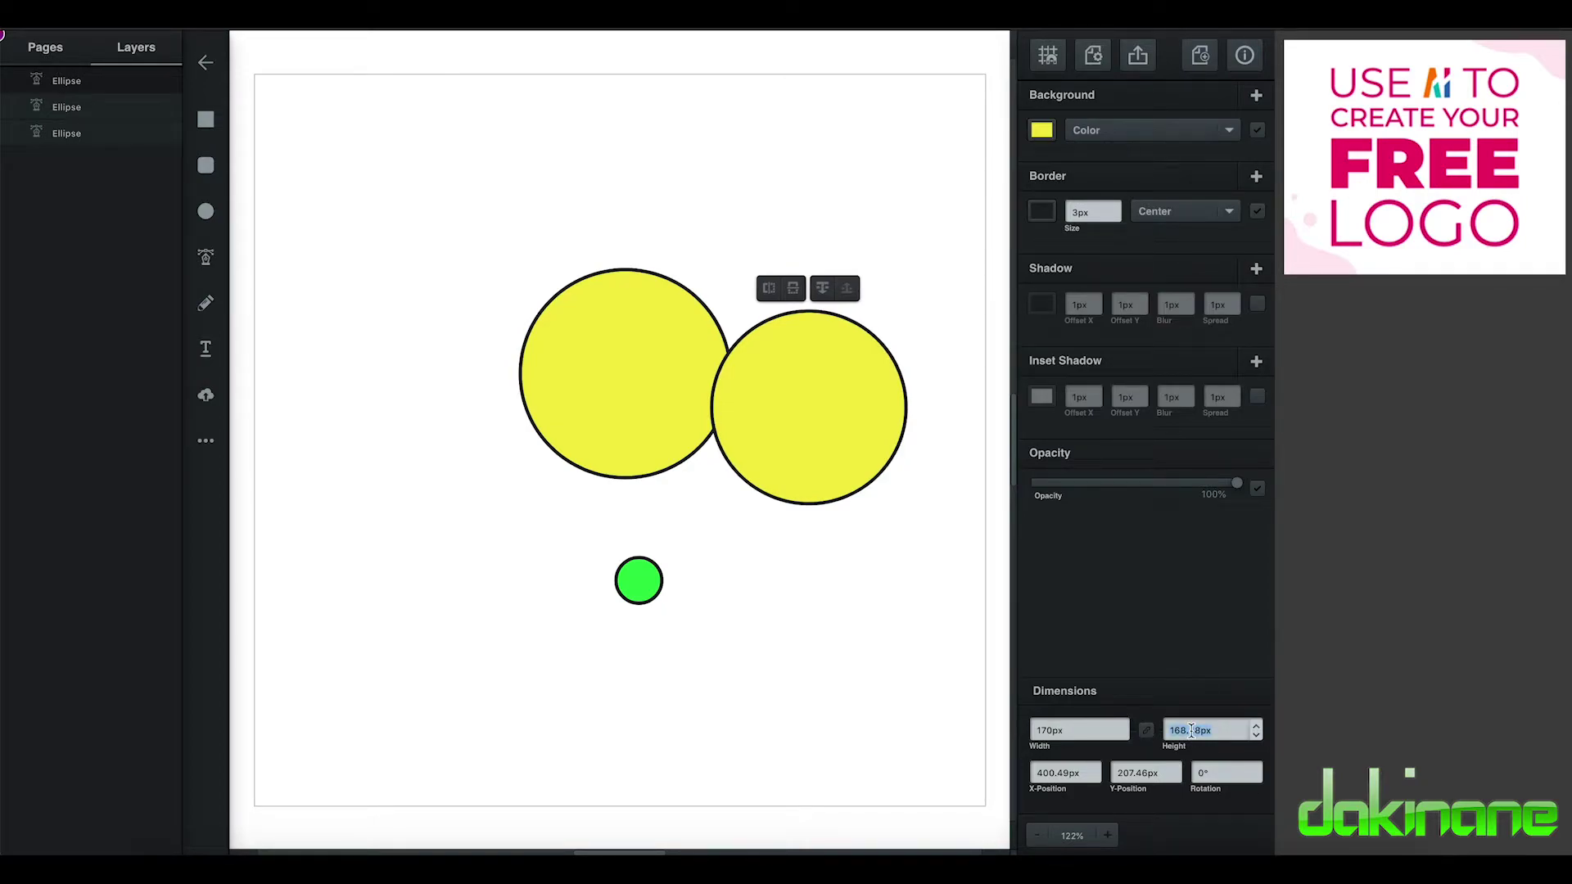
pyautogui.press('Return')
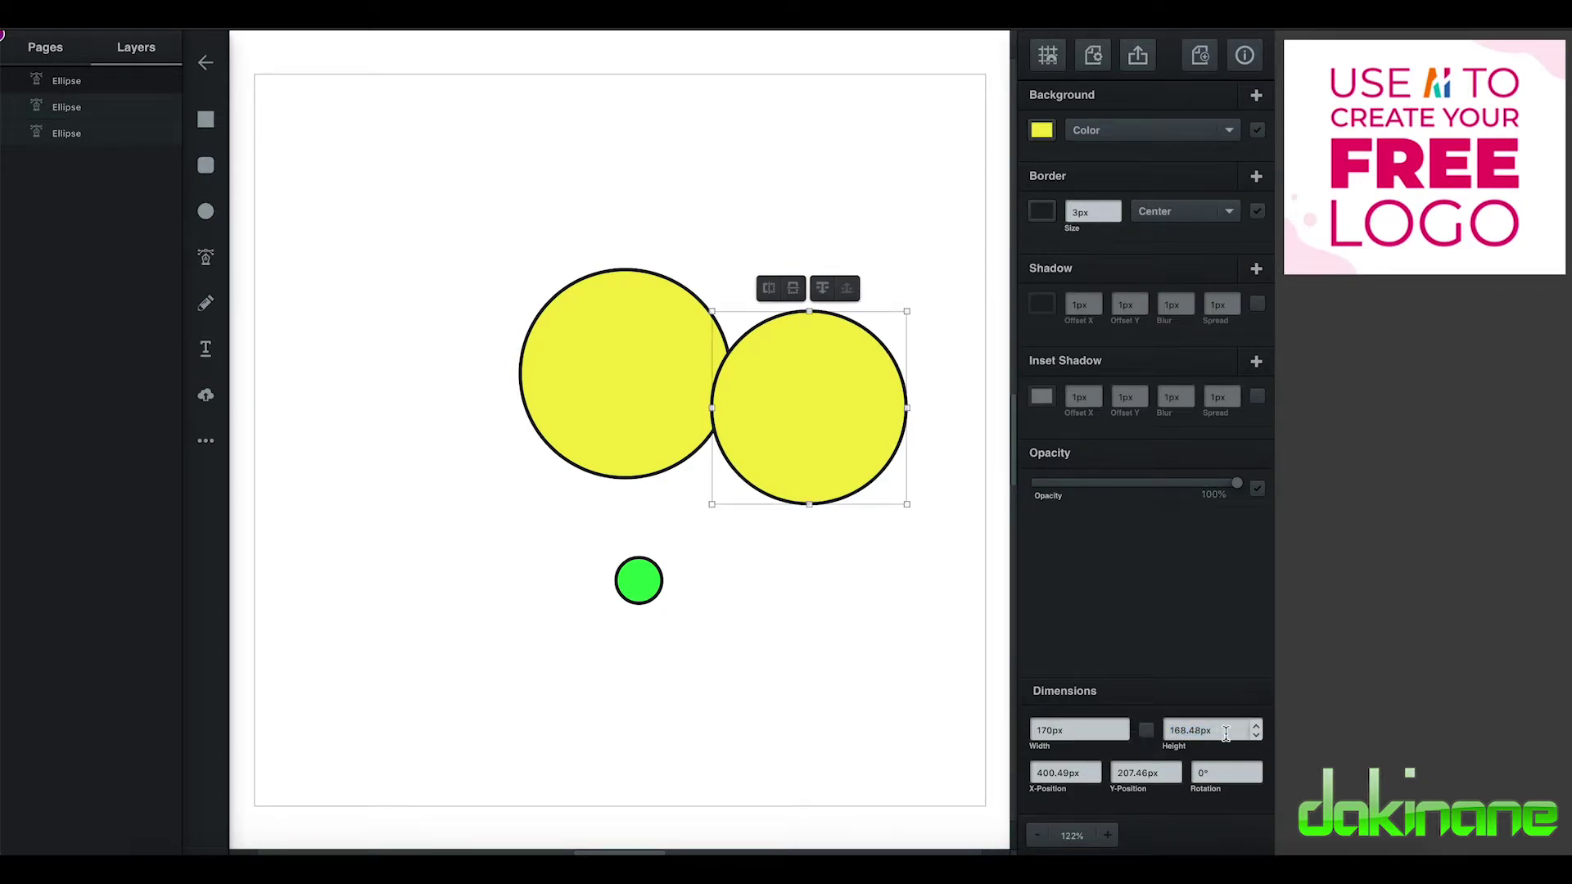
# Step: Move the copy farther right and resize it to 150 × 150 px
pyautogui.moveTo(841, 401); pyautogui.dragTo(922, 412)
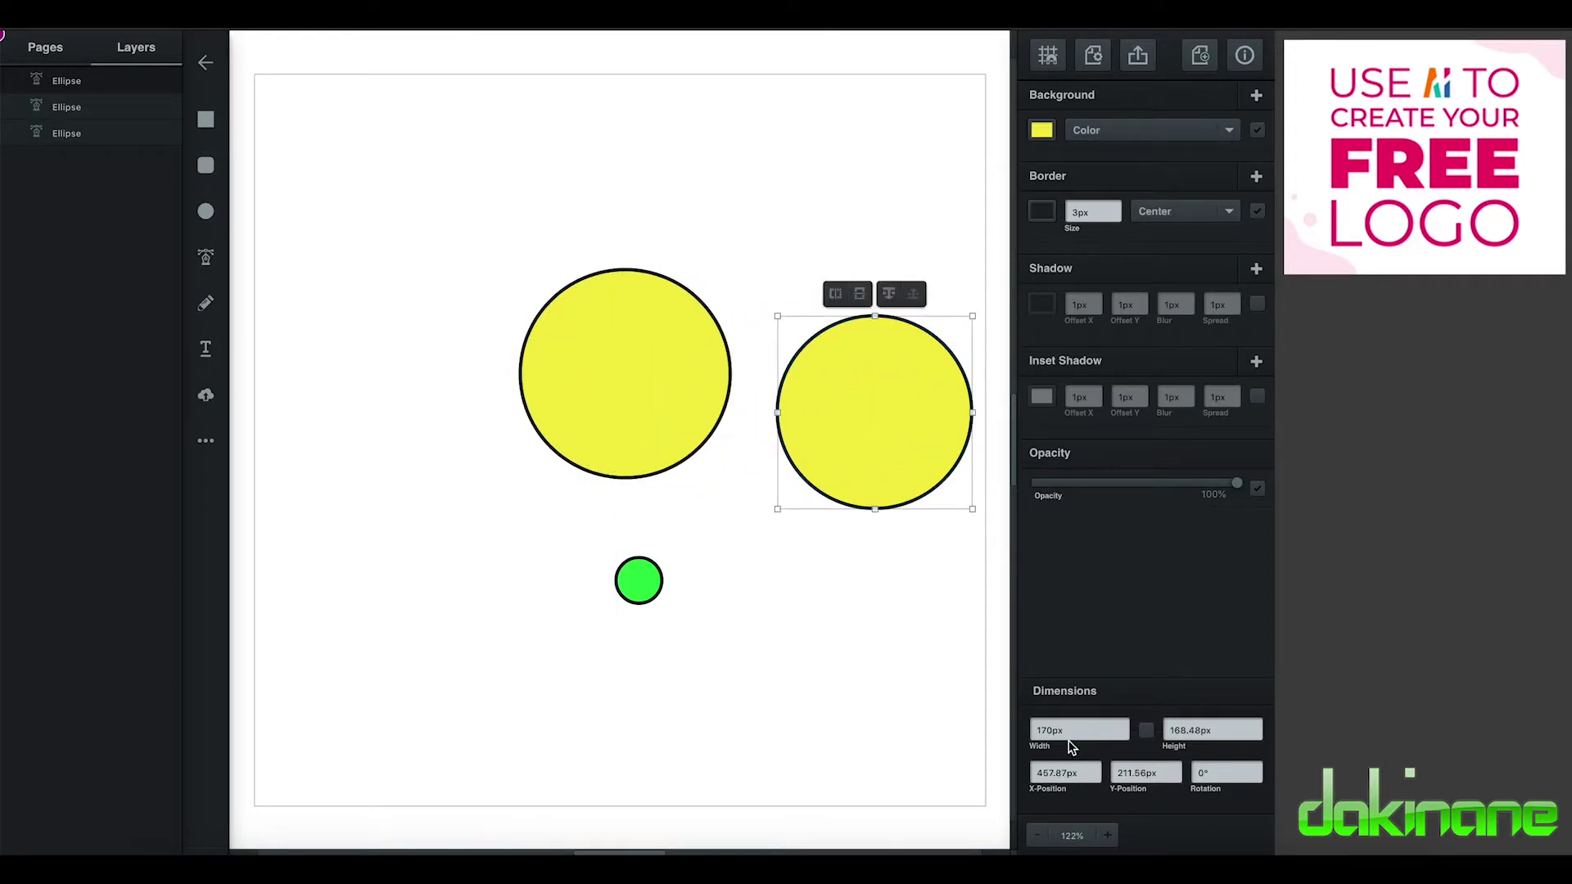
pyautogui.moveTo(1022, 729); pyautogui.dragTo(1077, 730)
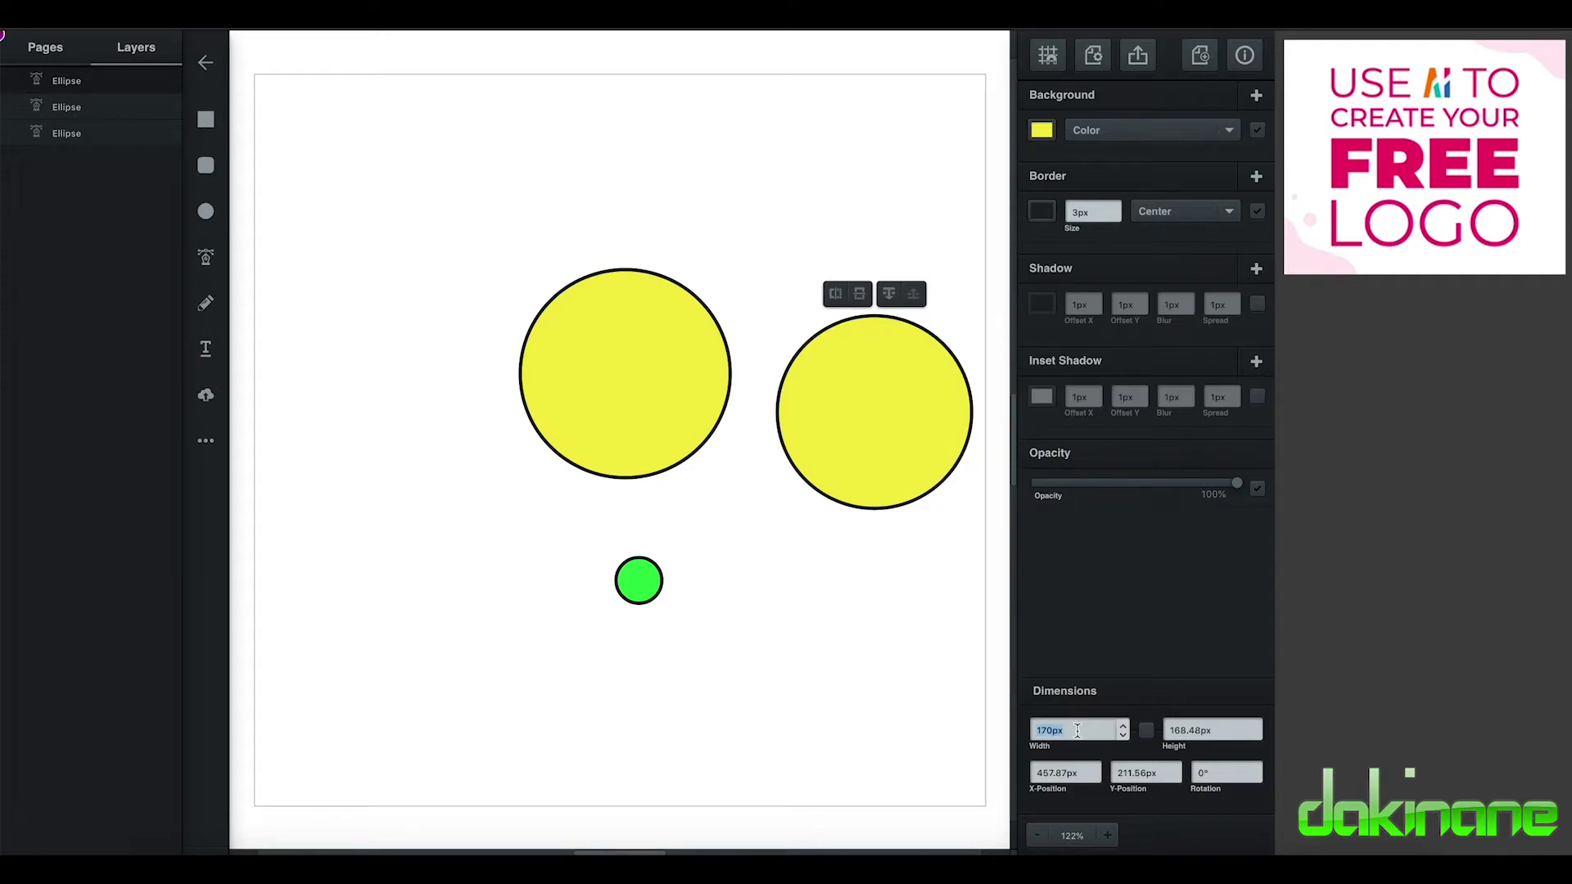
pyautogui.write('15')
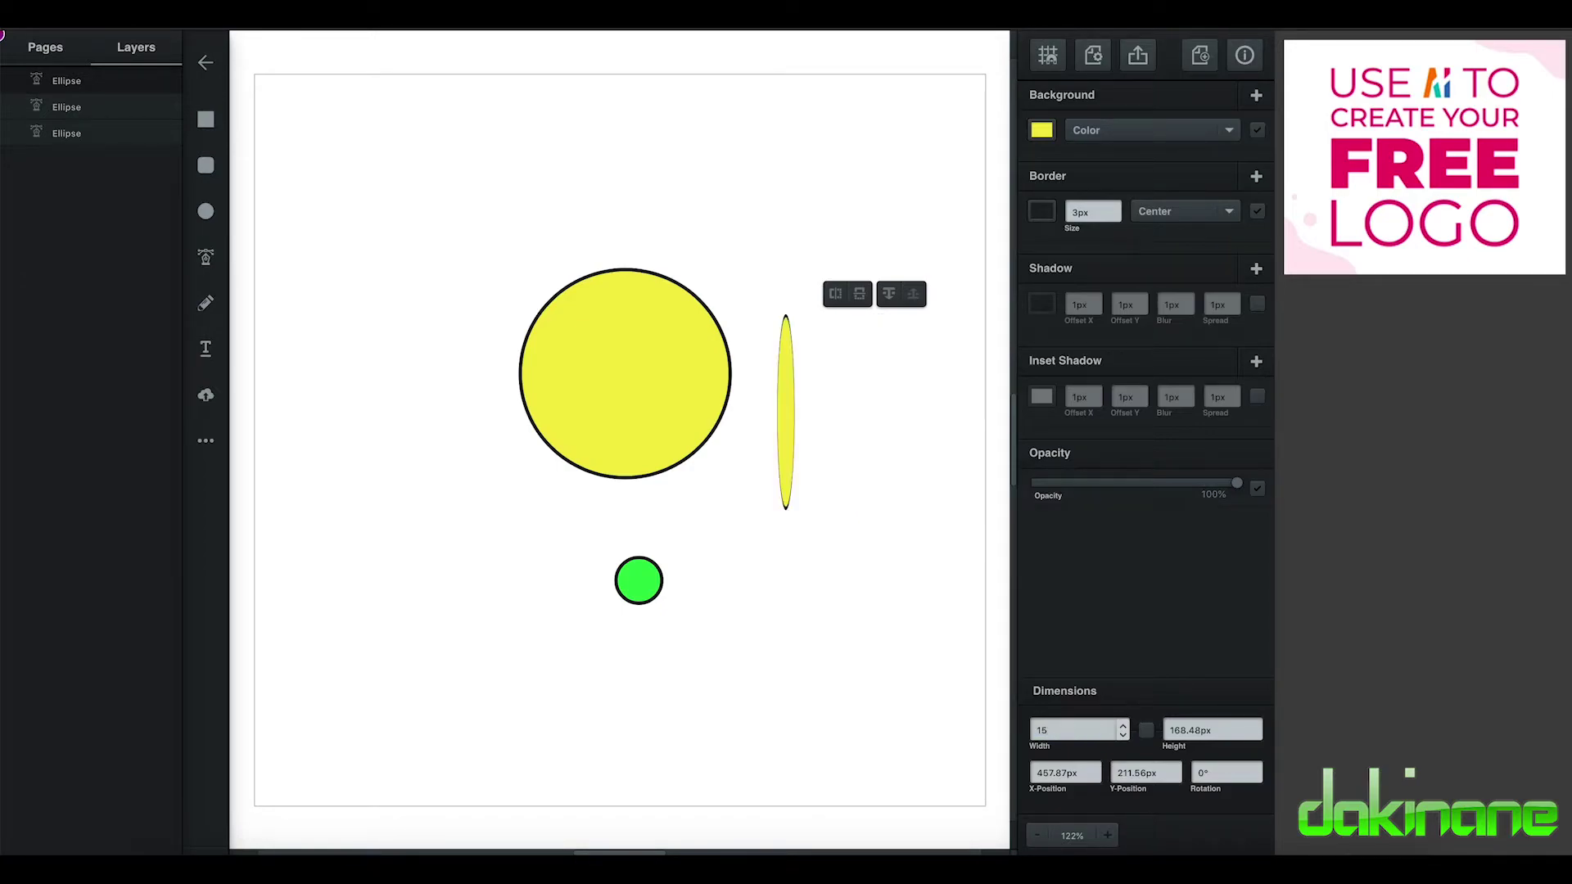
pyautogui.write('0')
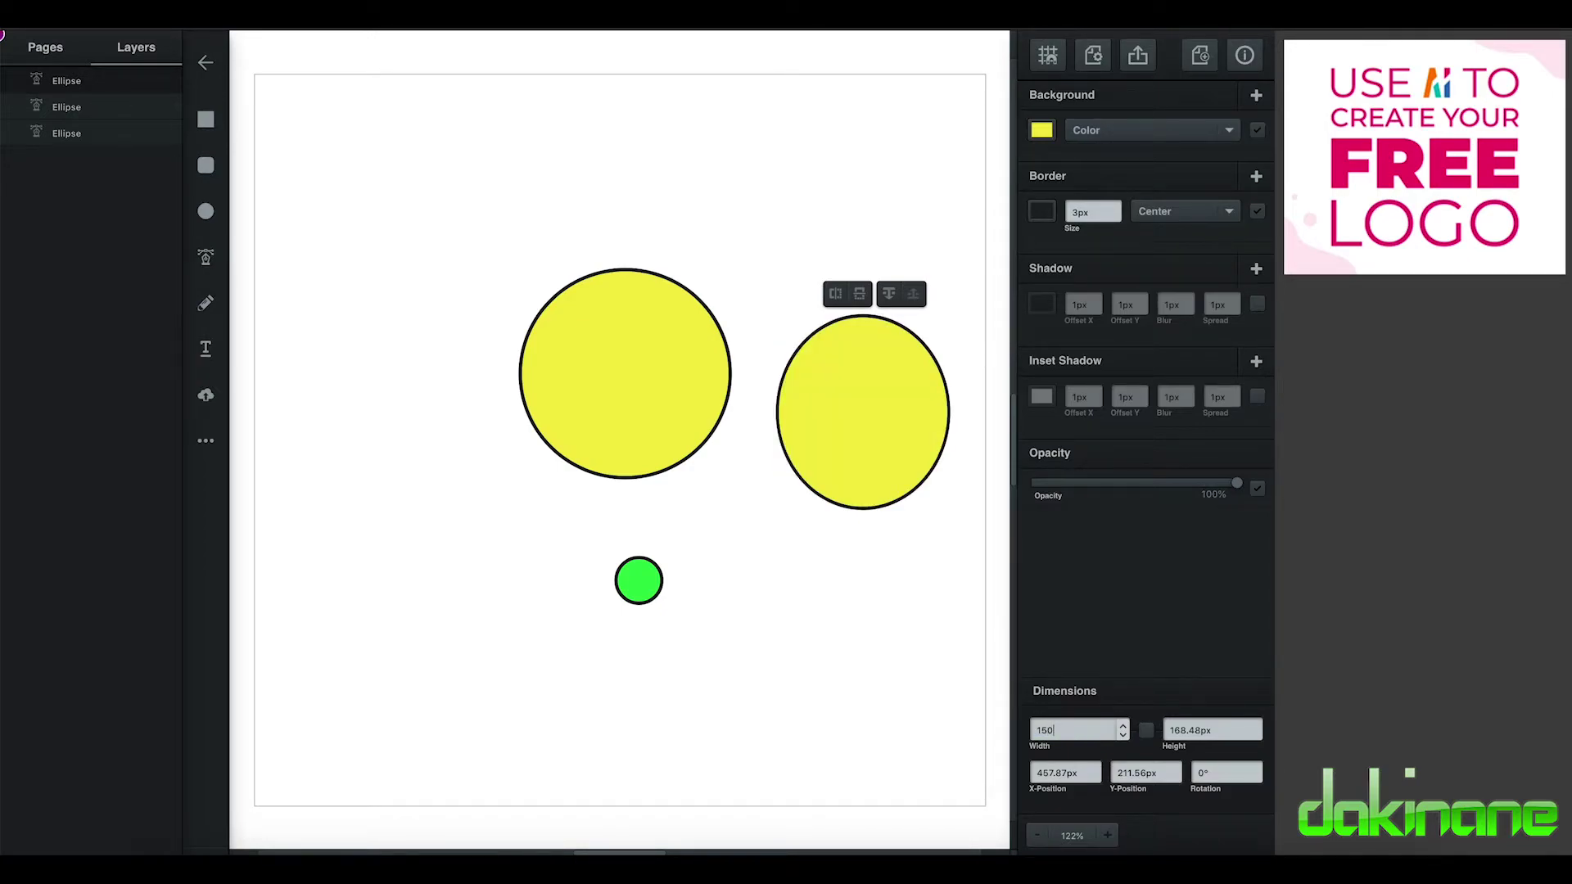
pyautogui.moveTo(1171, 730); pyautogui.dragTo(1211, 730)
pyautogui.press('BackSpace')
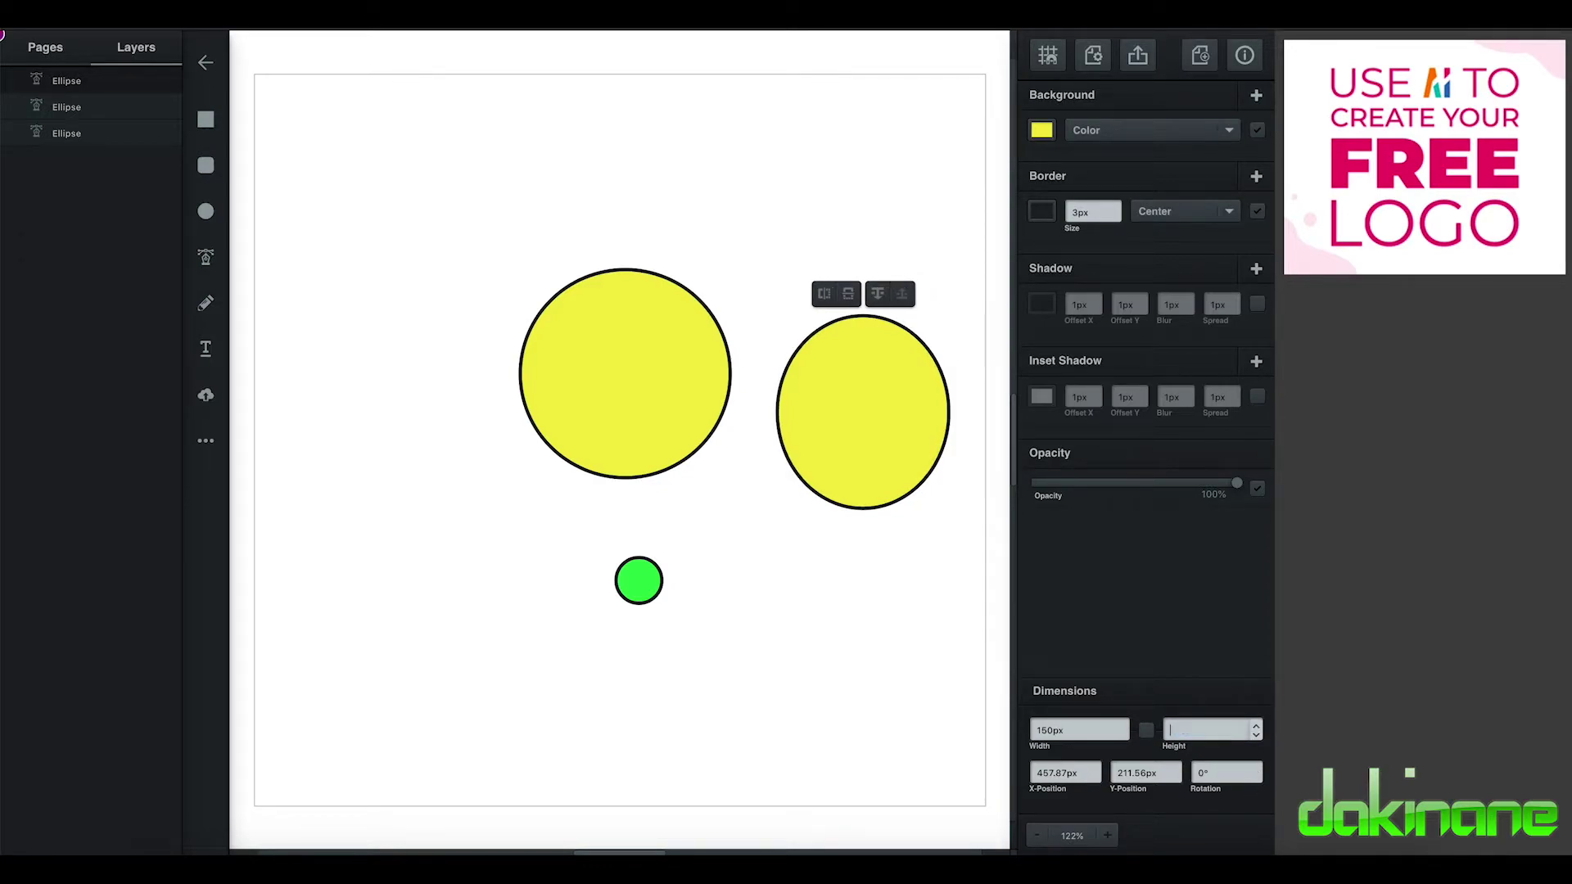
pyautogui.write('150')
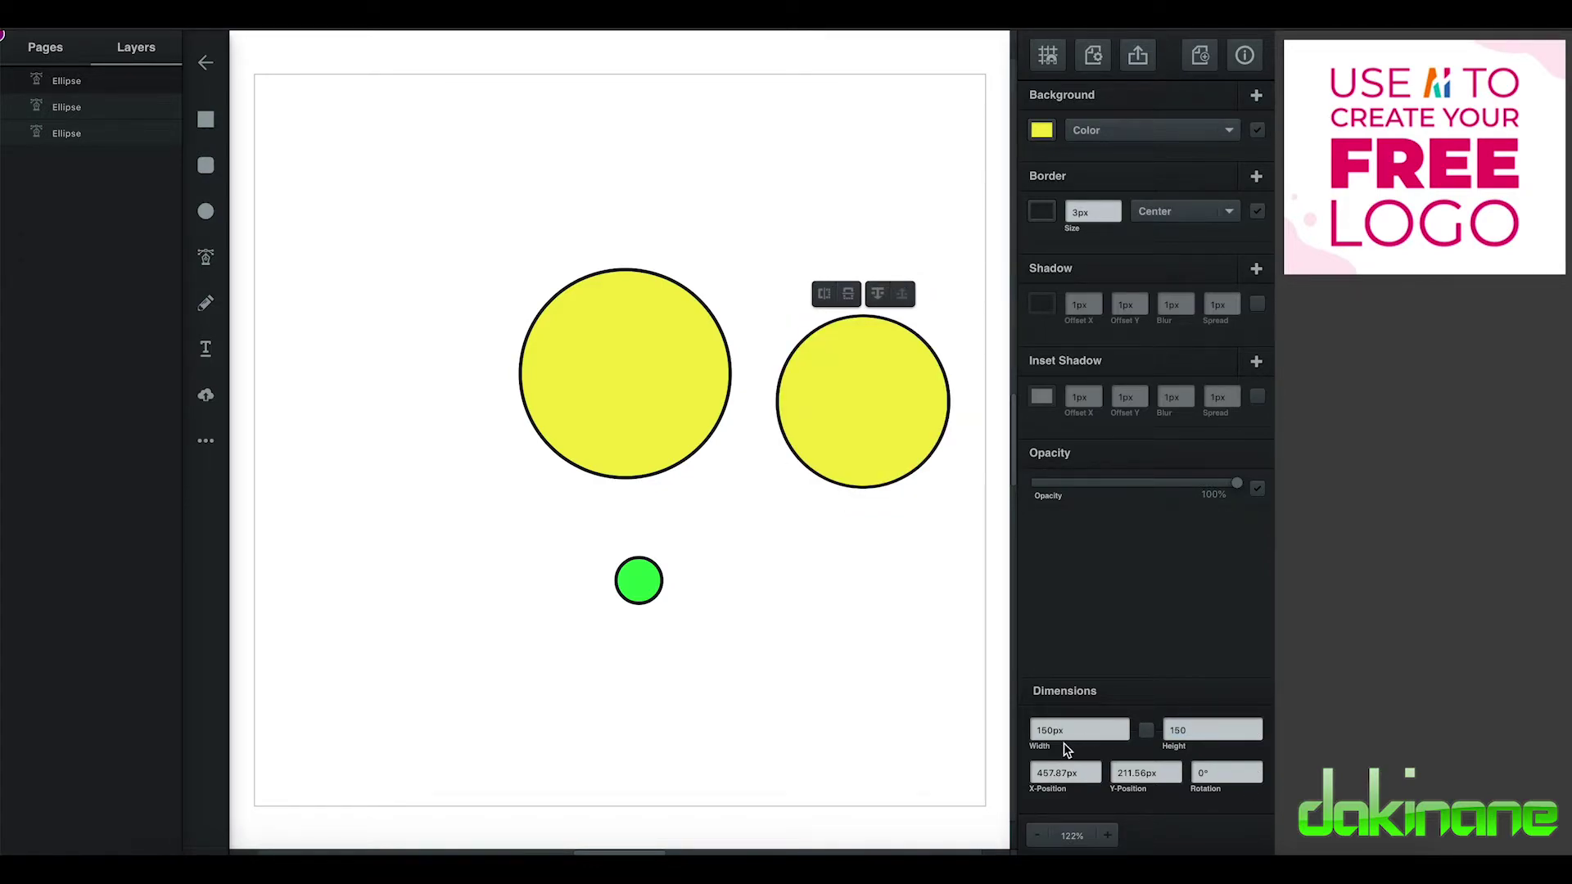
# Step: Resize the left yellow circle to 185 × 185 px
pyautogui.click(649, 366)
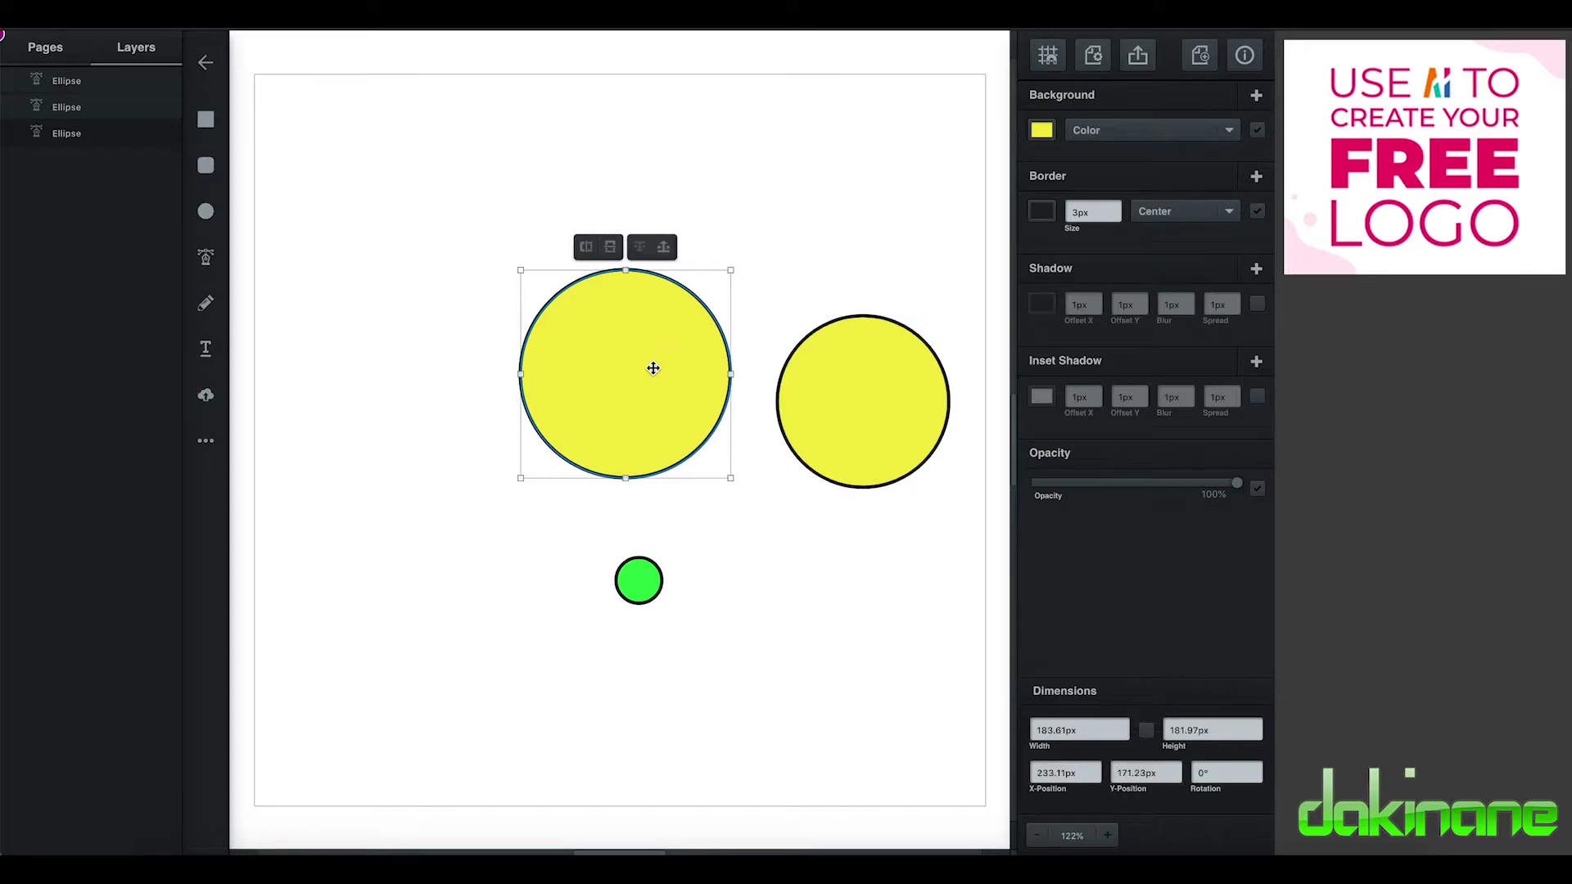
pyautogui.click(1098, 729)
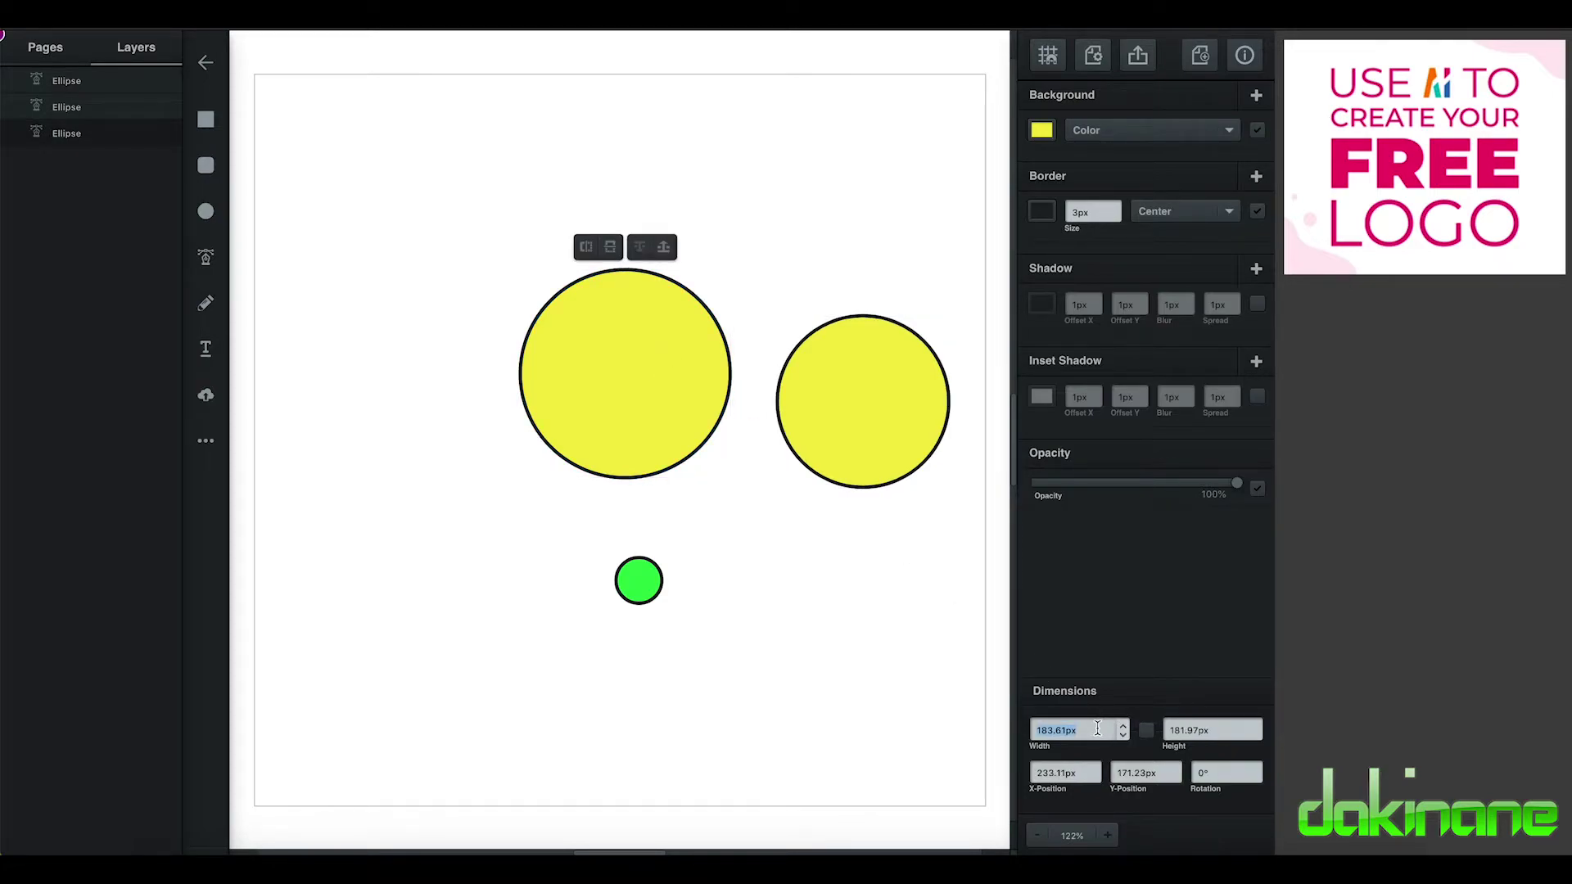
pyautogui.press('BackSpace')
pyautogui.write('1')
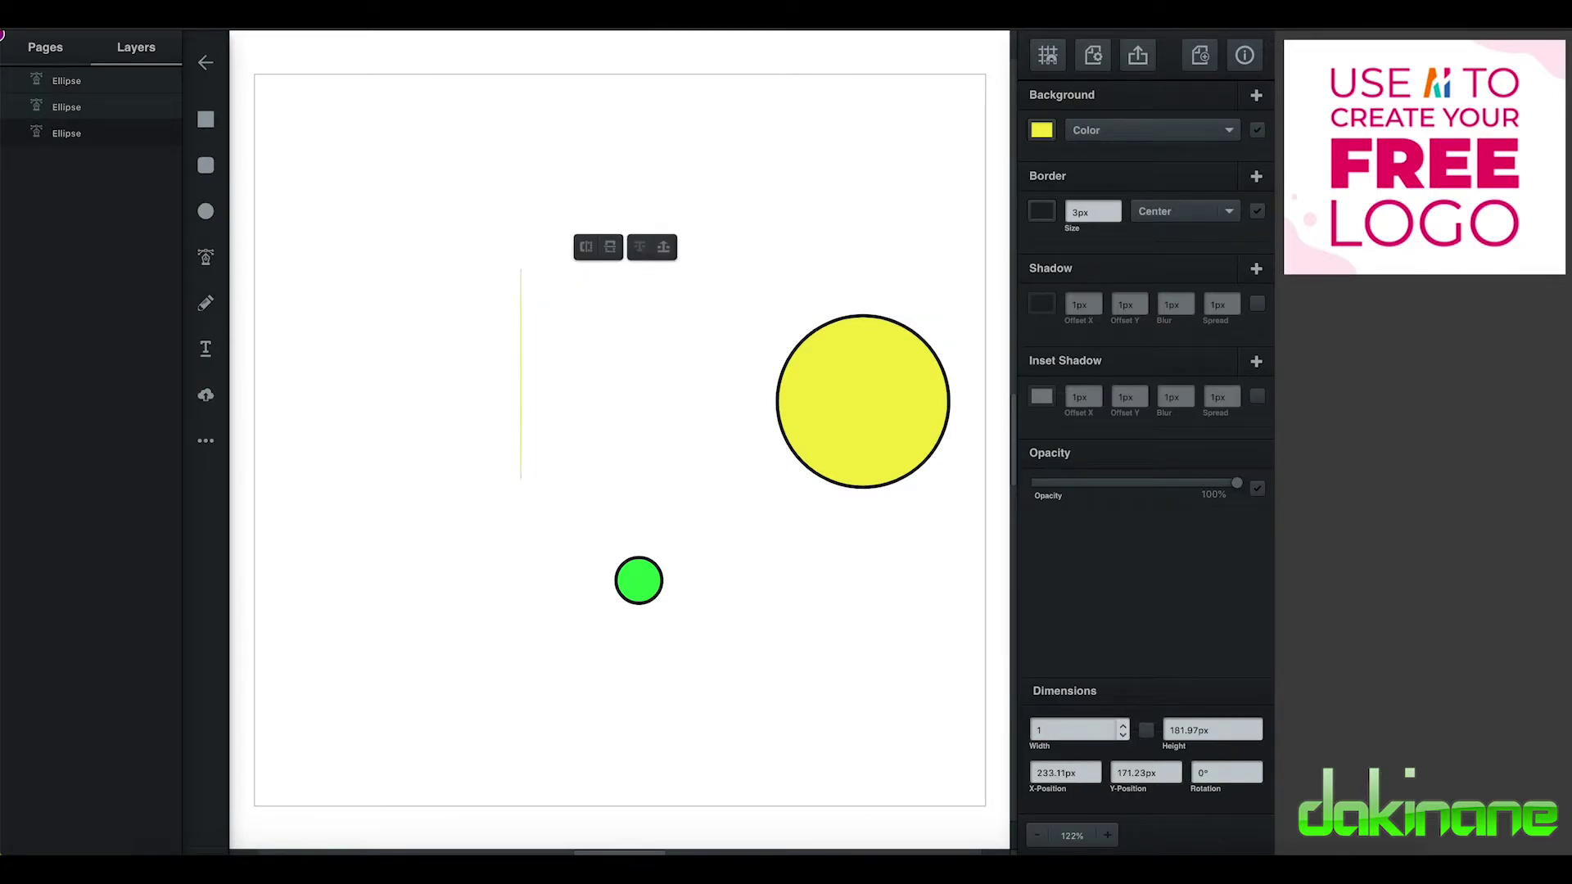
pyautogui.write('85')
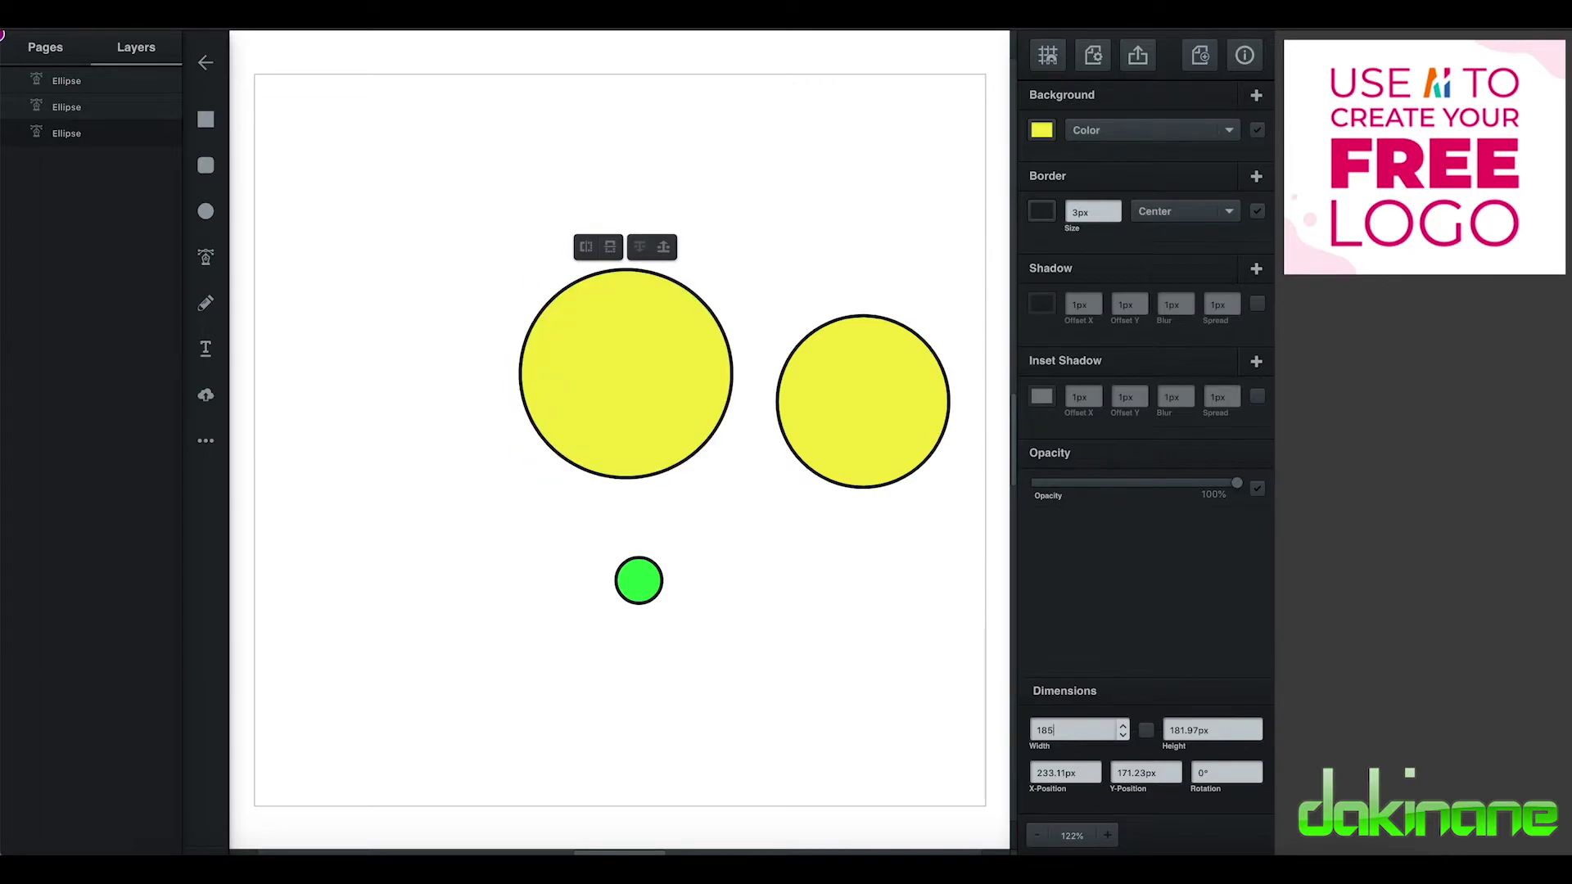
pyautogui.click(1220, 733)
pyautogui.write('185')
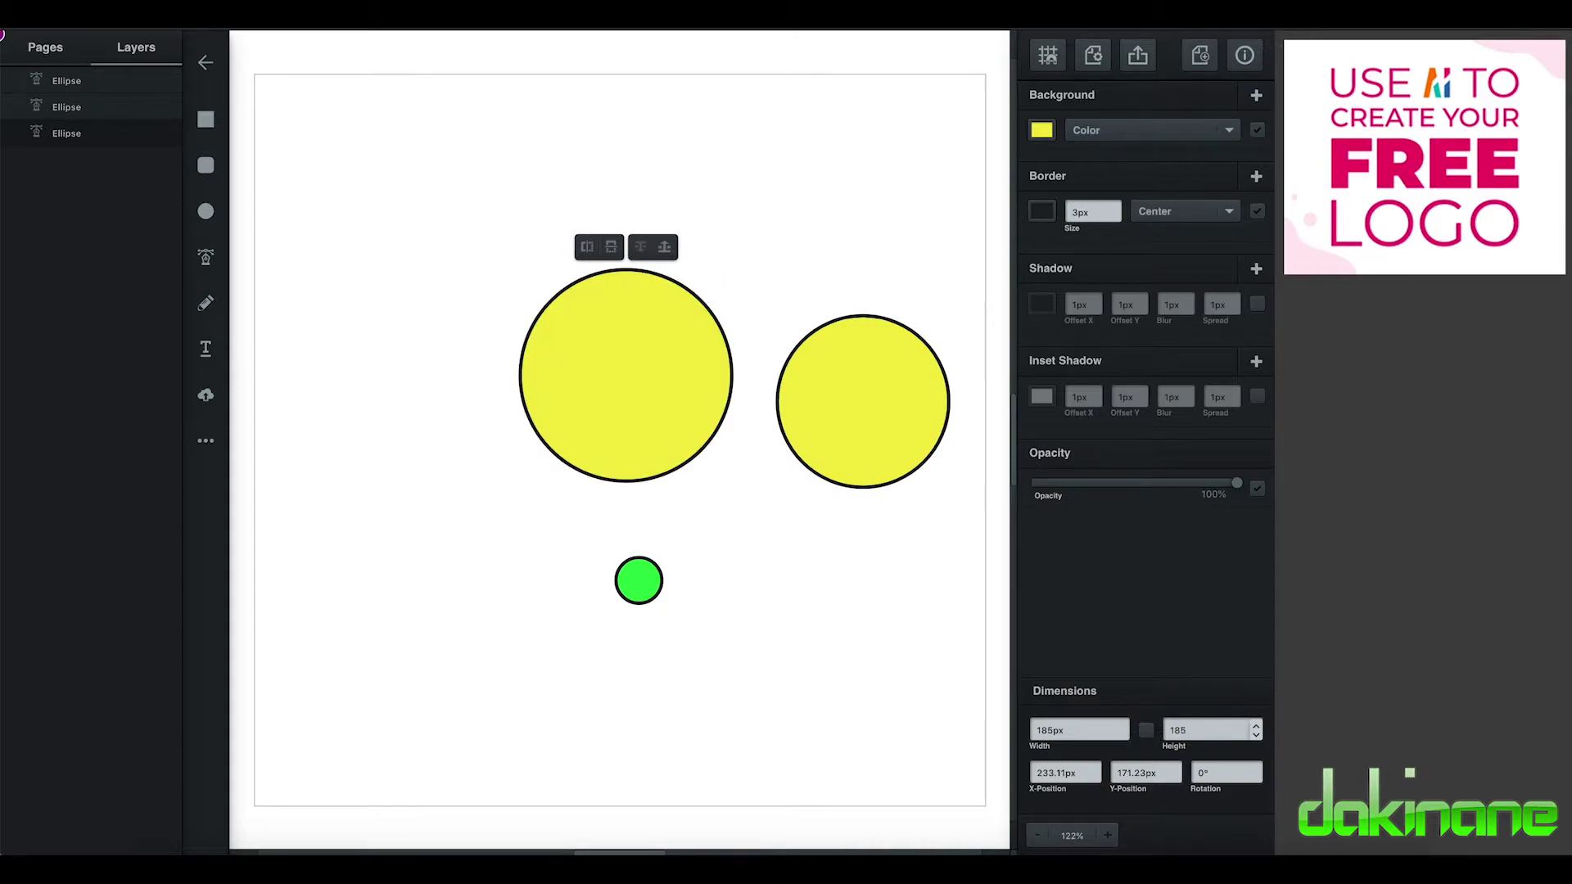
pyautogui.press('Return')
# Step: Fill the 150 px circle light blue, lay it over the yellow circle, and lower the green circle
pyautogui.click(860, 417)
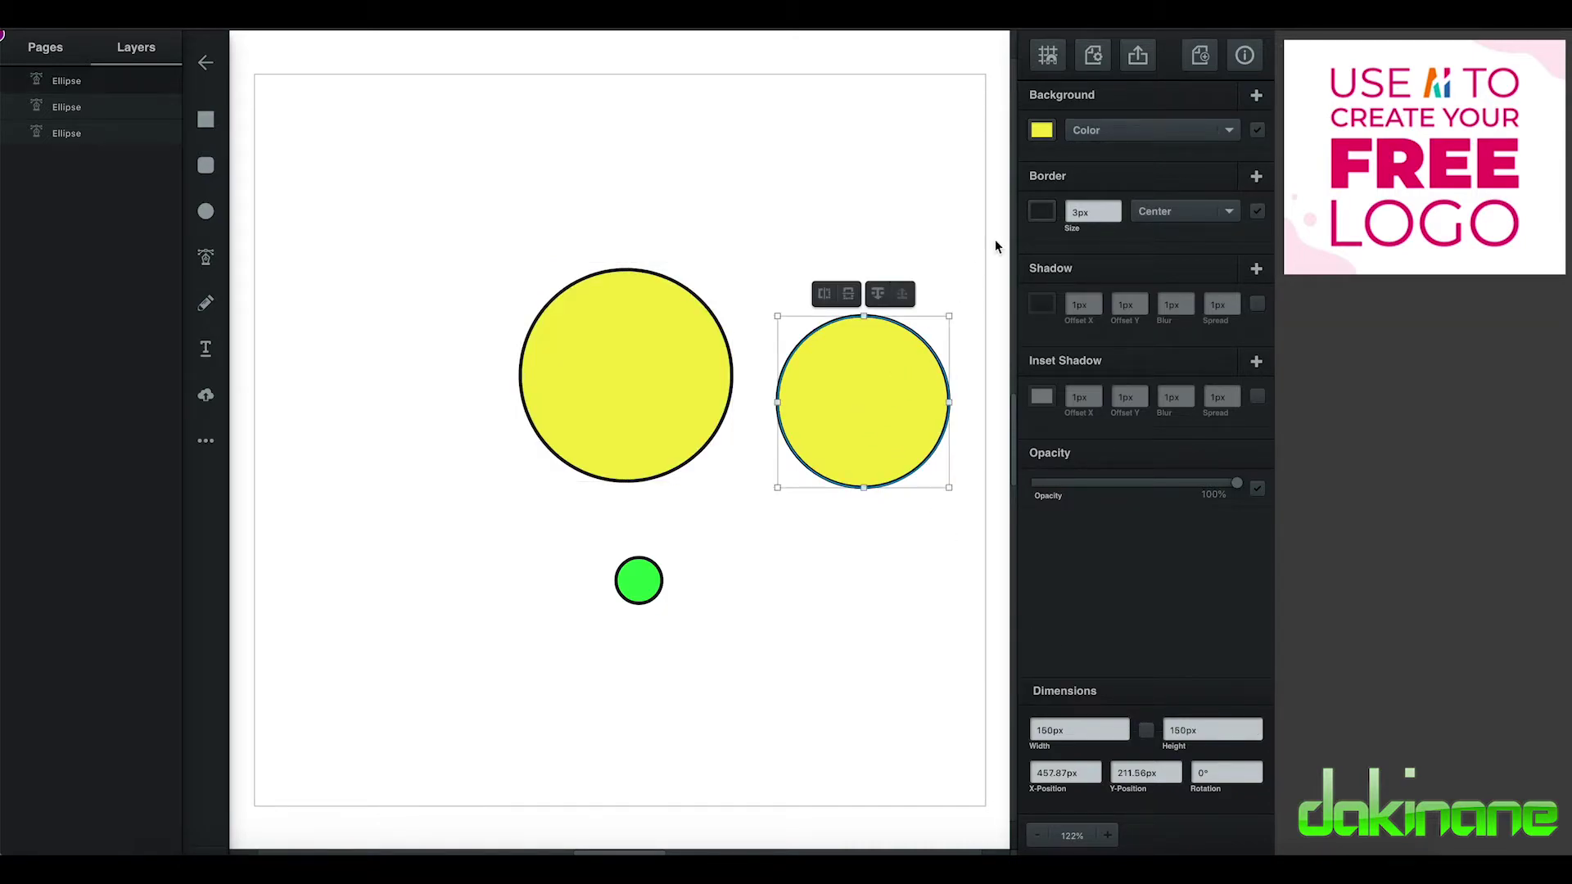
pyautogui.click(1043, 131)
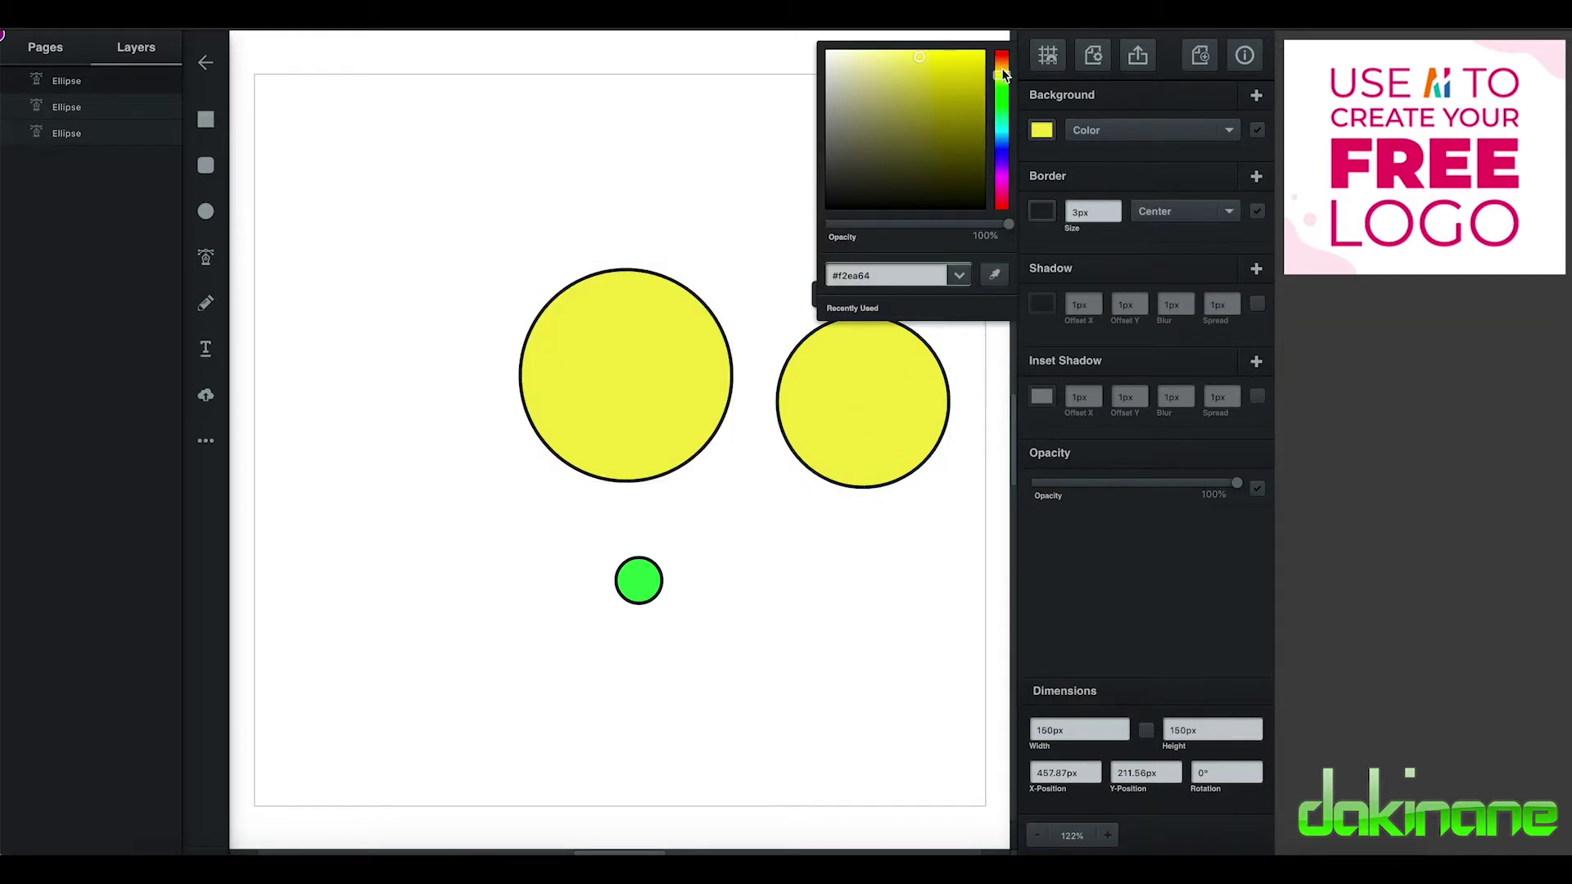
pyautogui.moveTo(1001, 69); pyautogui.dragTo(1004, 143)
pyautogui.click(895, 544)
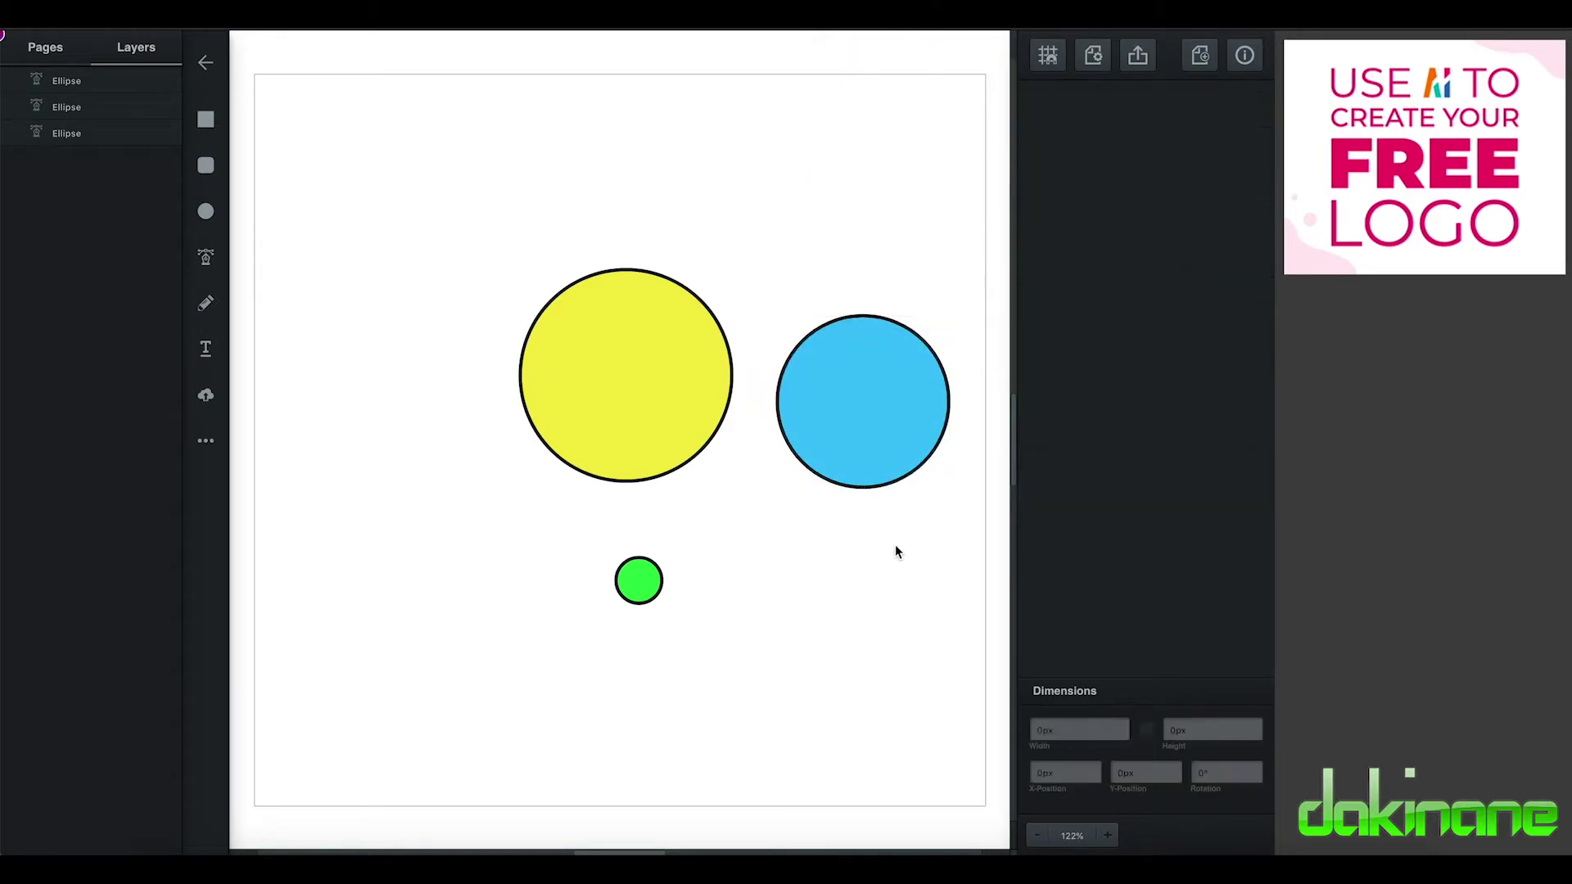
pyautogui.moveTo(876, 412); pyautogui.dragTo(641, 387)
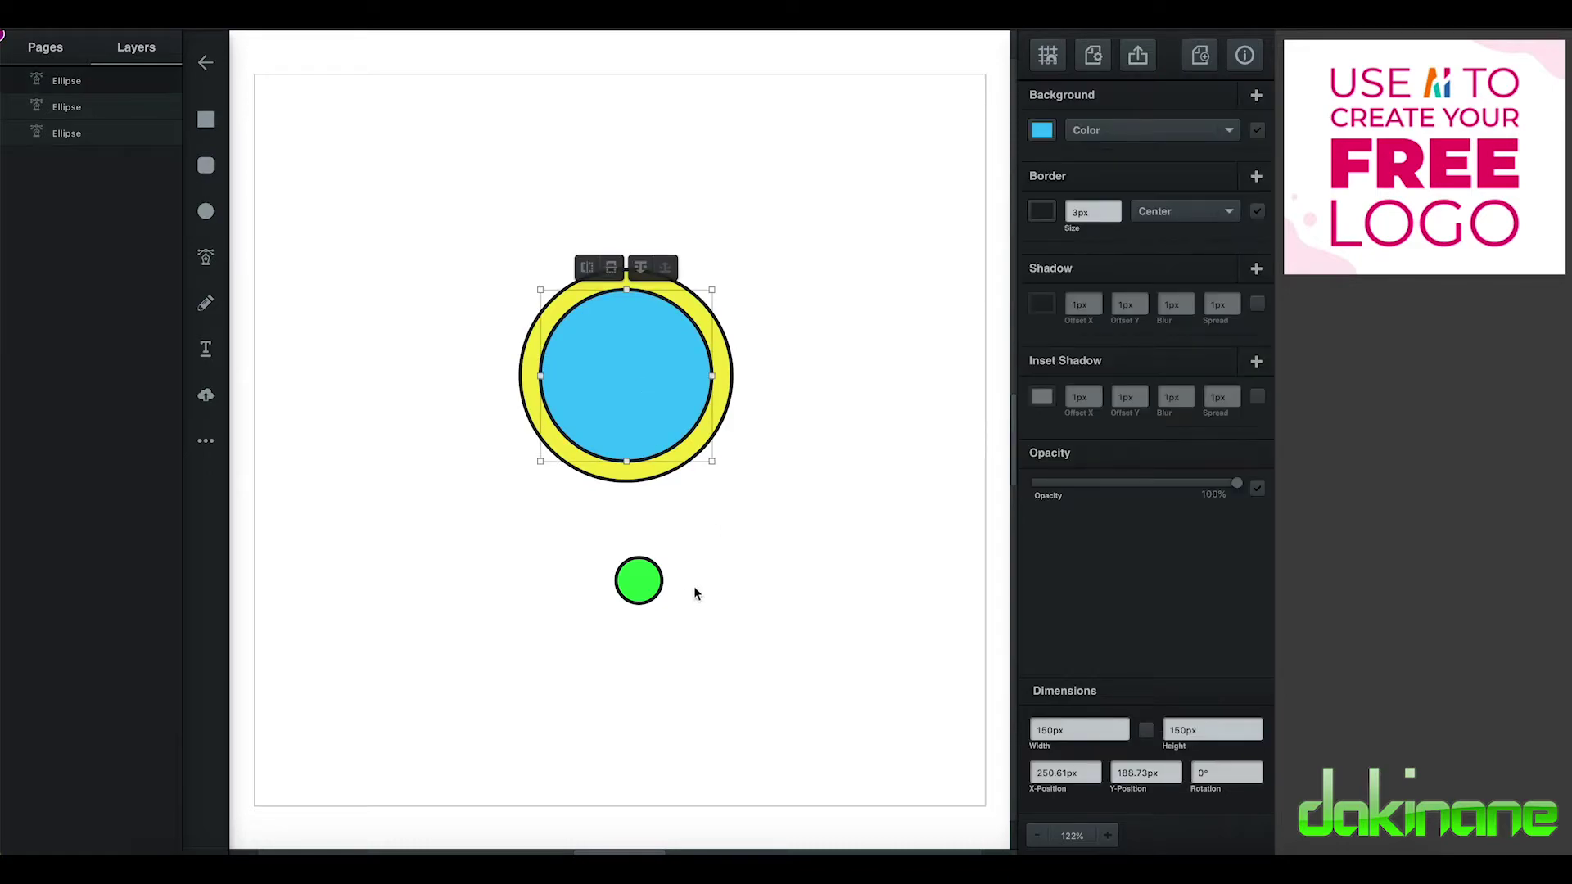
pyautogui.moveTo(635, 580); pyautogui.dragTo(631, 640)
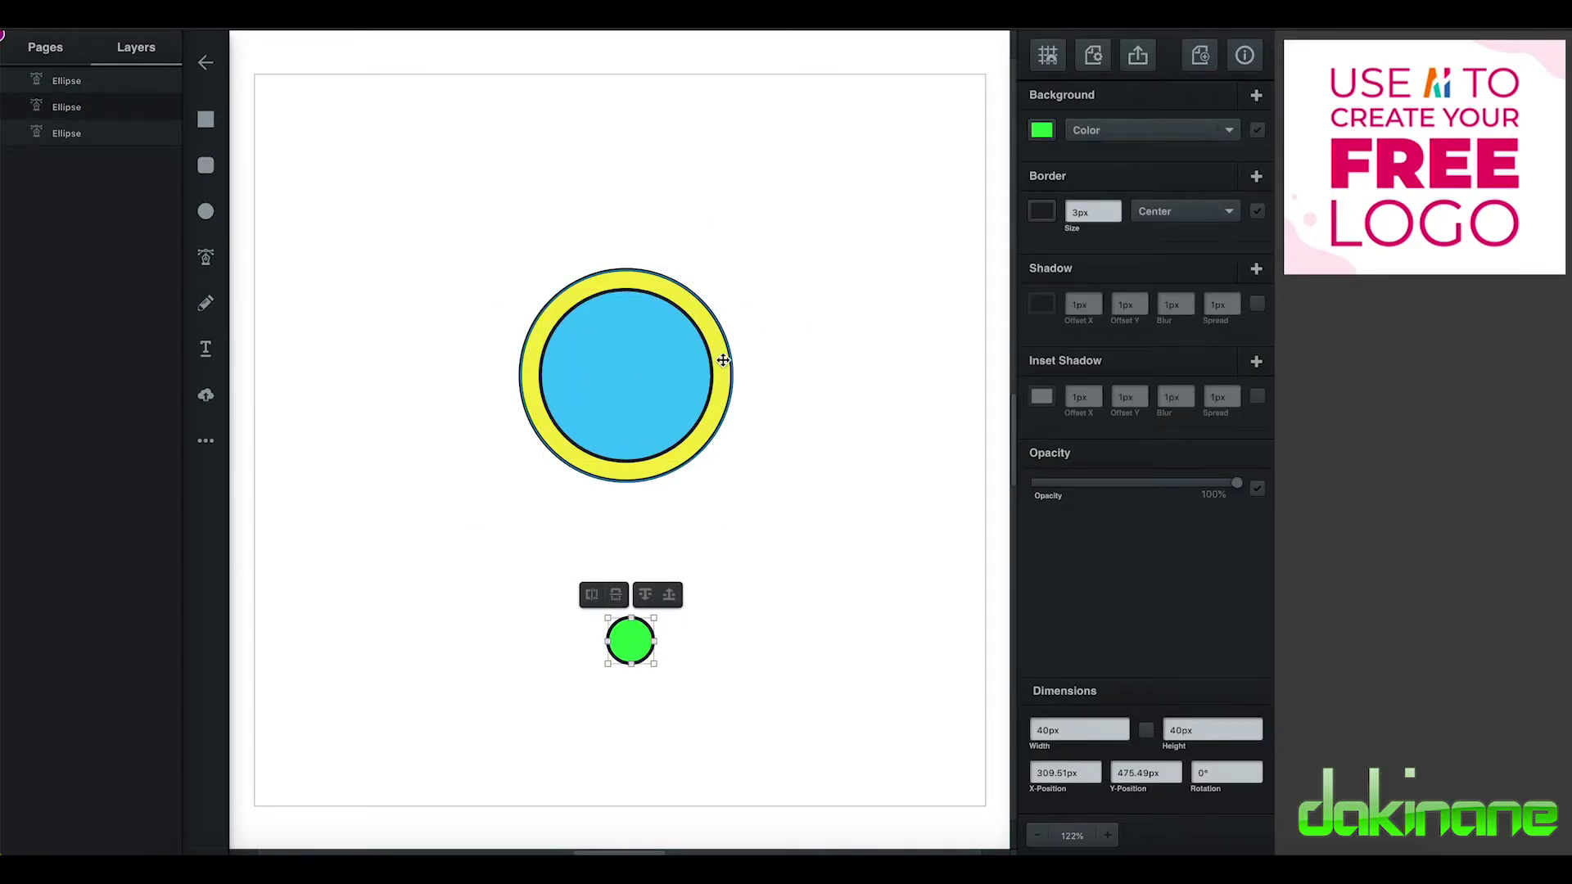
pyautogui.moveTo(631, 393); pyautogui.dragTo(663, 372)
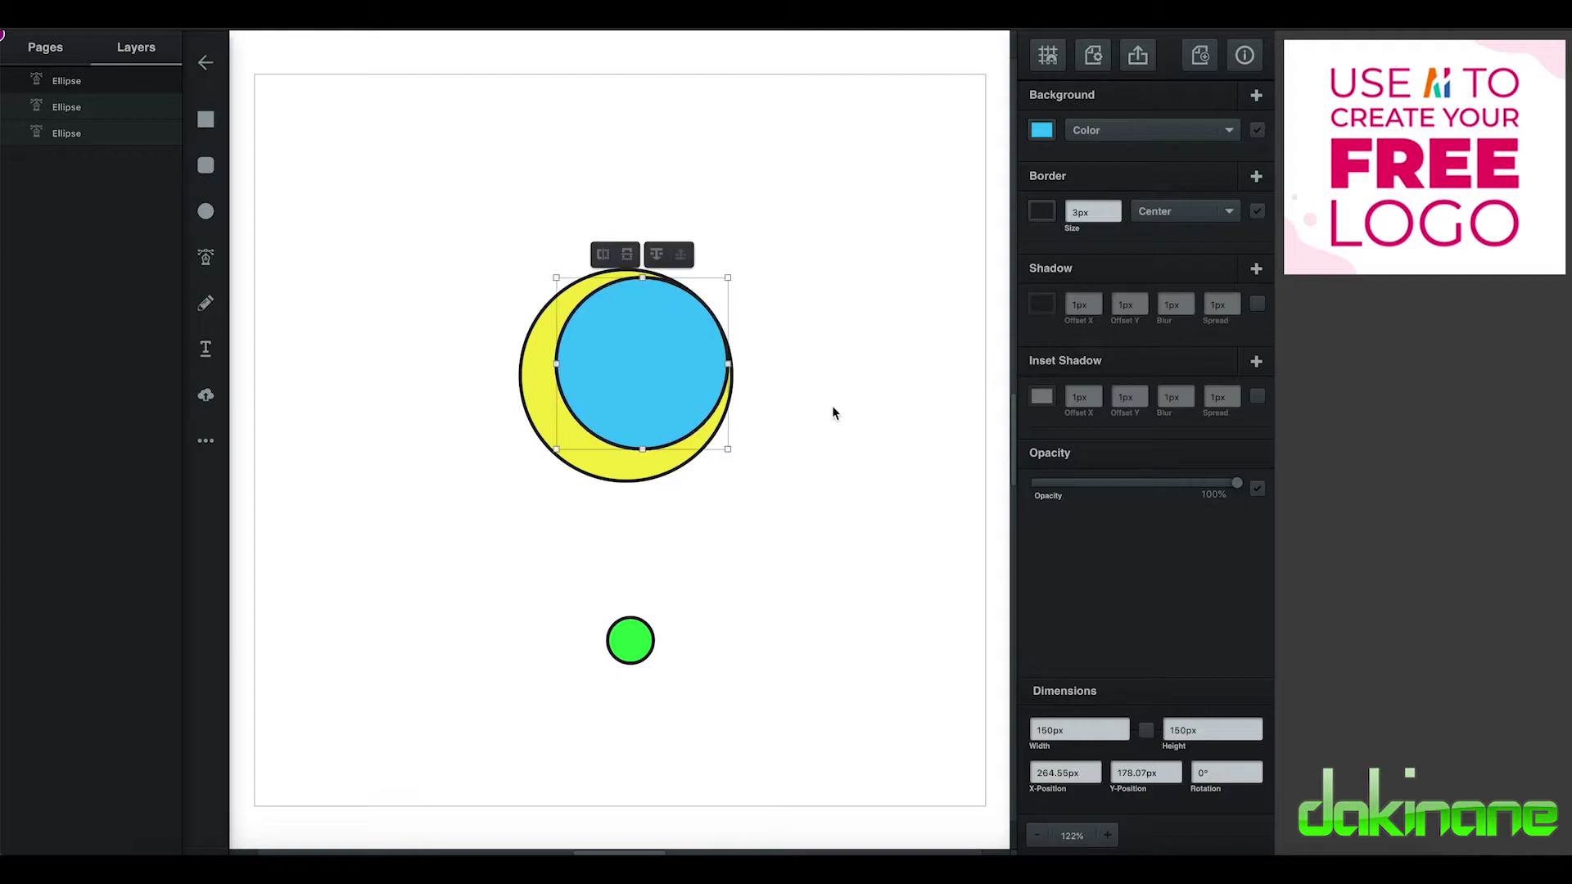
# Step: Select the blue and yellow circles and apply Align Center and Align Middle
pyautogui.click(840, 404)
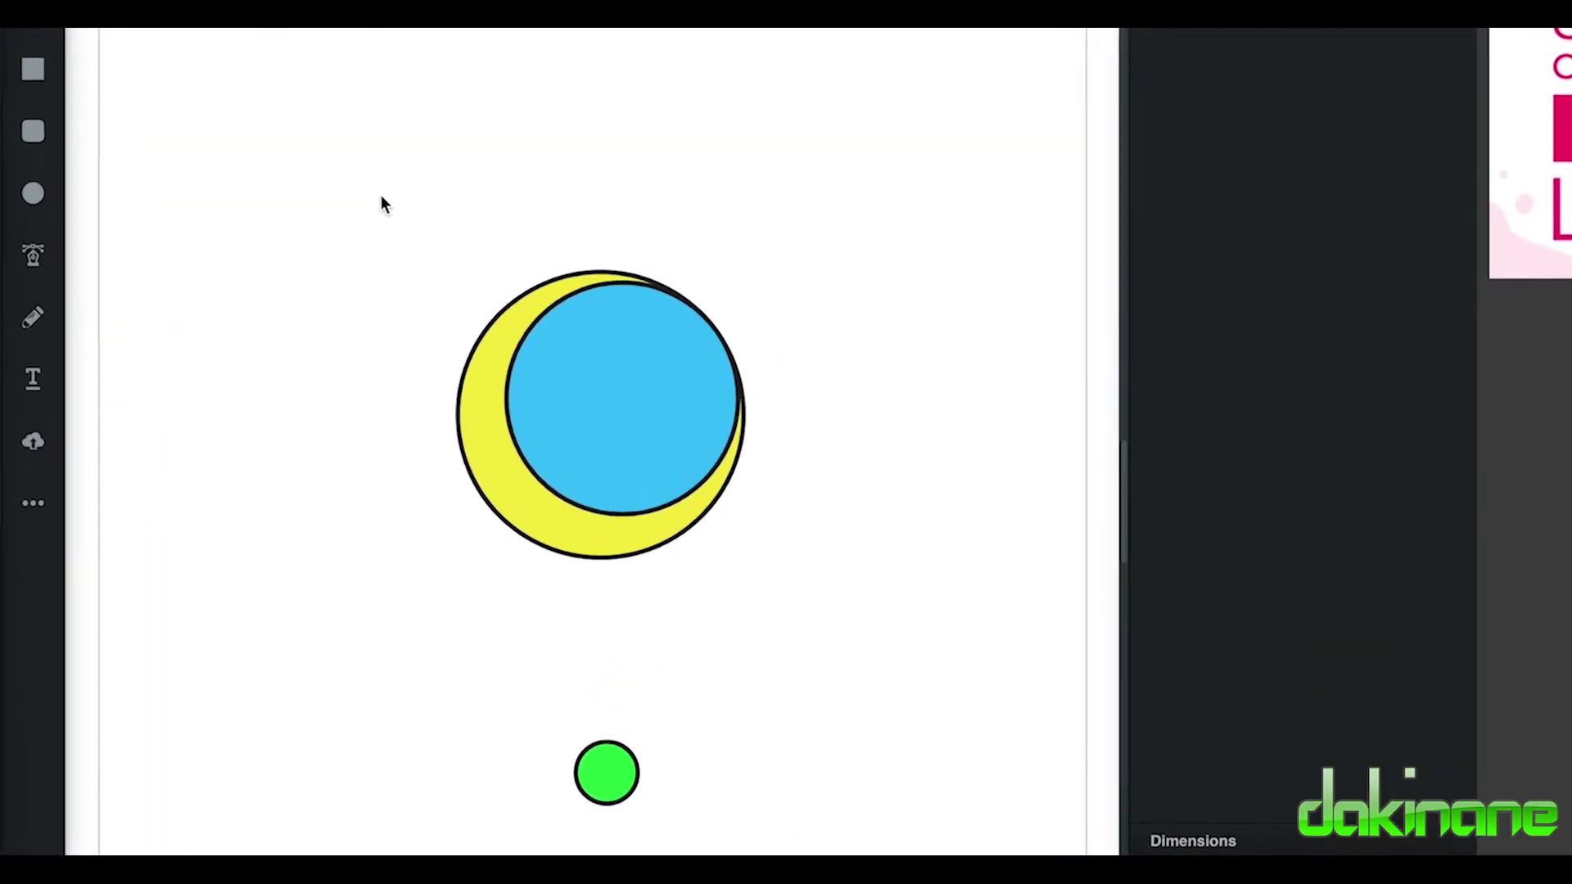
pyautogui.moveTo(463, 214); pyautogui.dragTo(774, 533)
pyautogui.moveTo(830, 724); pyautogui.dragTo(847, 729)
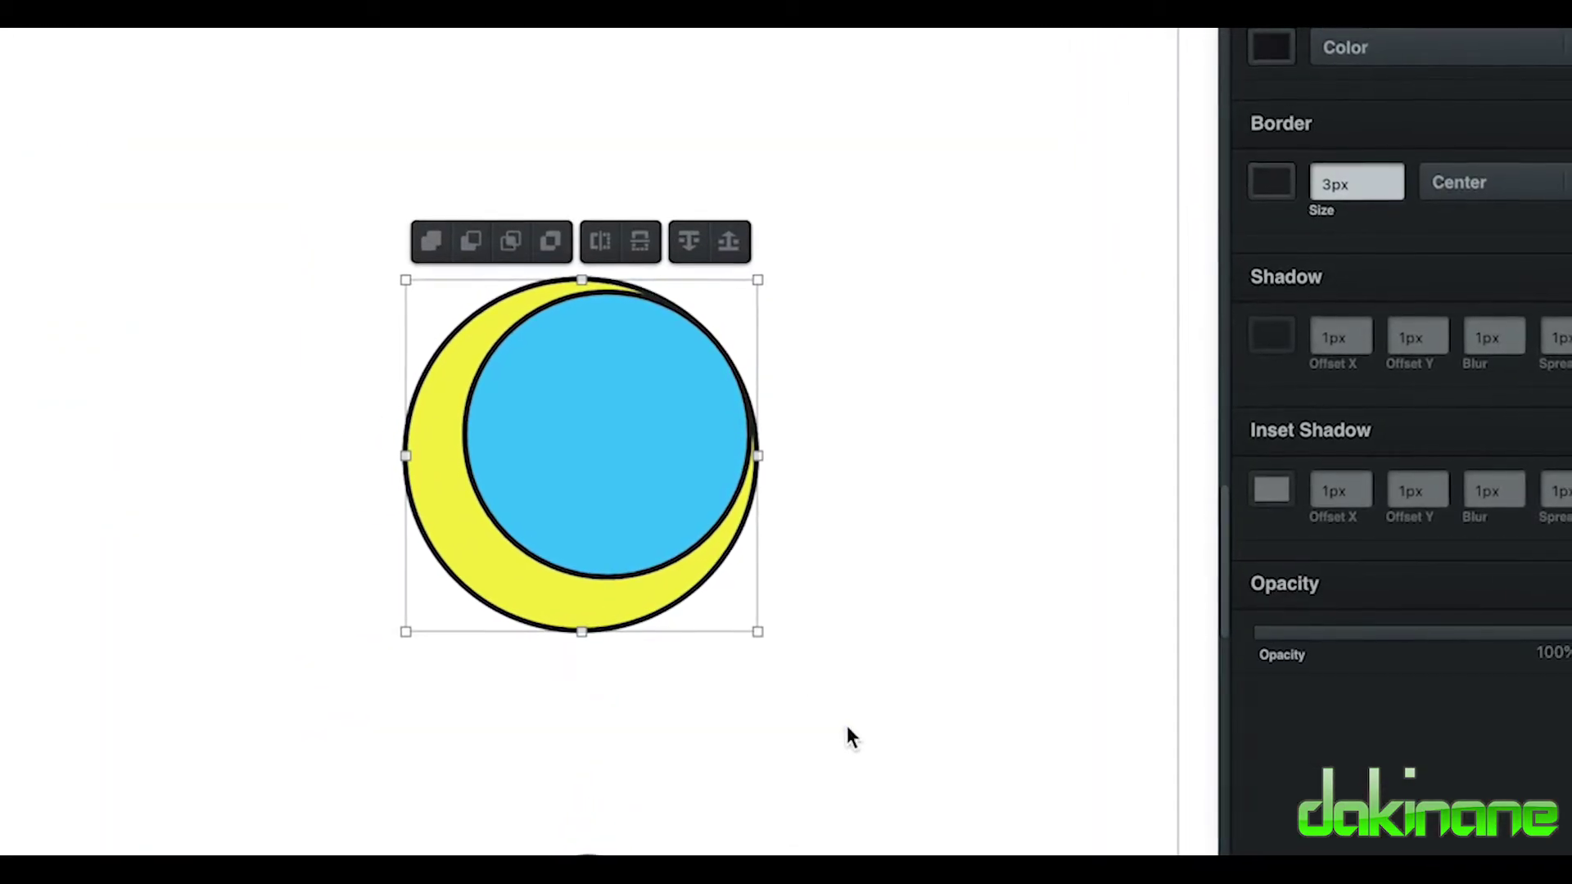
pyautogui.rightClick(586, 411)
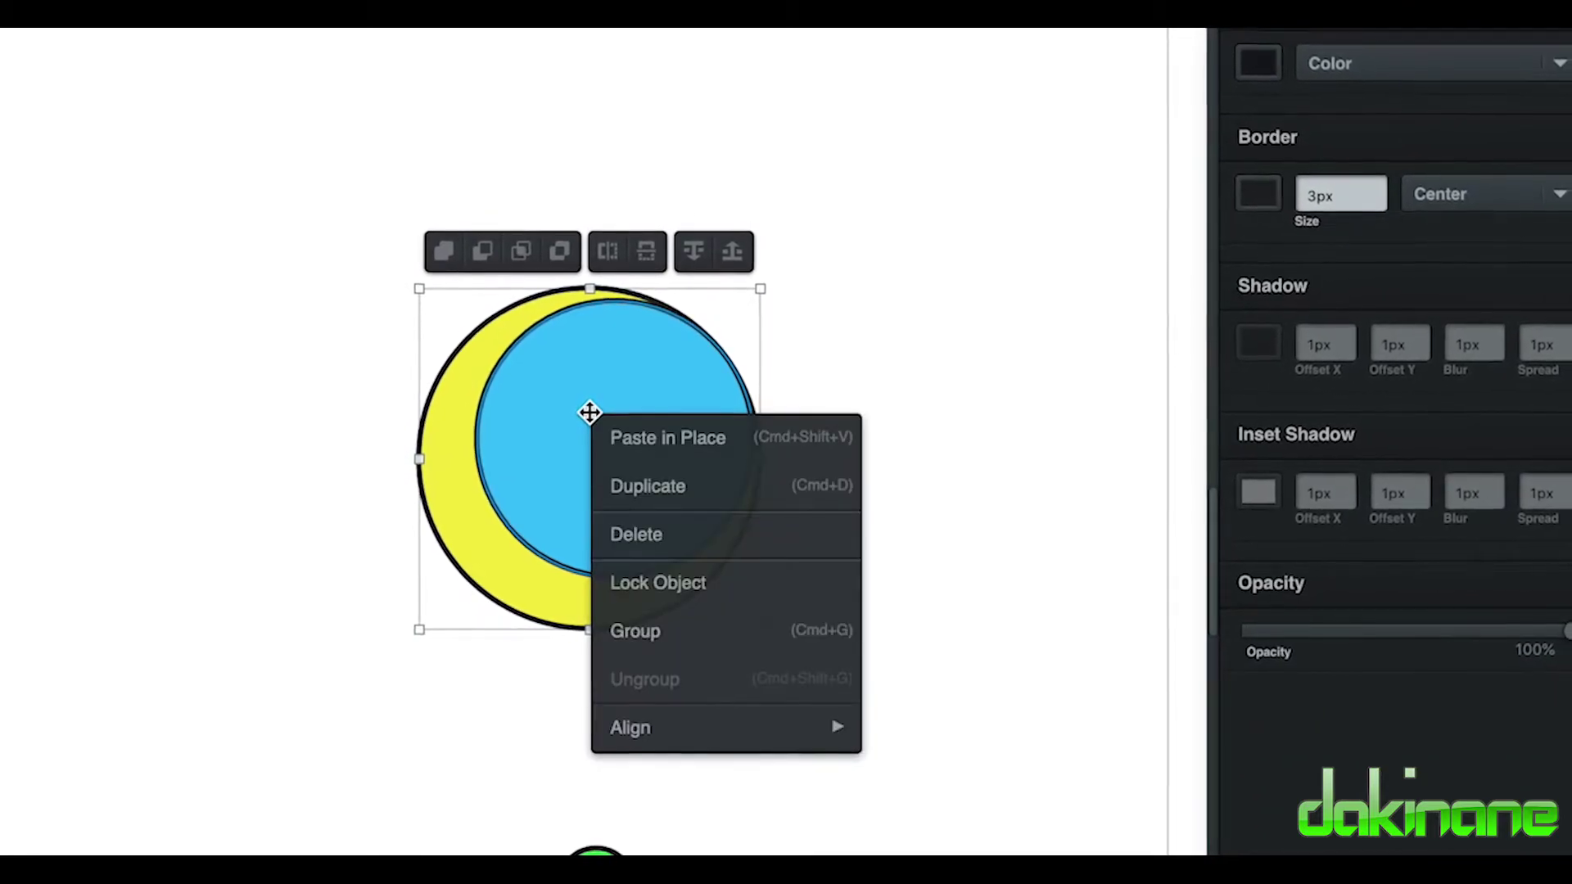
pyautogui.moveTo(663, 727)
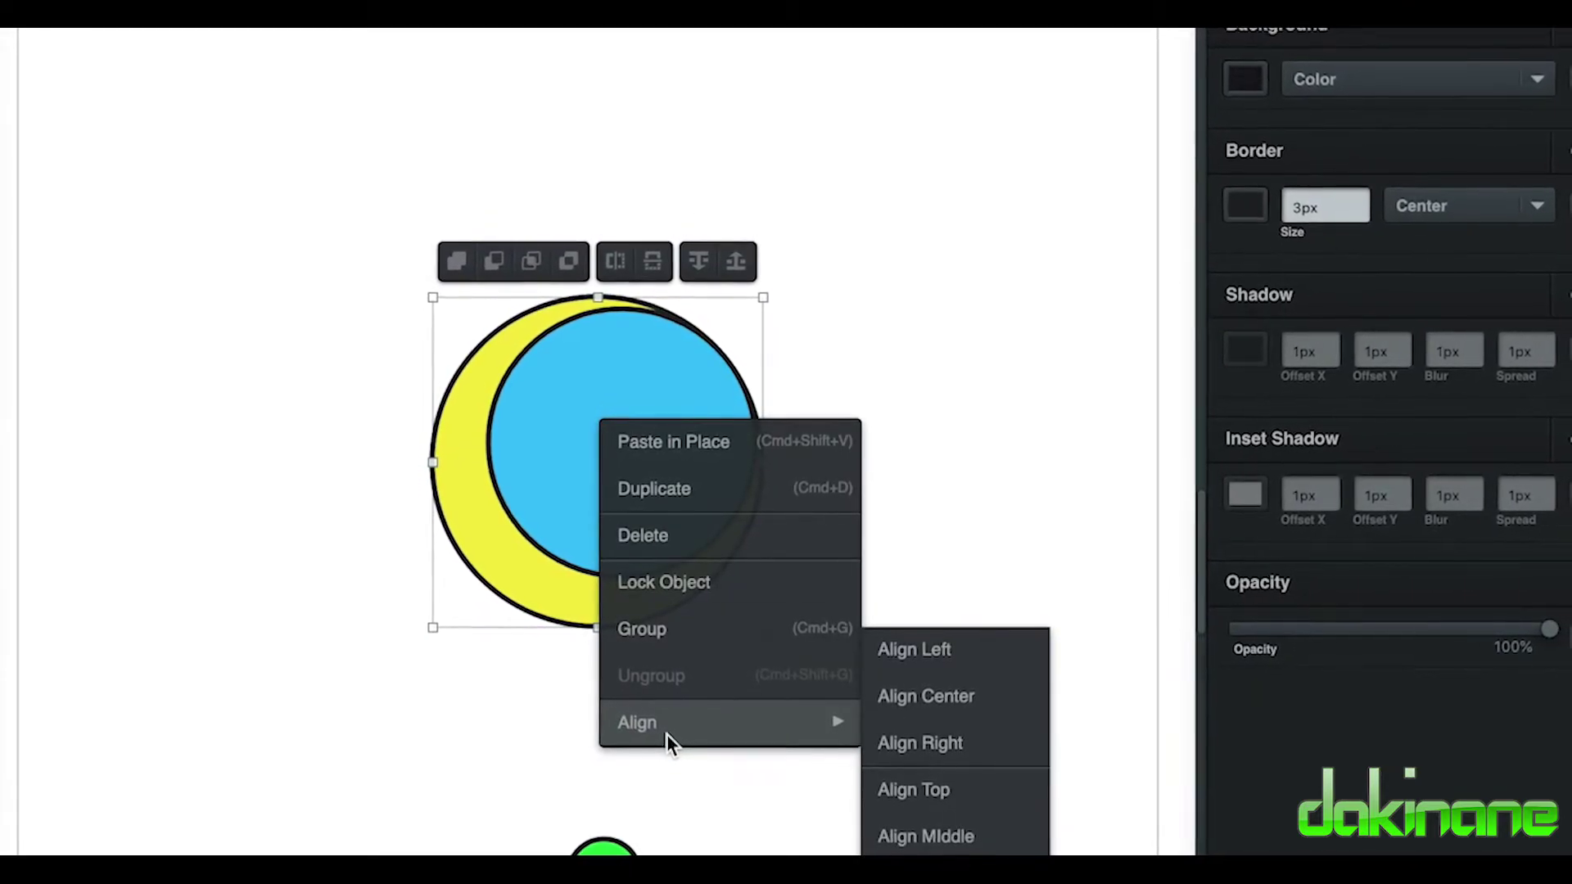
pyautogui.click(897, 698)
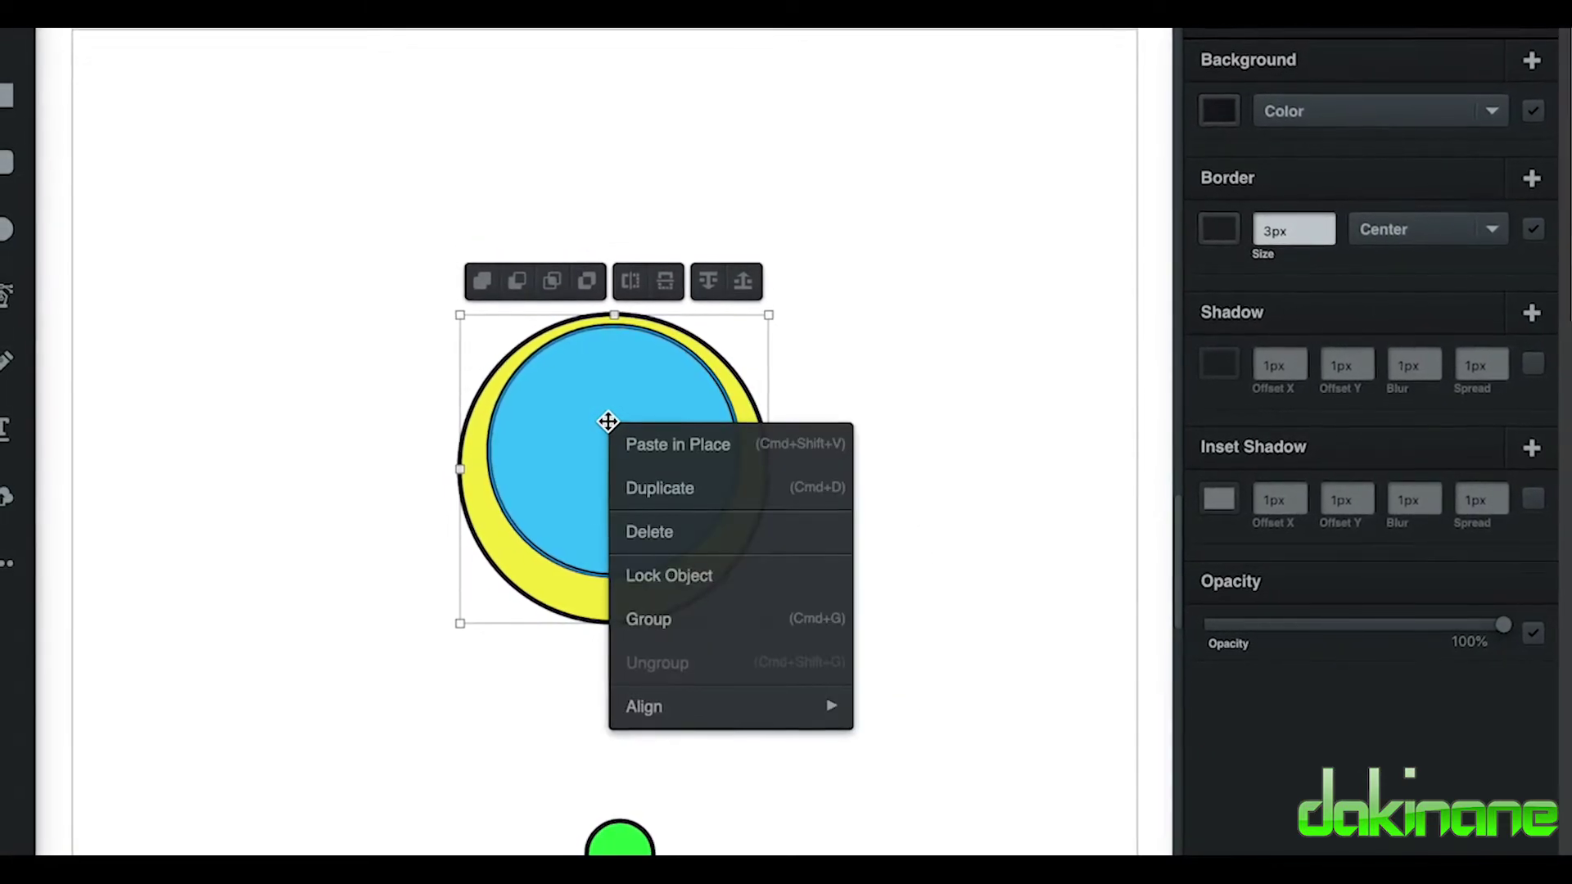
pyautogui.moveTo(664, 702)
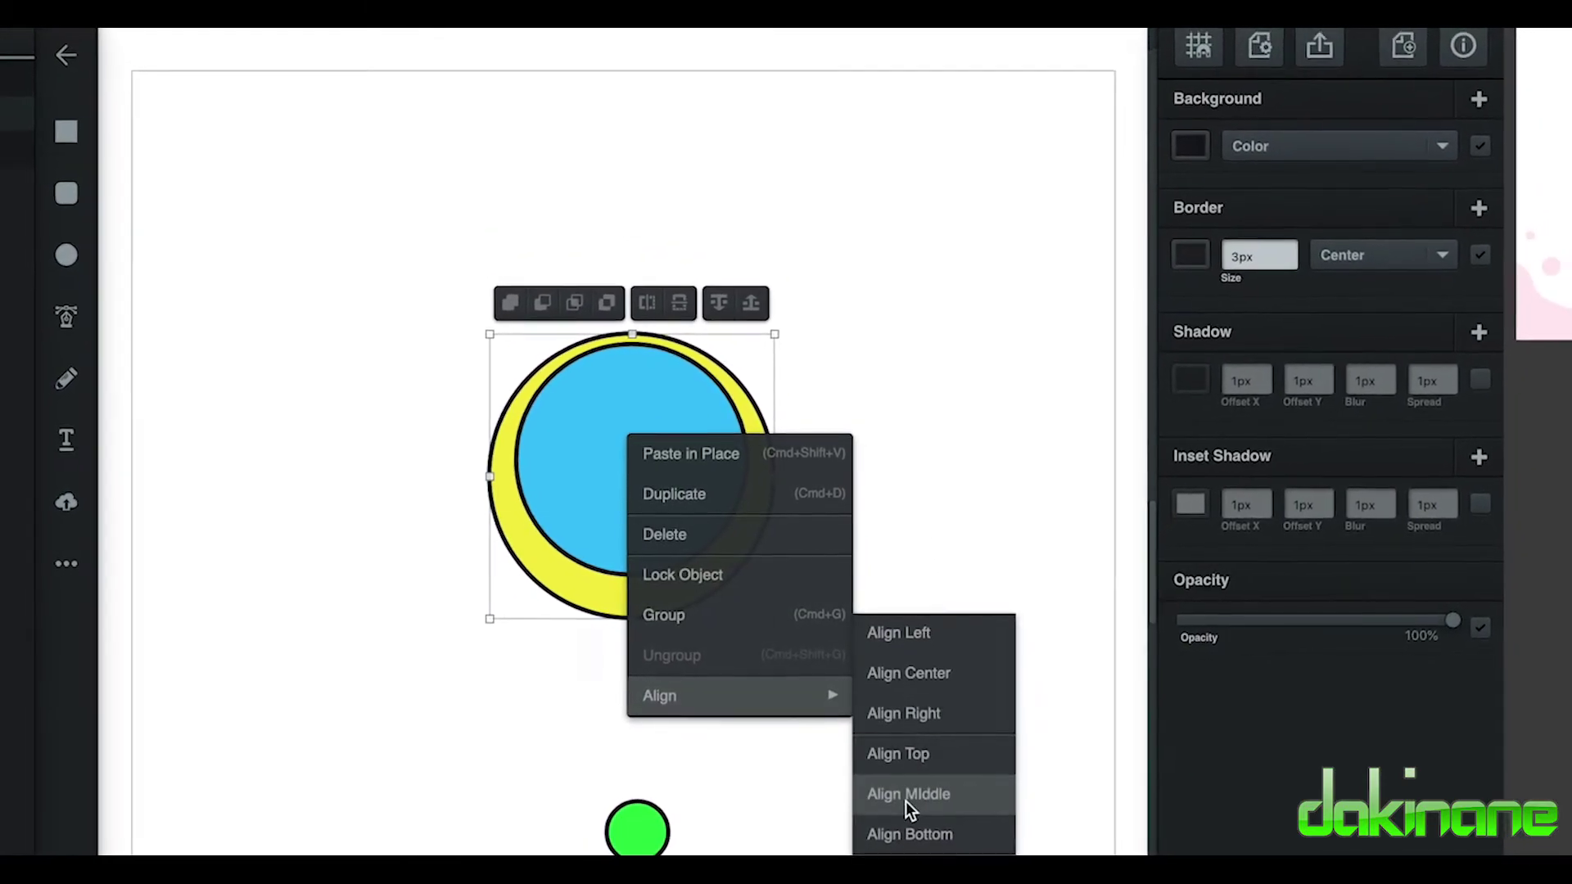
pyautogui.click(905, 798)
pyautogui.click(907, 629)
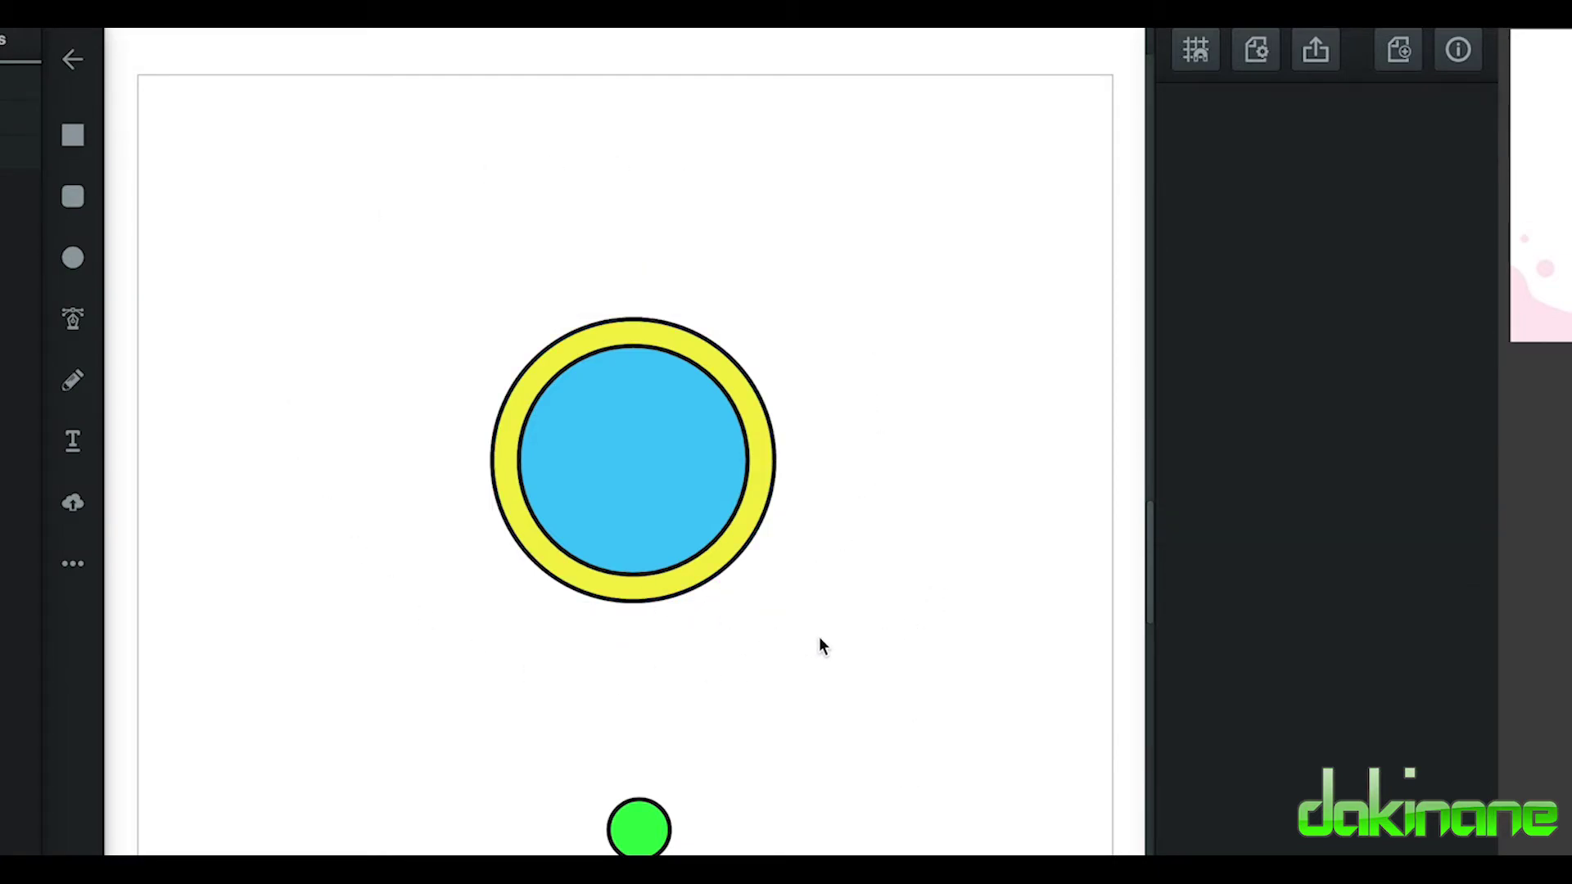
# Step: Move the green circle near the ring and duplicate it into a chain of copies
pyautogui.moveTo(635, 829); pyautogui.dragTo(719, 696)
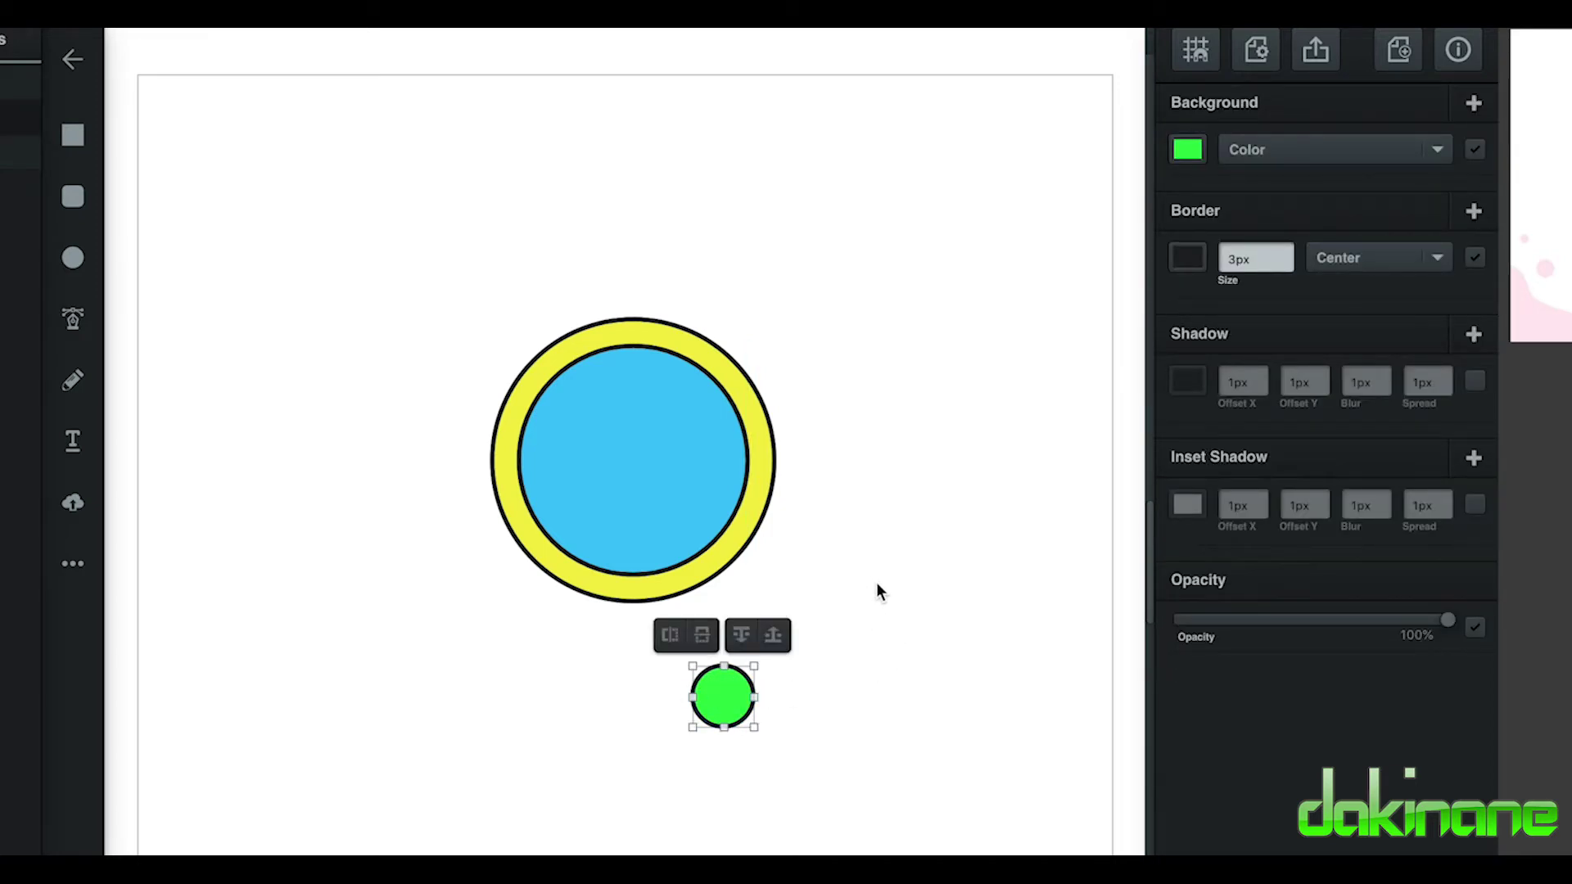
pyautogui.click(749, 828)
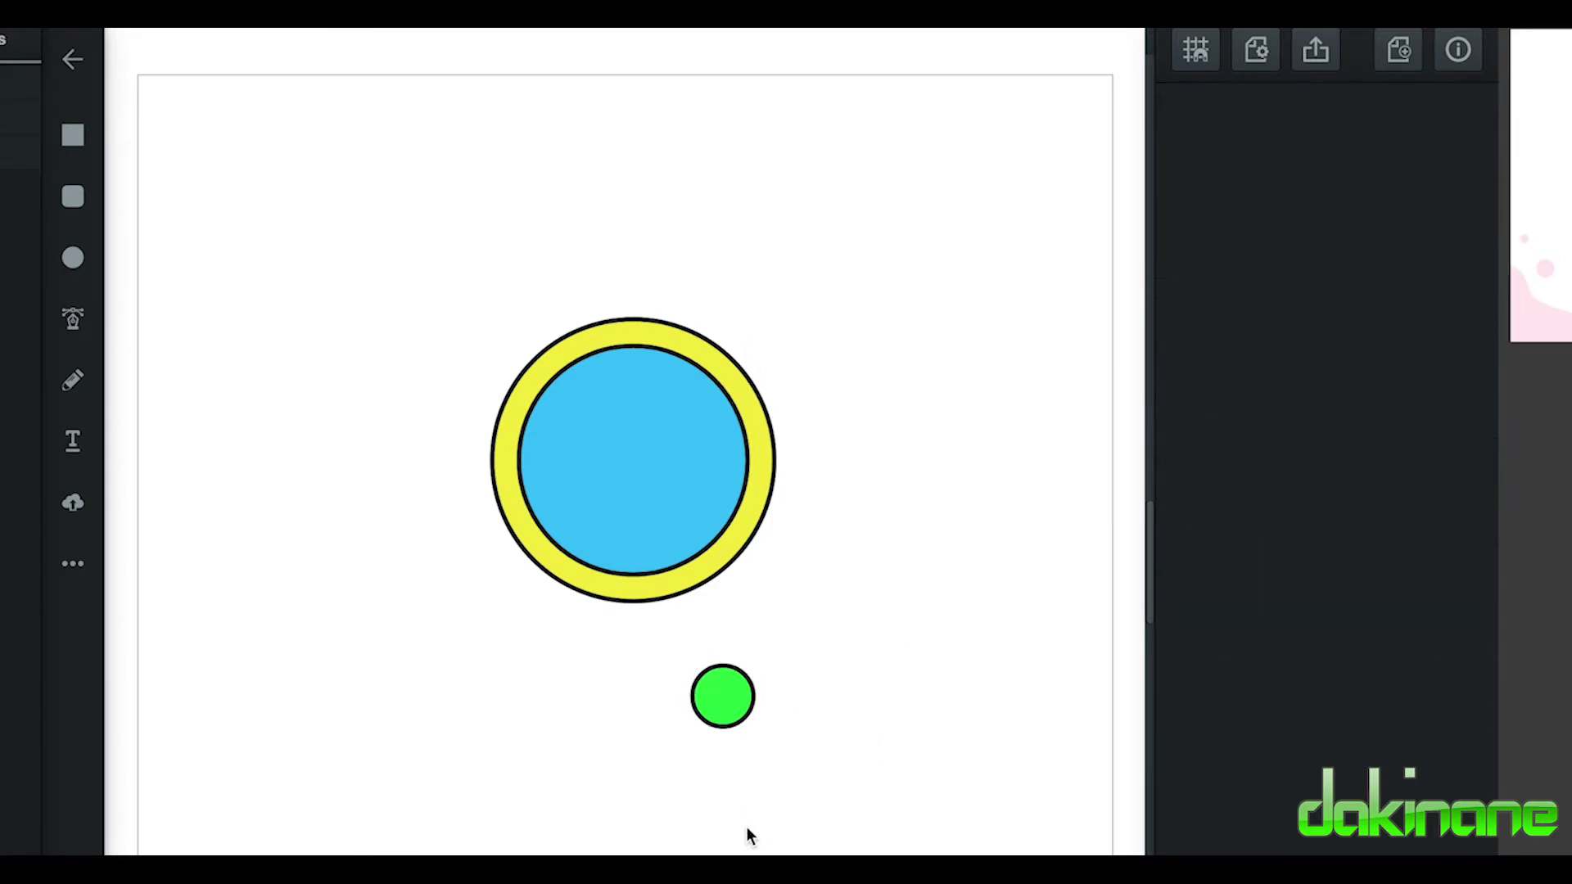
pyautogui.click(726, 700)
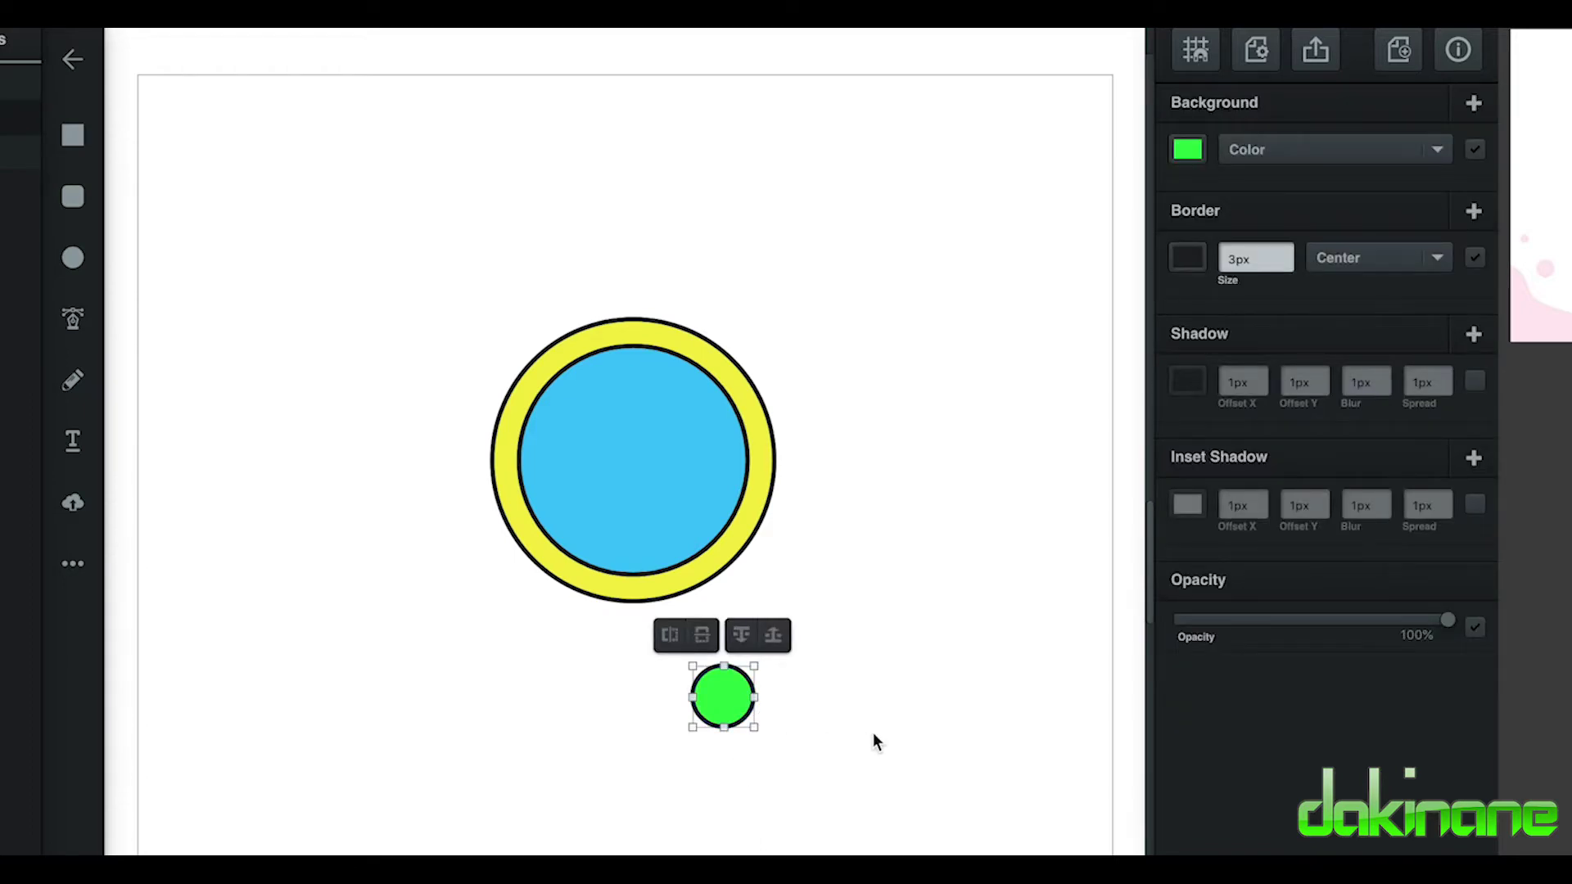
pyautogui.hotkey('ctrl', 'd')
pyautogui.hotkey('ctrl', 'd')
pyautogui.hotkey('ctrl', 'd')
pyautogui.hotkey('ctrl', 'd')
pyautogui.hotkey('ctrl', 'd')
pyautogui.hotkey('ctrl', 'd')
pyautogui.hotkey('ctrl', 'd')
pyautogui.hotkey('ctrl', 'd')
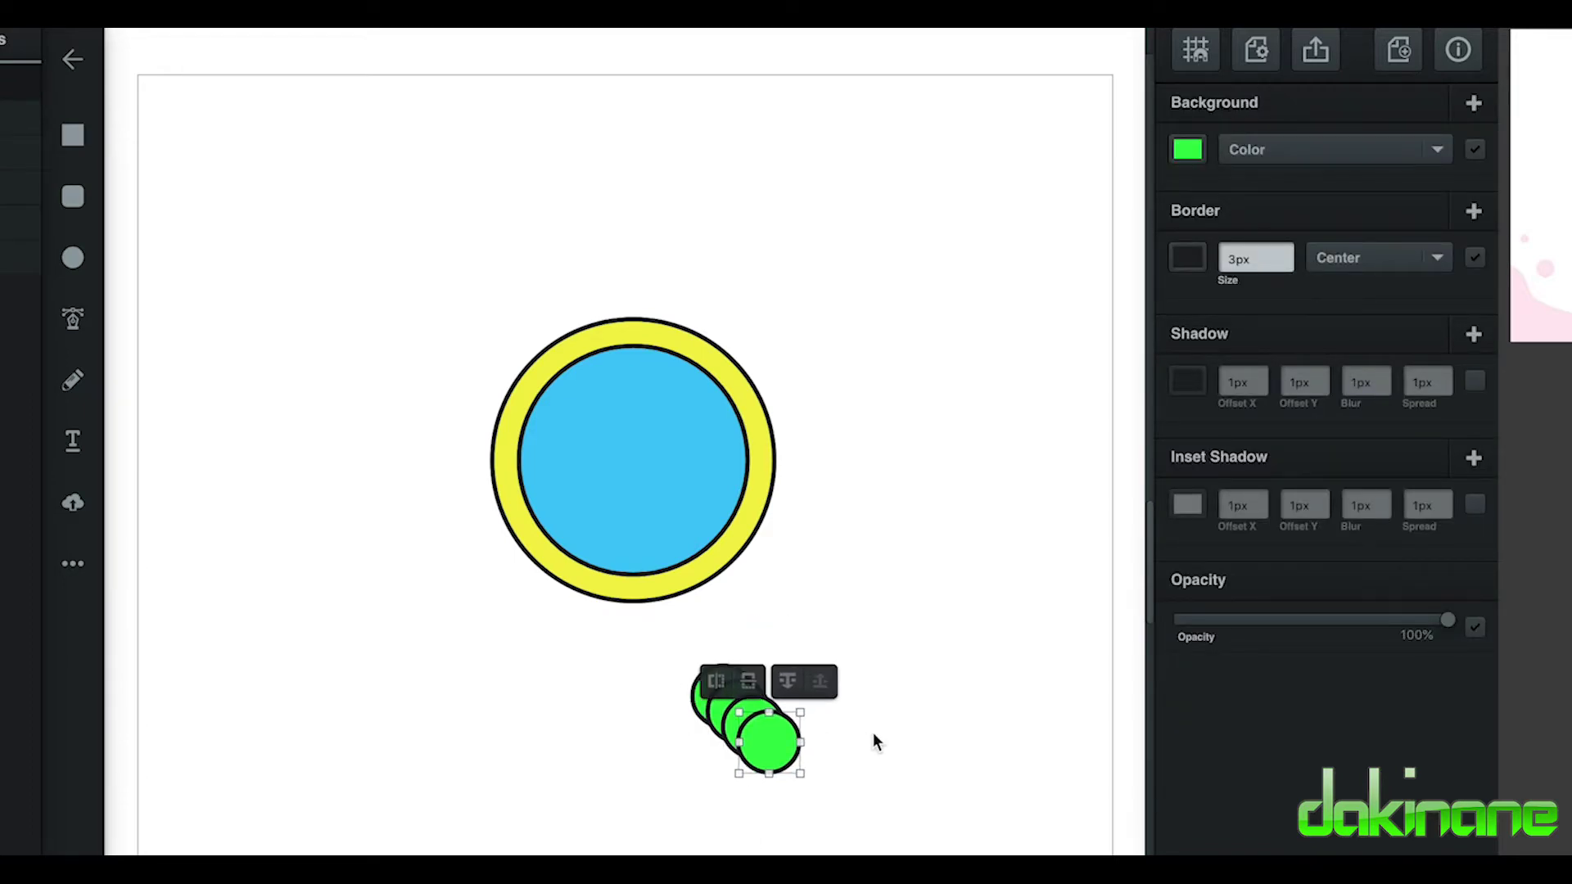
pyautogui.click(917, 799)
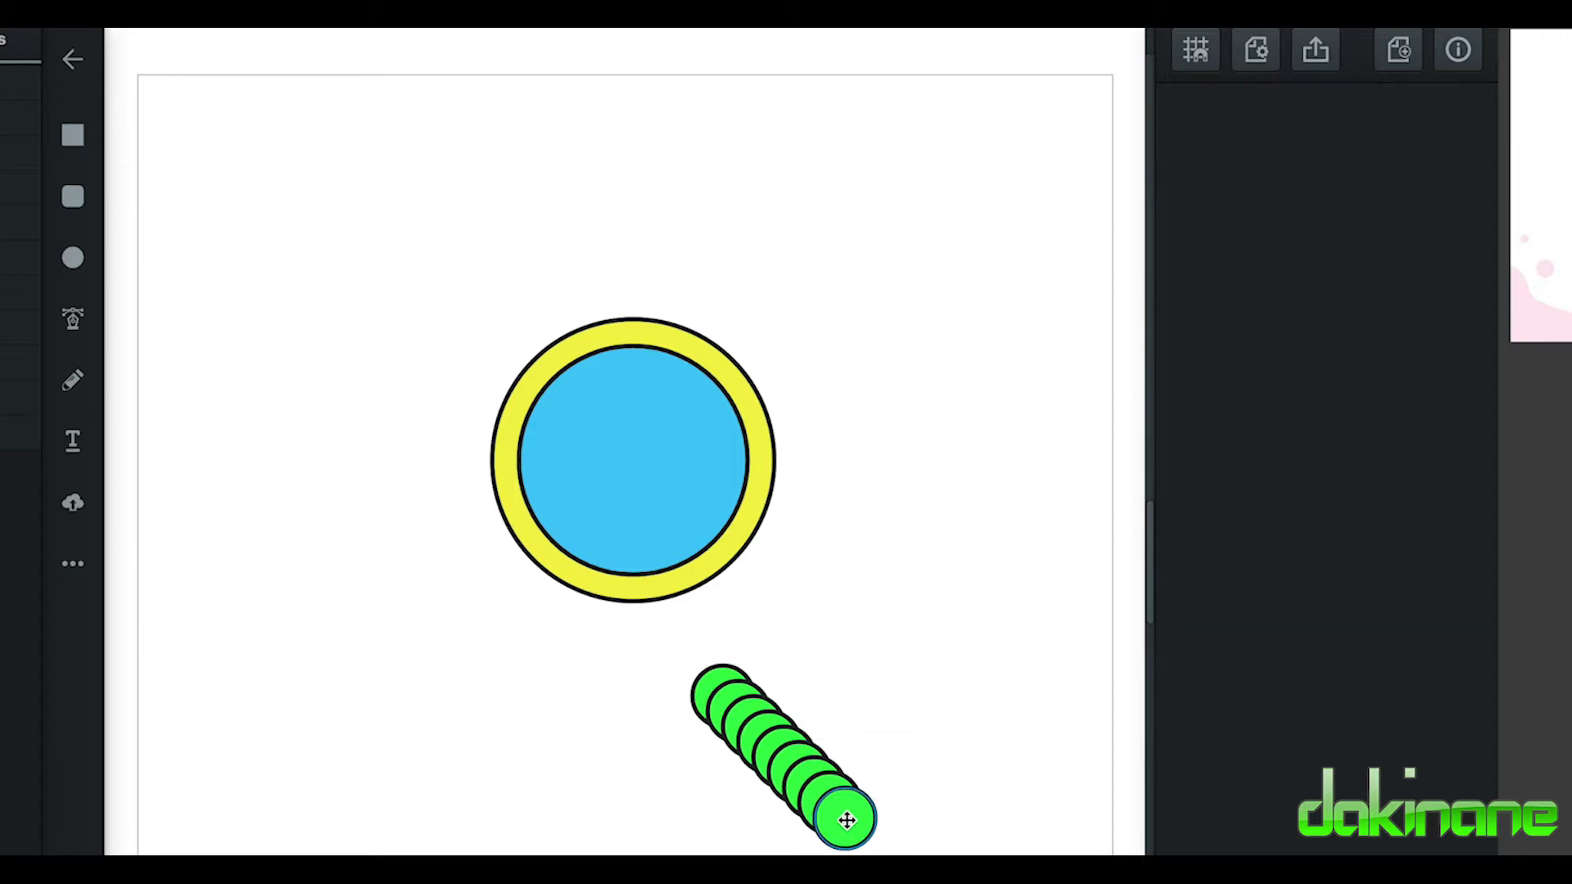
# Step: Place green copies at the top, bottom, right and left of the yellow ring
pyautogui.moveTo(847, 814); pyautogui.dragTo(635, 314)
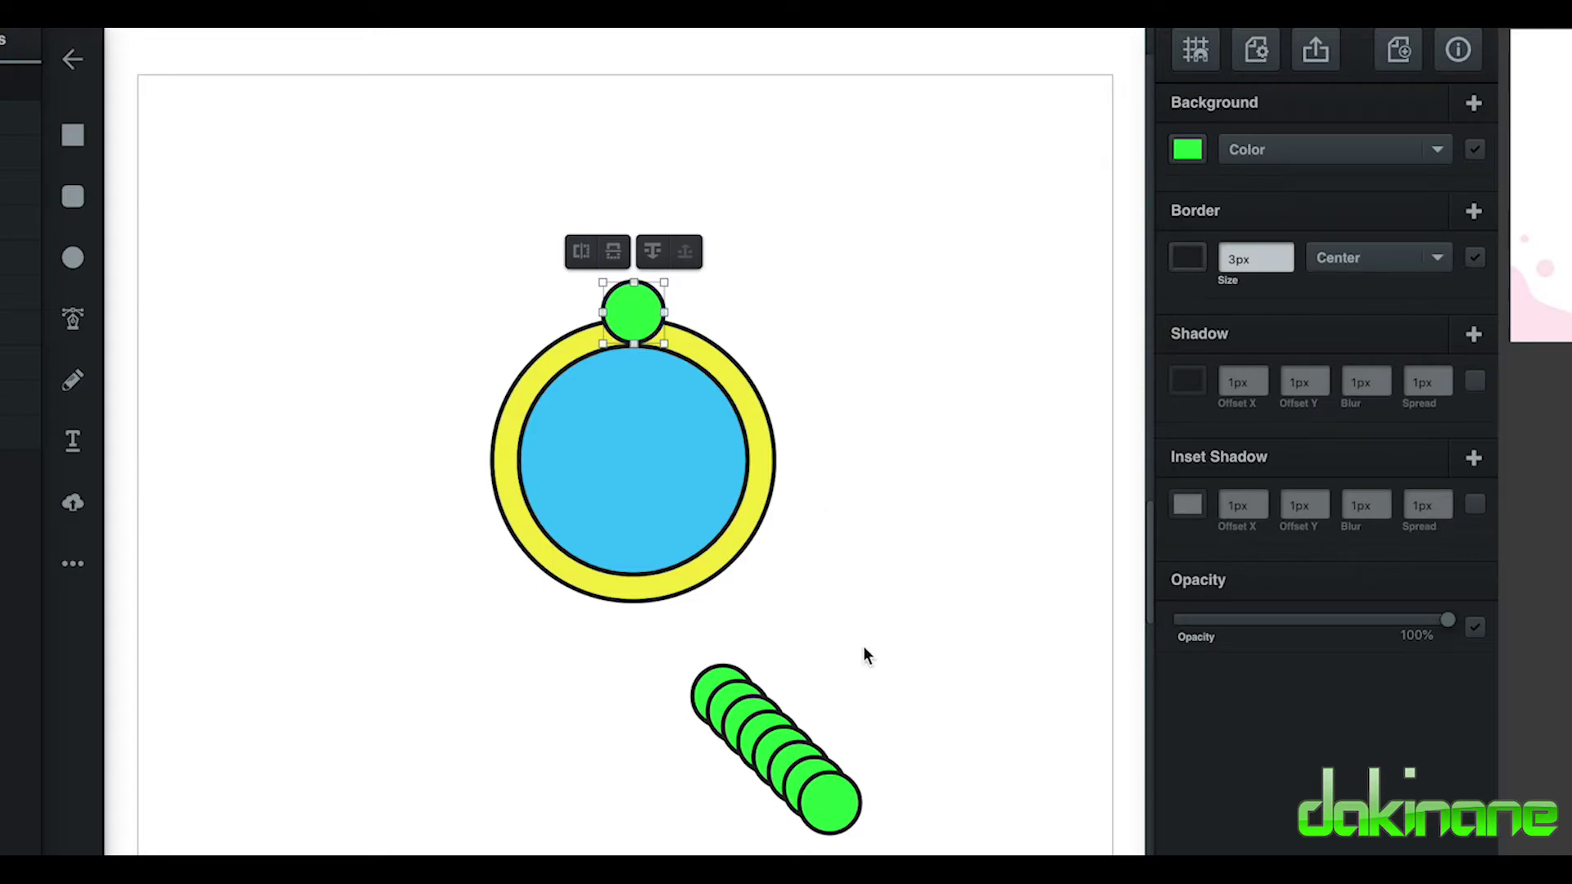
pyautogui.moveTo(832, 812); pyautogui.dragTo(638, 616)
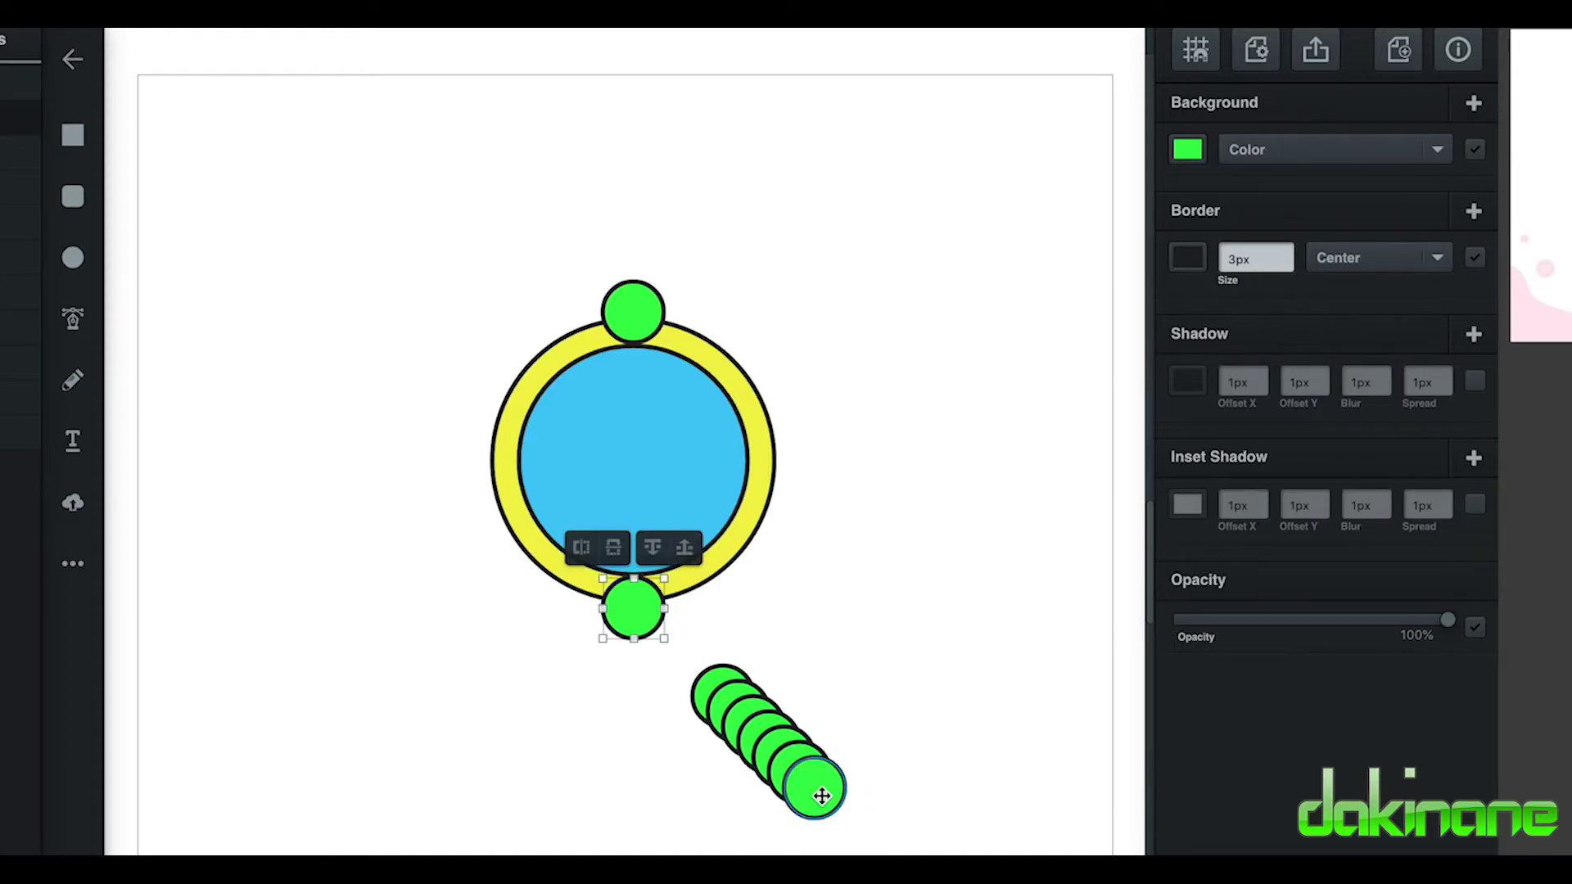
pyautogui.moveTo(818, 793); pyautogui.dragTo(787, 464)
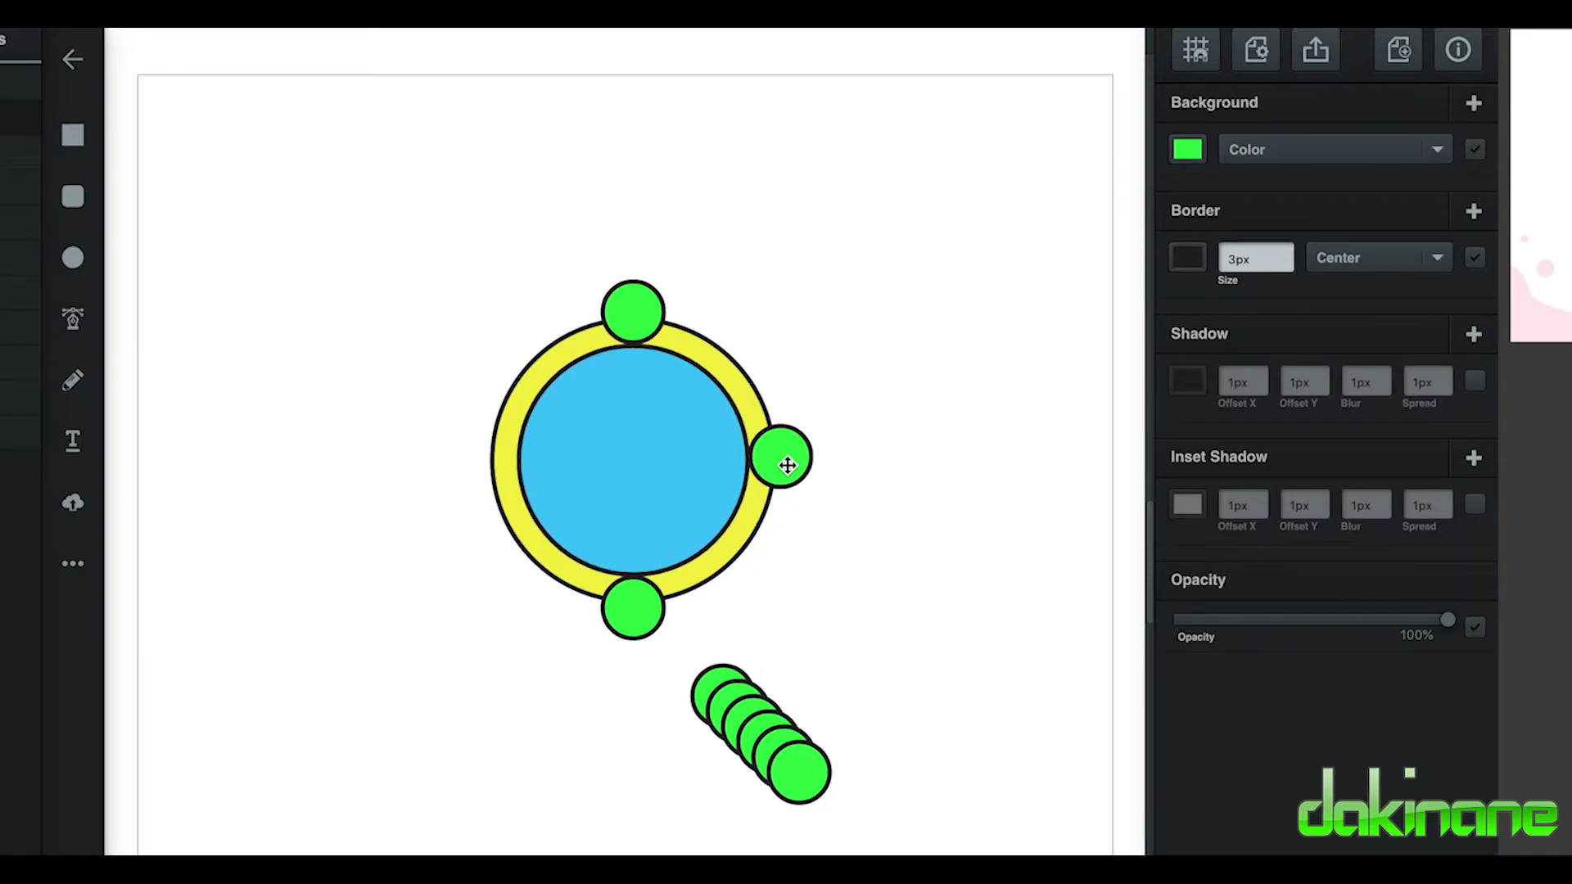
pyautogui.moveTo(800, 764); pyautogui.dragTo(480, 460)
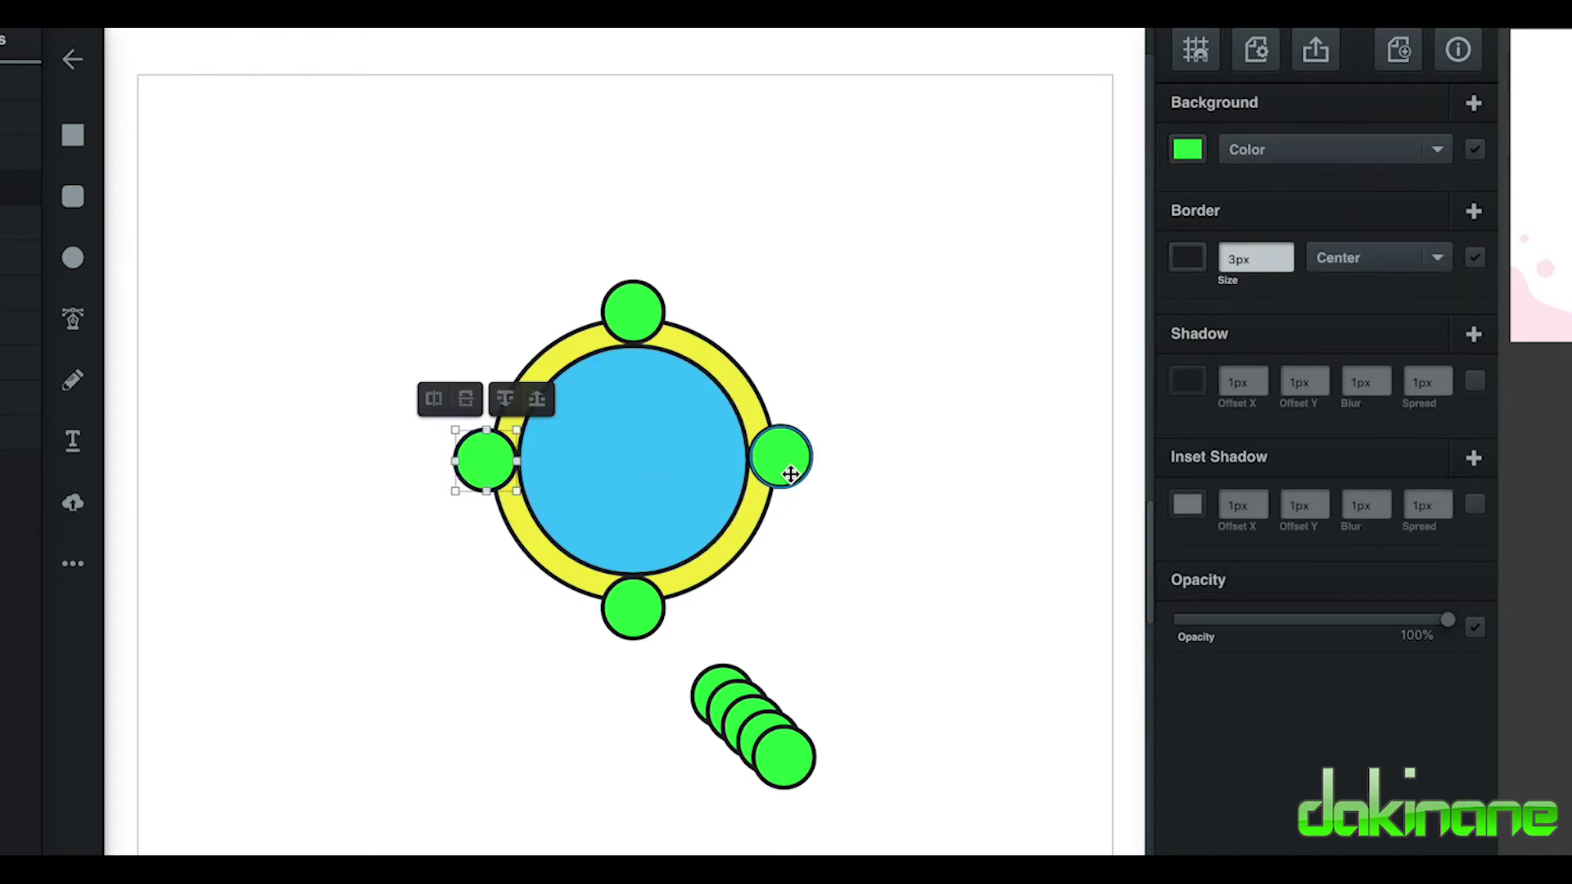
pyautogui.moveTo(783, 459); pyautogui.dragTo(783, 463)
# Step: Drag the stacked green copies to the ring's diagonal points and park one spare at the page bottom
pyautogui.click(871, 528)
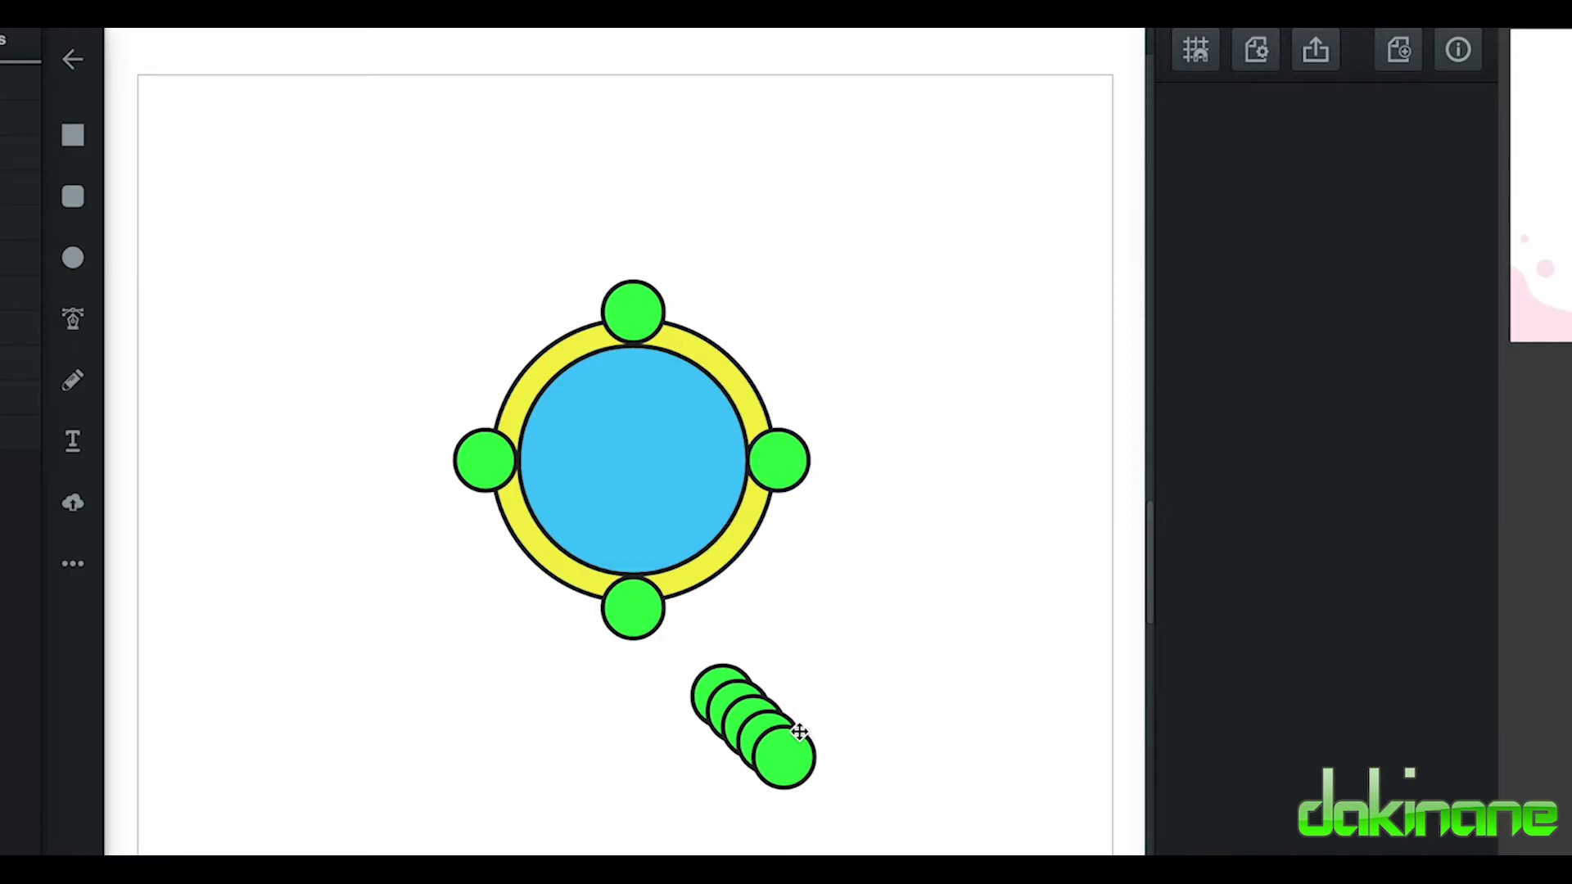
pyautogui.moveTo(787, 754); pyautogui.dragTo(534, 353)
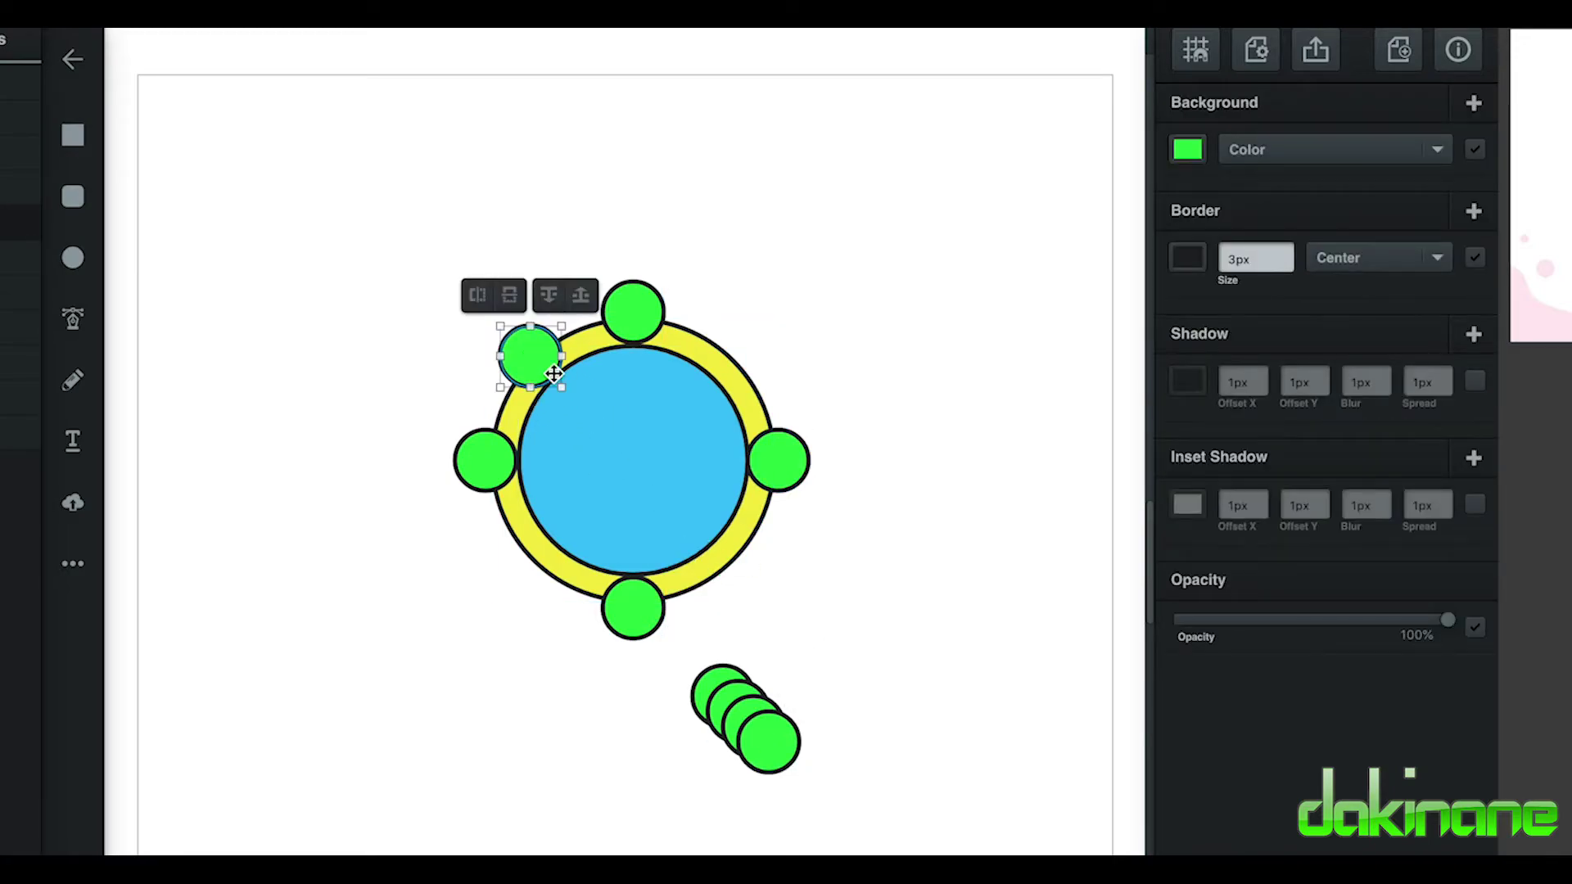
pyautogui.moveTo(769, 744); pyautogui.dragTo(746, 368)
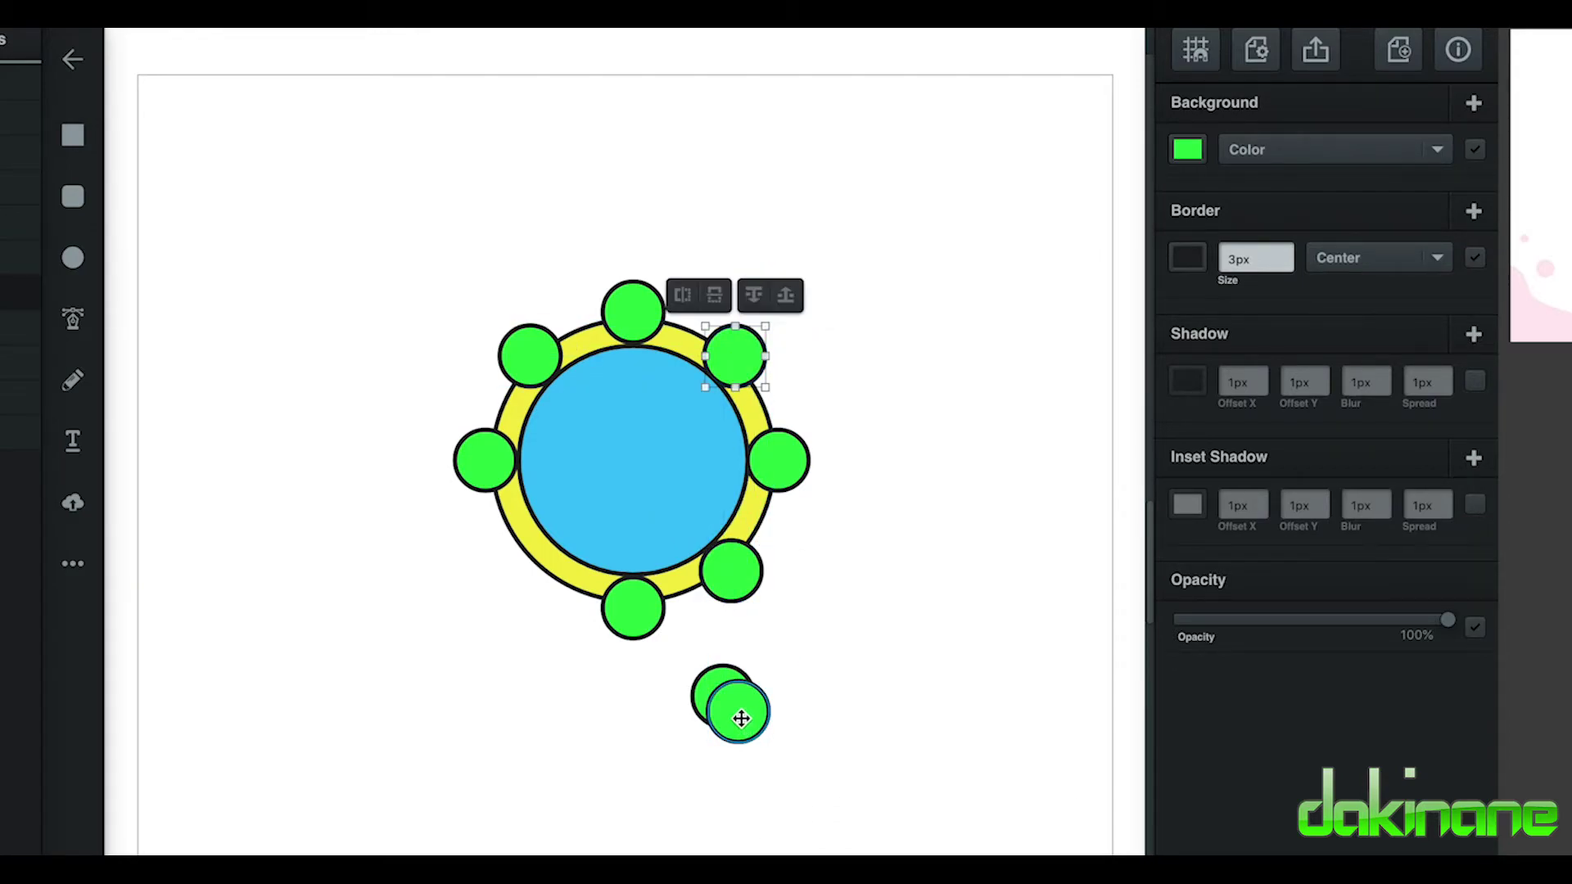
pyautogui.moveTo(740, 715); pyautogui.dragTo(532, 569)
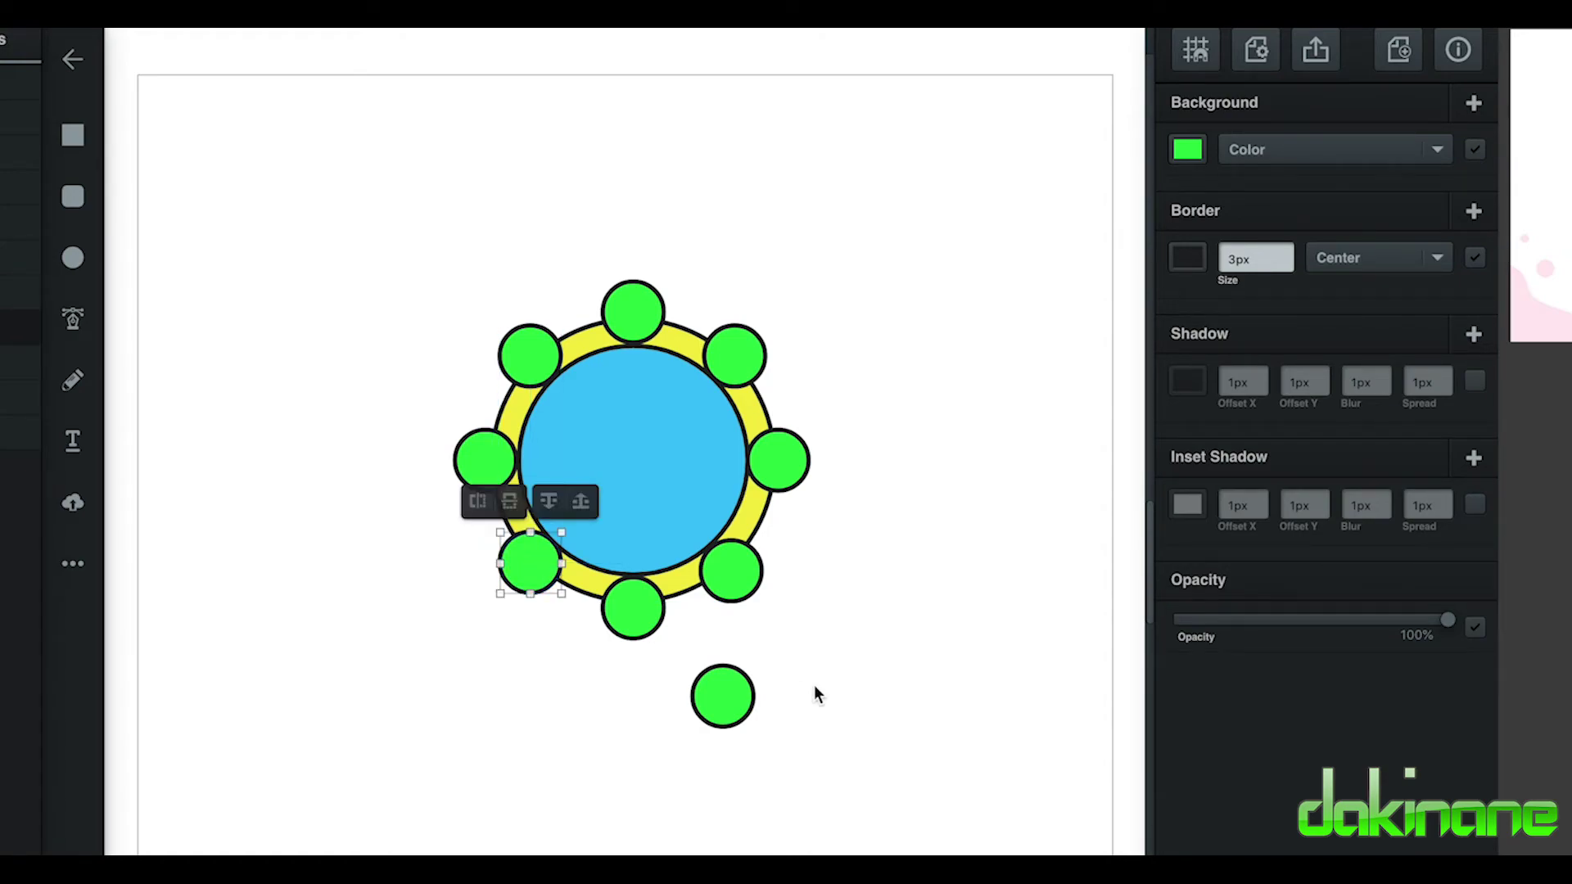
pyautogui.moveTo(737, 708); pyautogui.dragTo(690, 831)
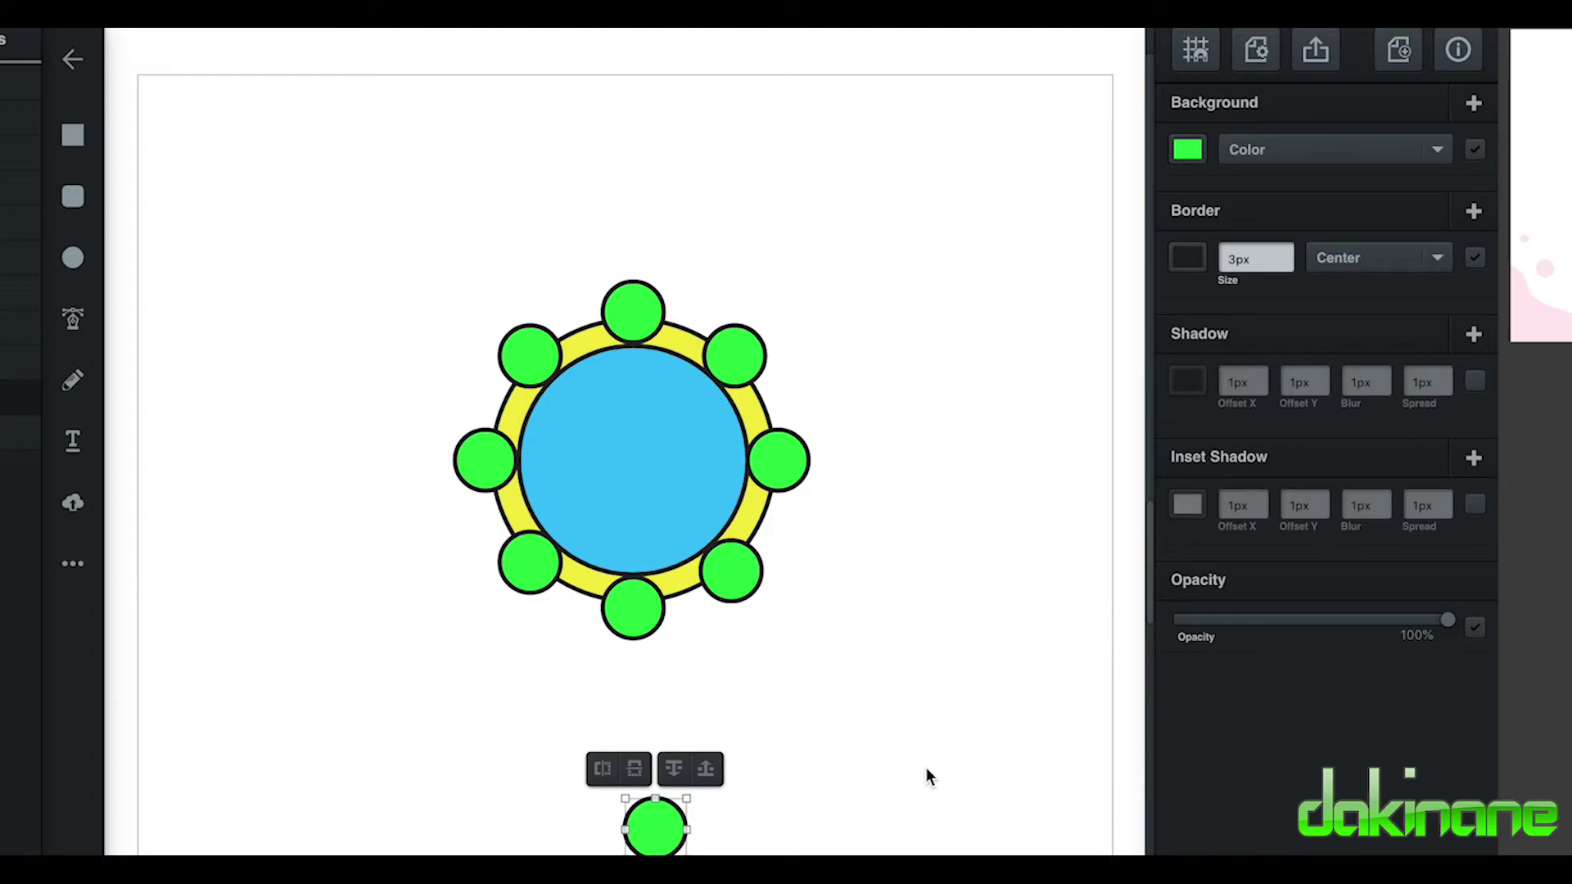
pyautogui.click(928, 770)
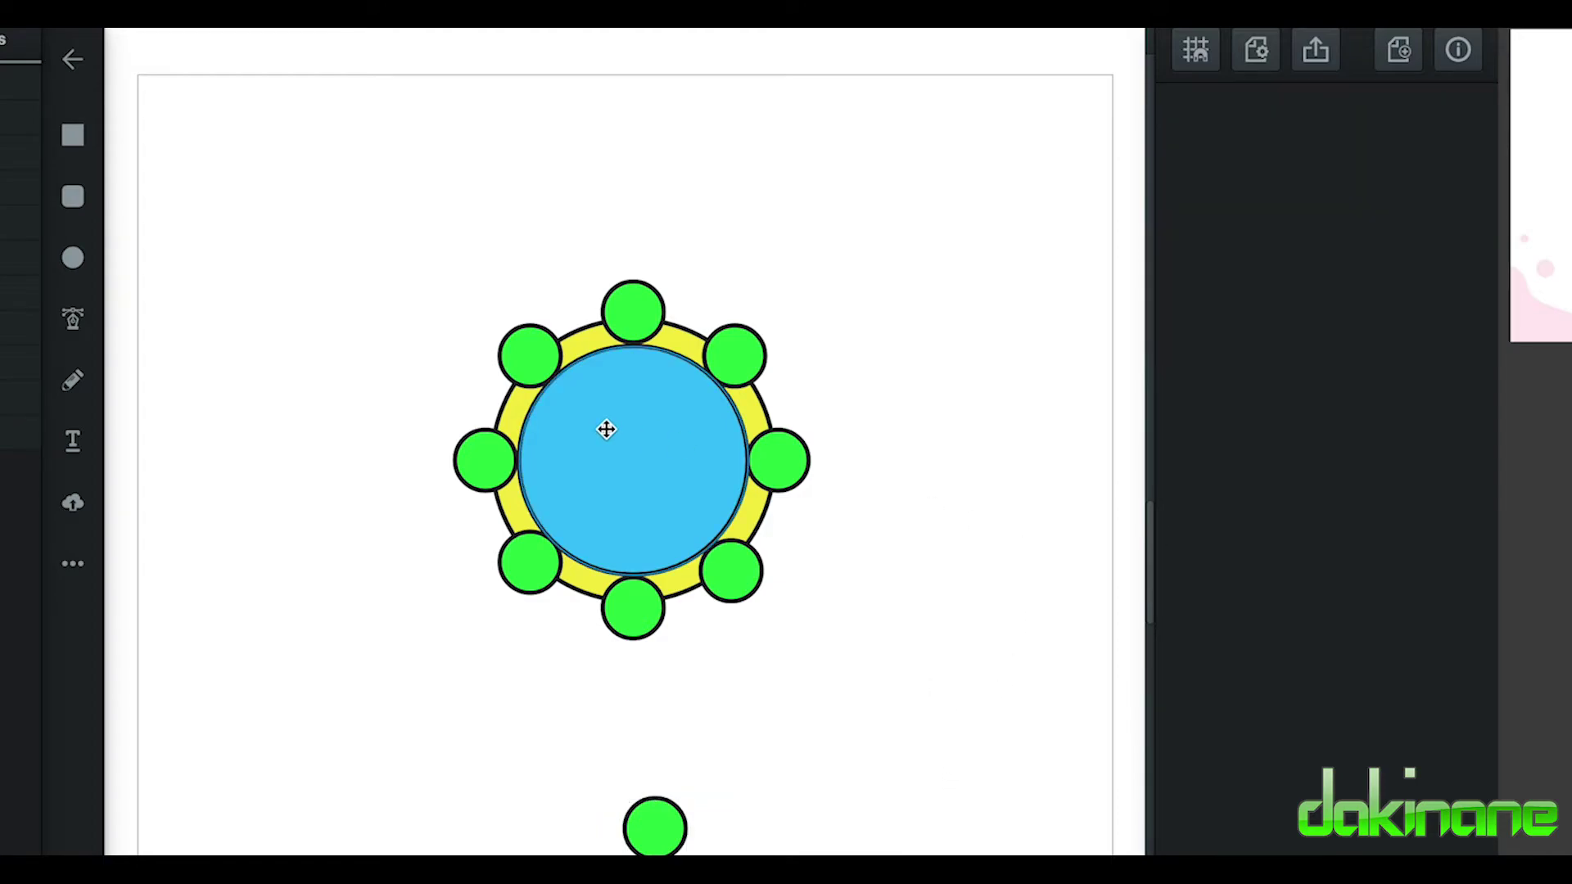
# Step: Move the blue circle out of the ring, then select the ring and all eight green circles
pyautogui.moveTo(635, 446); pyautogui.dragTo(404, 848)
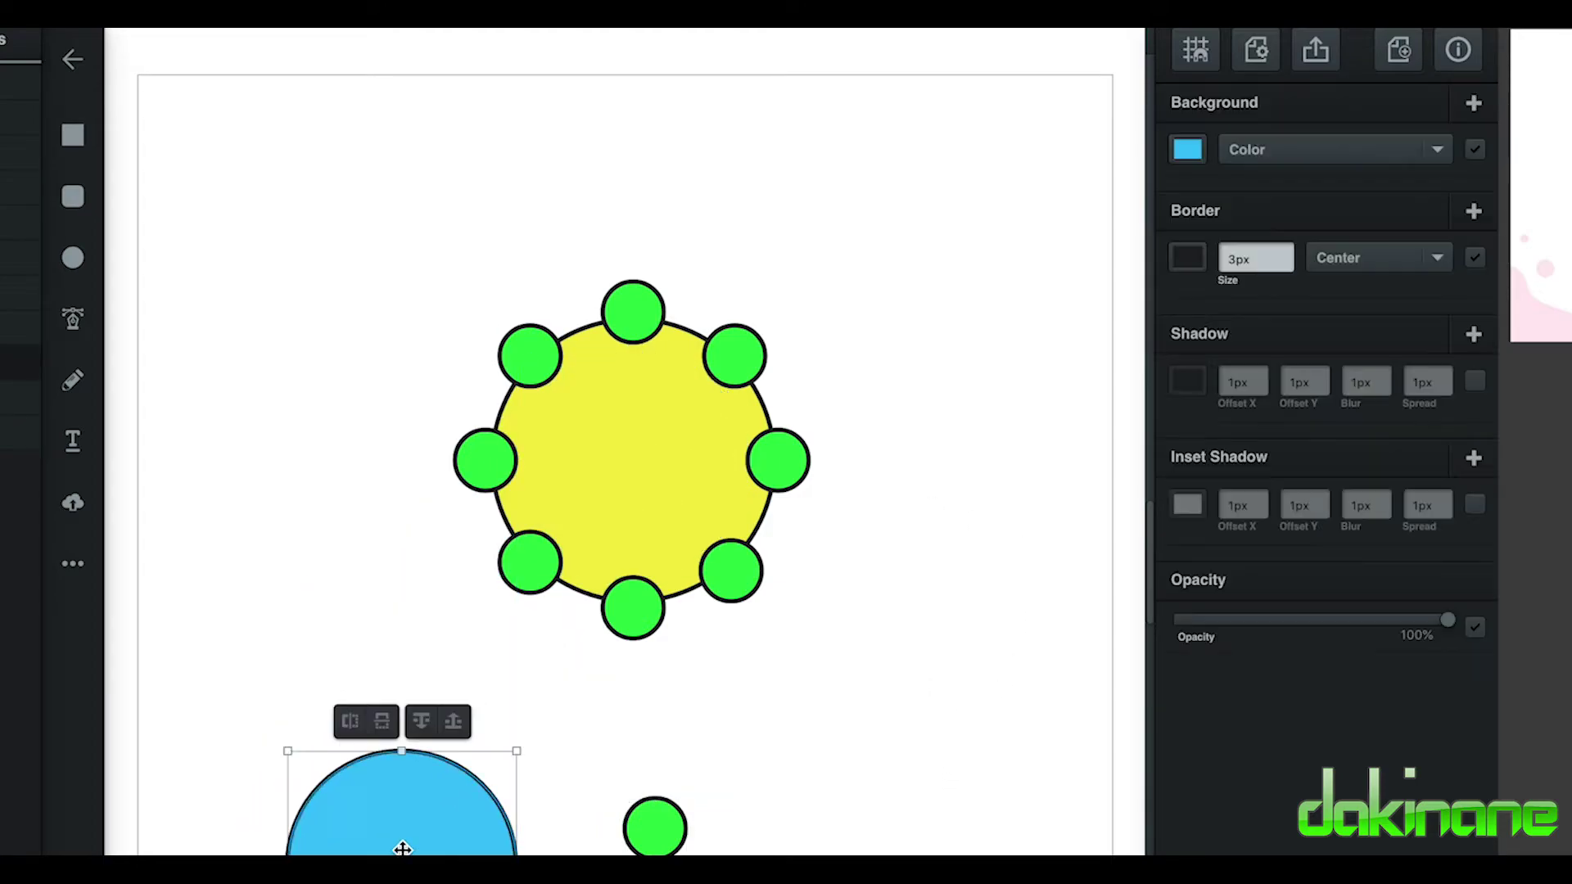
pyautogui.click(728, 851)
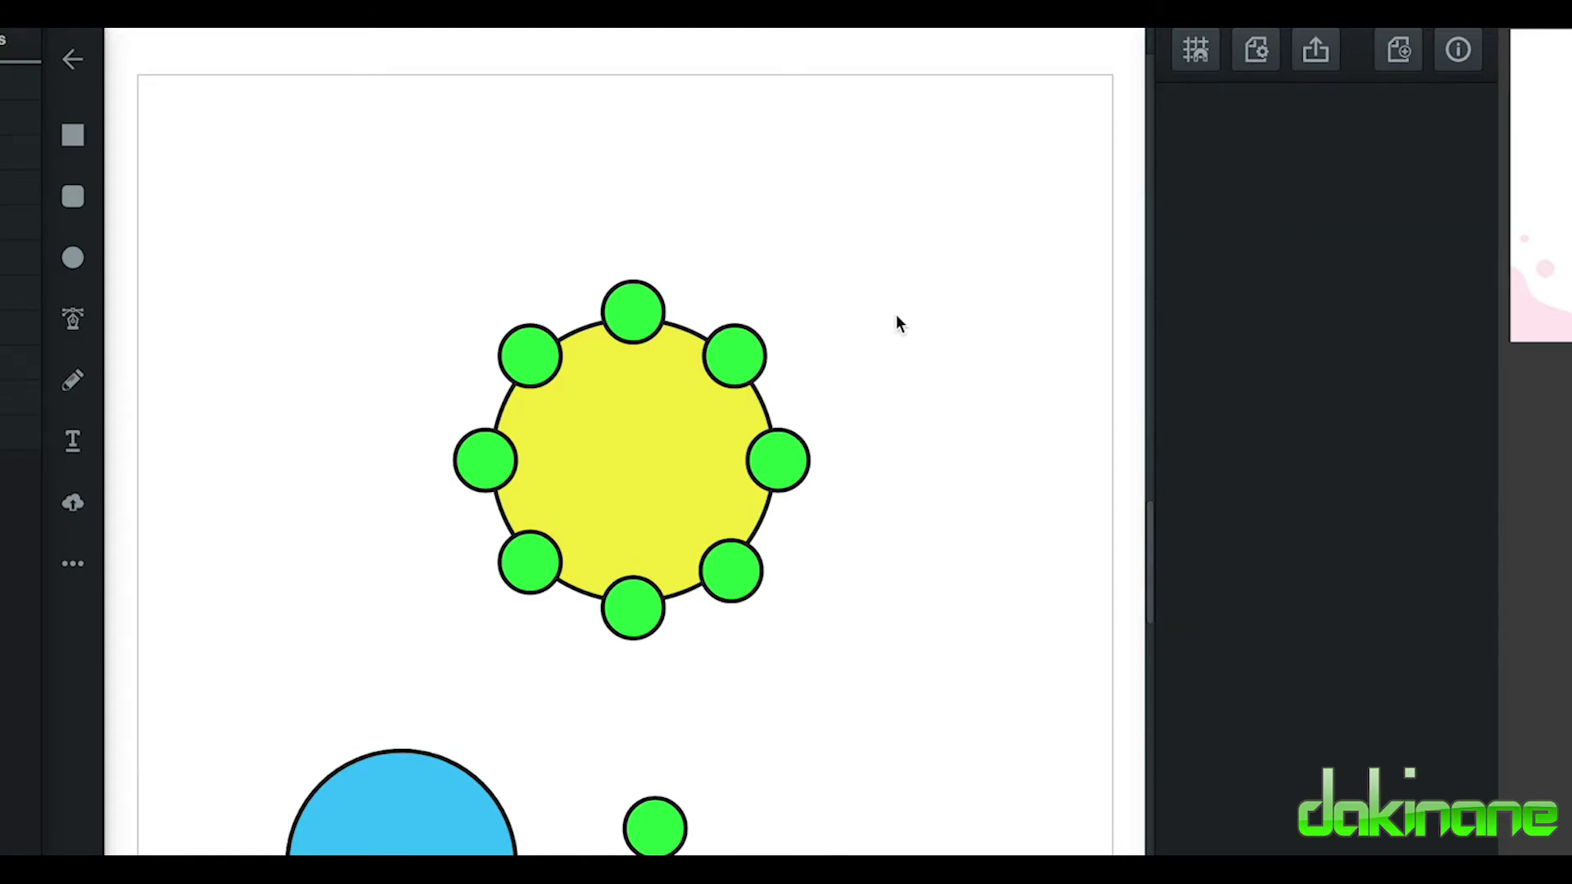
pyautogui.moveTo(404, 244); pyautogui.dragTo(891, 690)
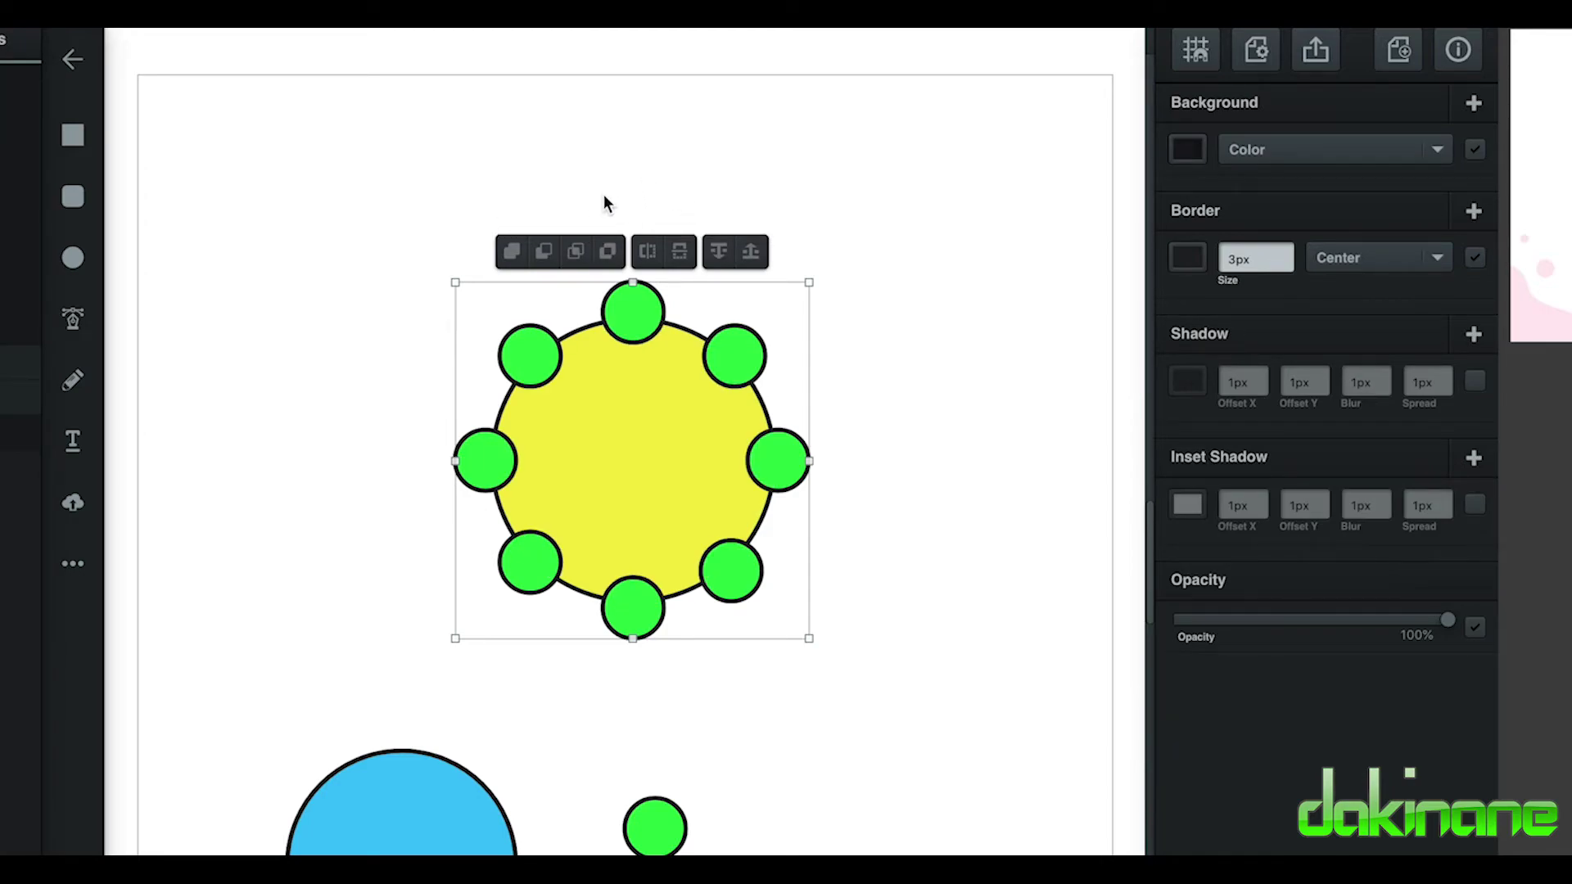
# Step: Try Exclude, Intersect and Unite, then Subtract the green circles to notch the yellow ring
pyautogui.click(609, 253)
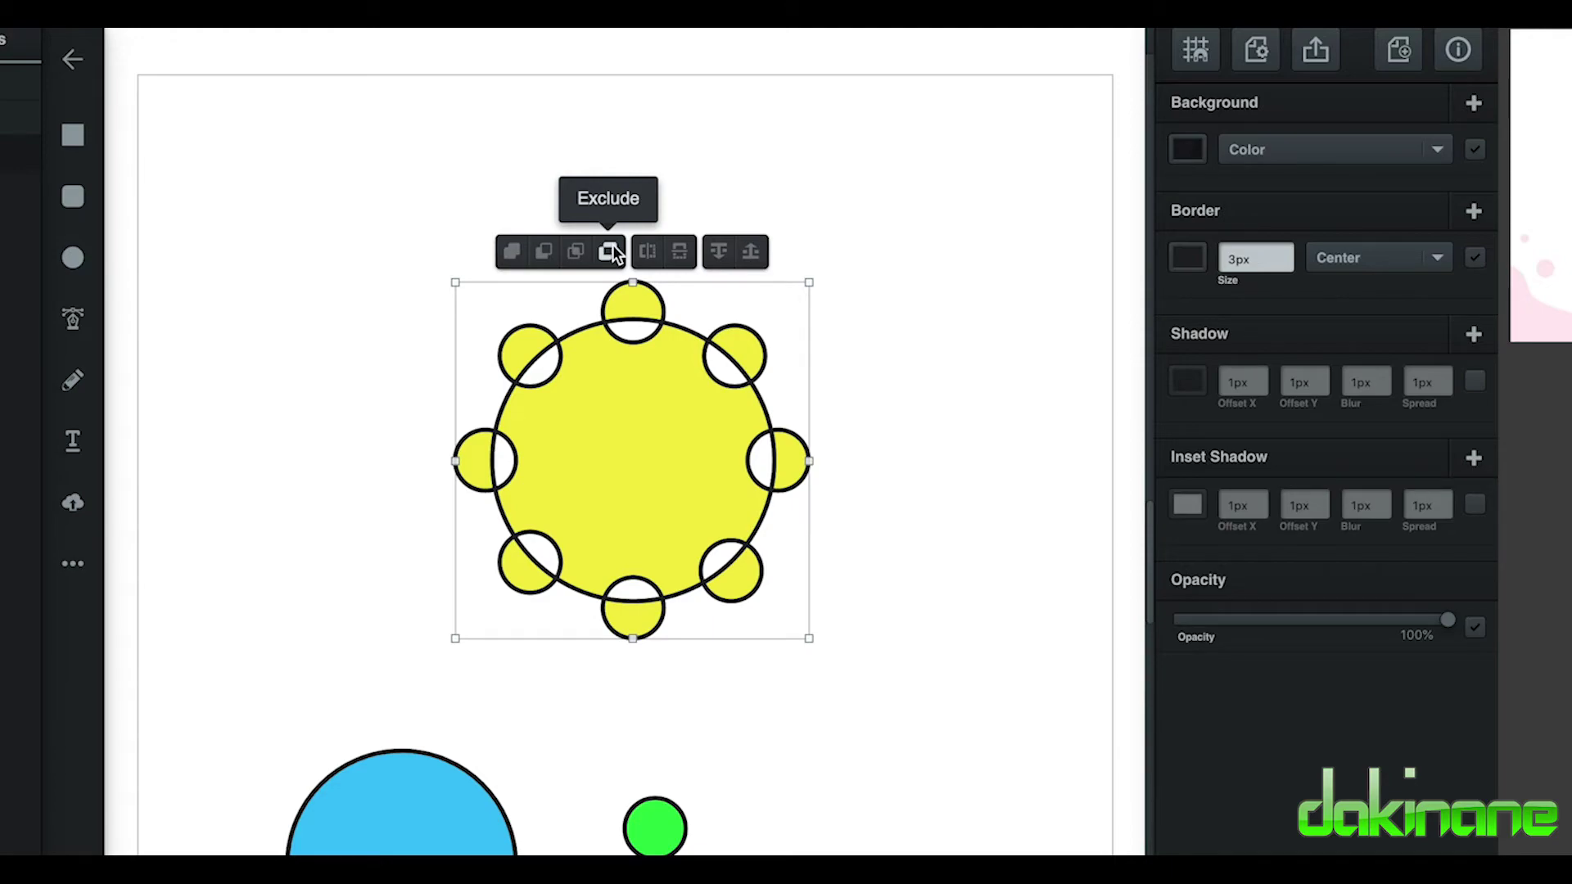
pyautogui.click(576, 252)
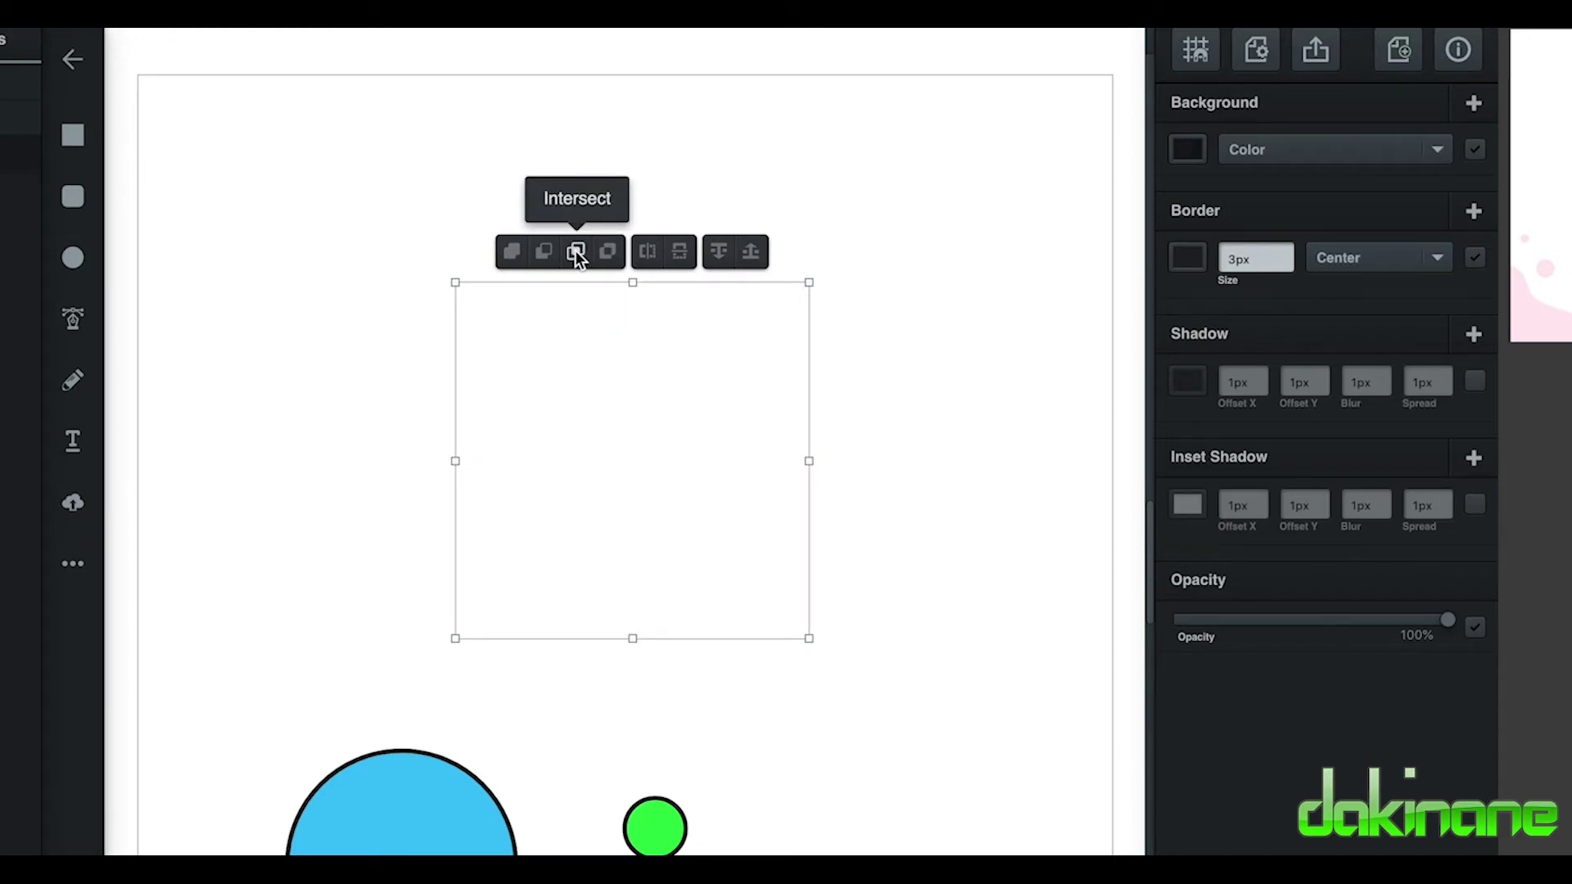
pyautogui.click(546, 252)
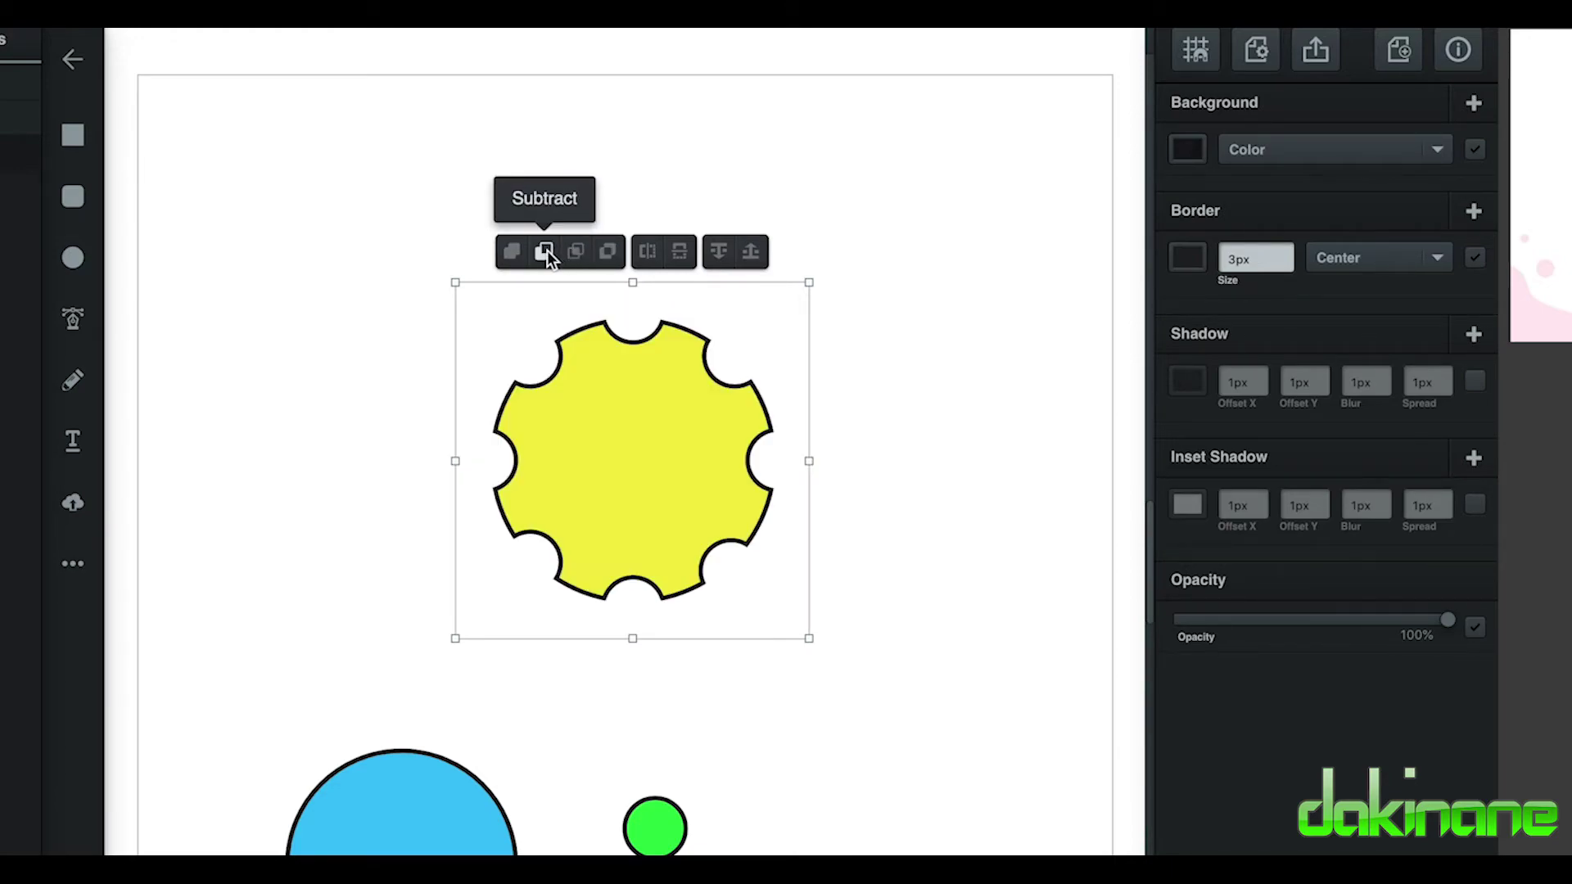
pyautogui.click(522, 252)
pyautogui.click(544, 251)
pyautogui.click(920, 508)
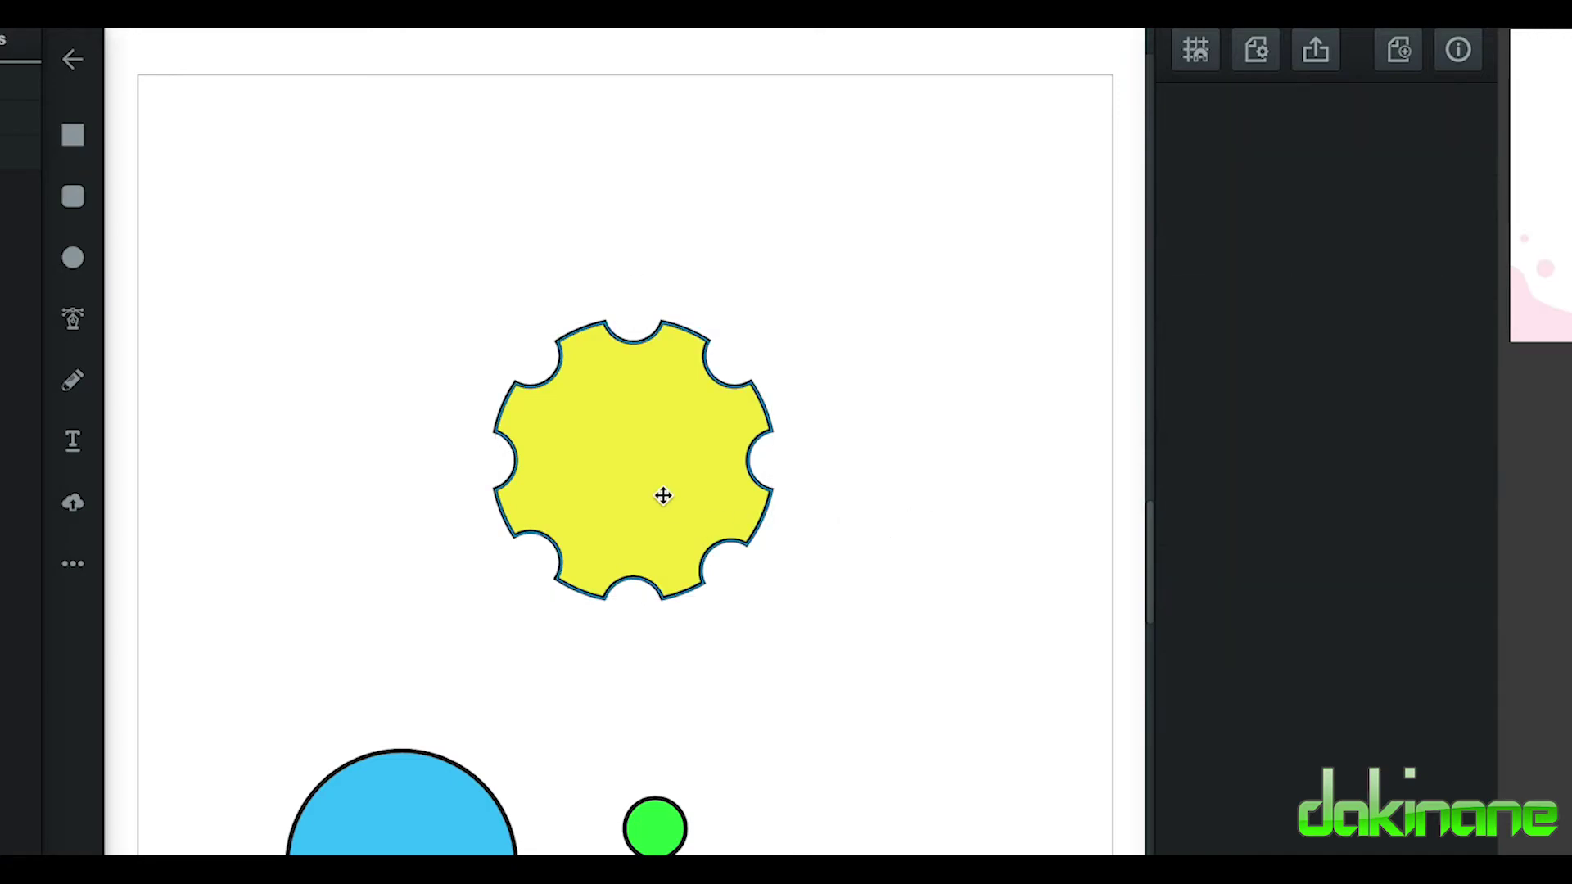
pyautogui.moveTo(663, 495)
pyautogui.mouseDown()
pyautogui.moveTo(859, 526)
pyautogui.moveTo(660, 348)
pyautogui.moveTo(660, 508)
pyautogui.moveTo(664, 490)
pyautogui.mouseUp()
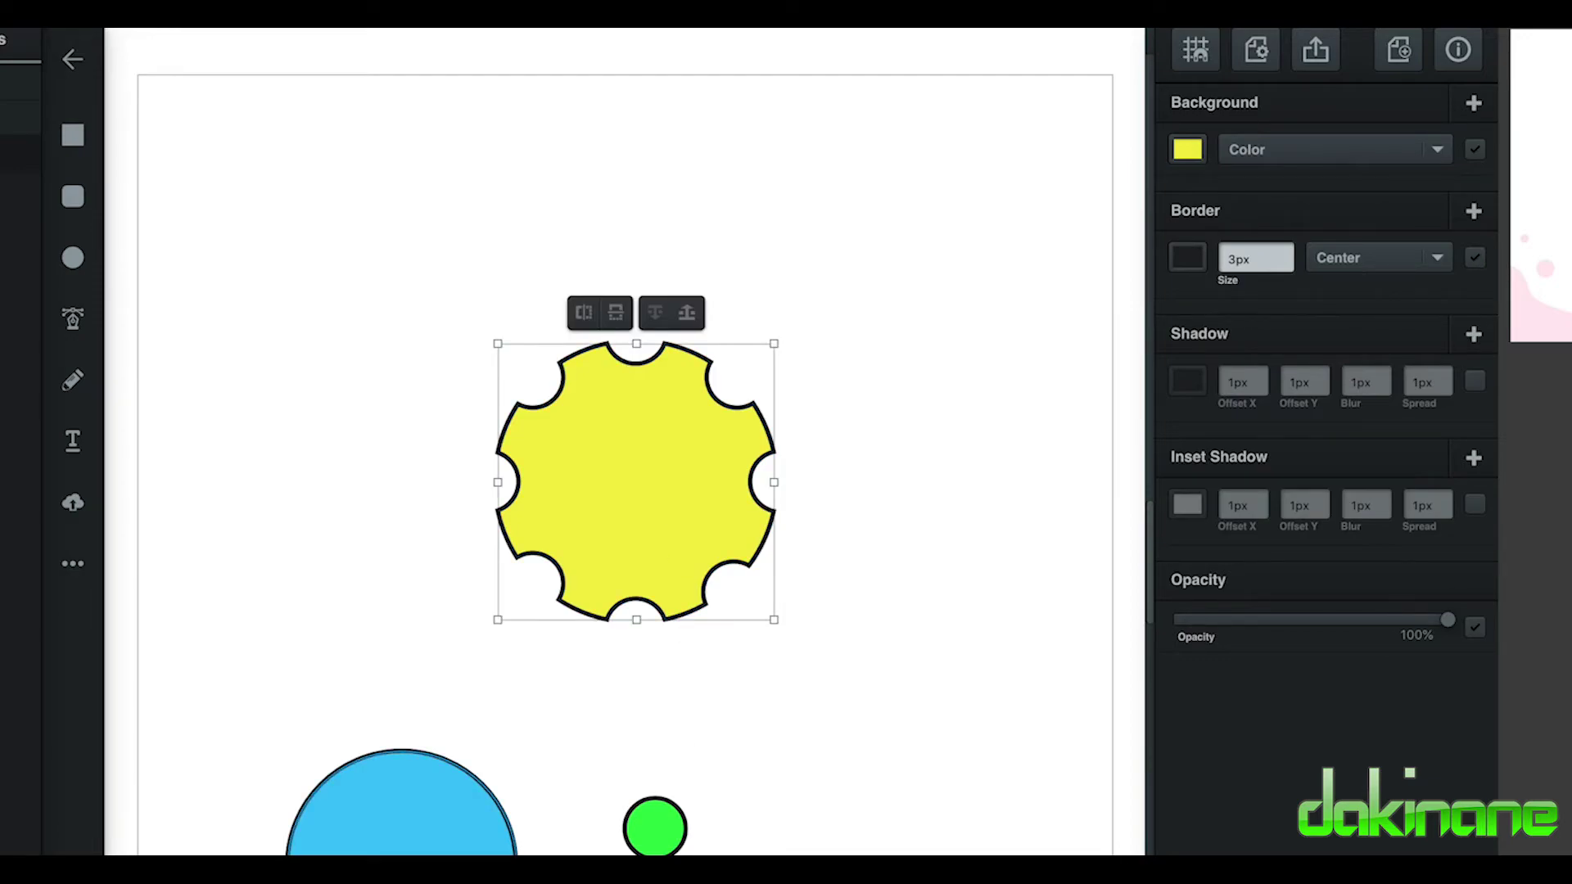
# Step: Place the blue circle over the gear and align both shapes' centres horizontally
pyautogui.moveTo(453, 842); pyautogui.dragTo(649, 509)
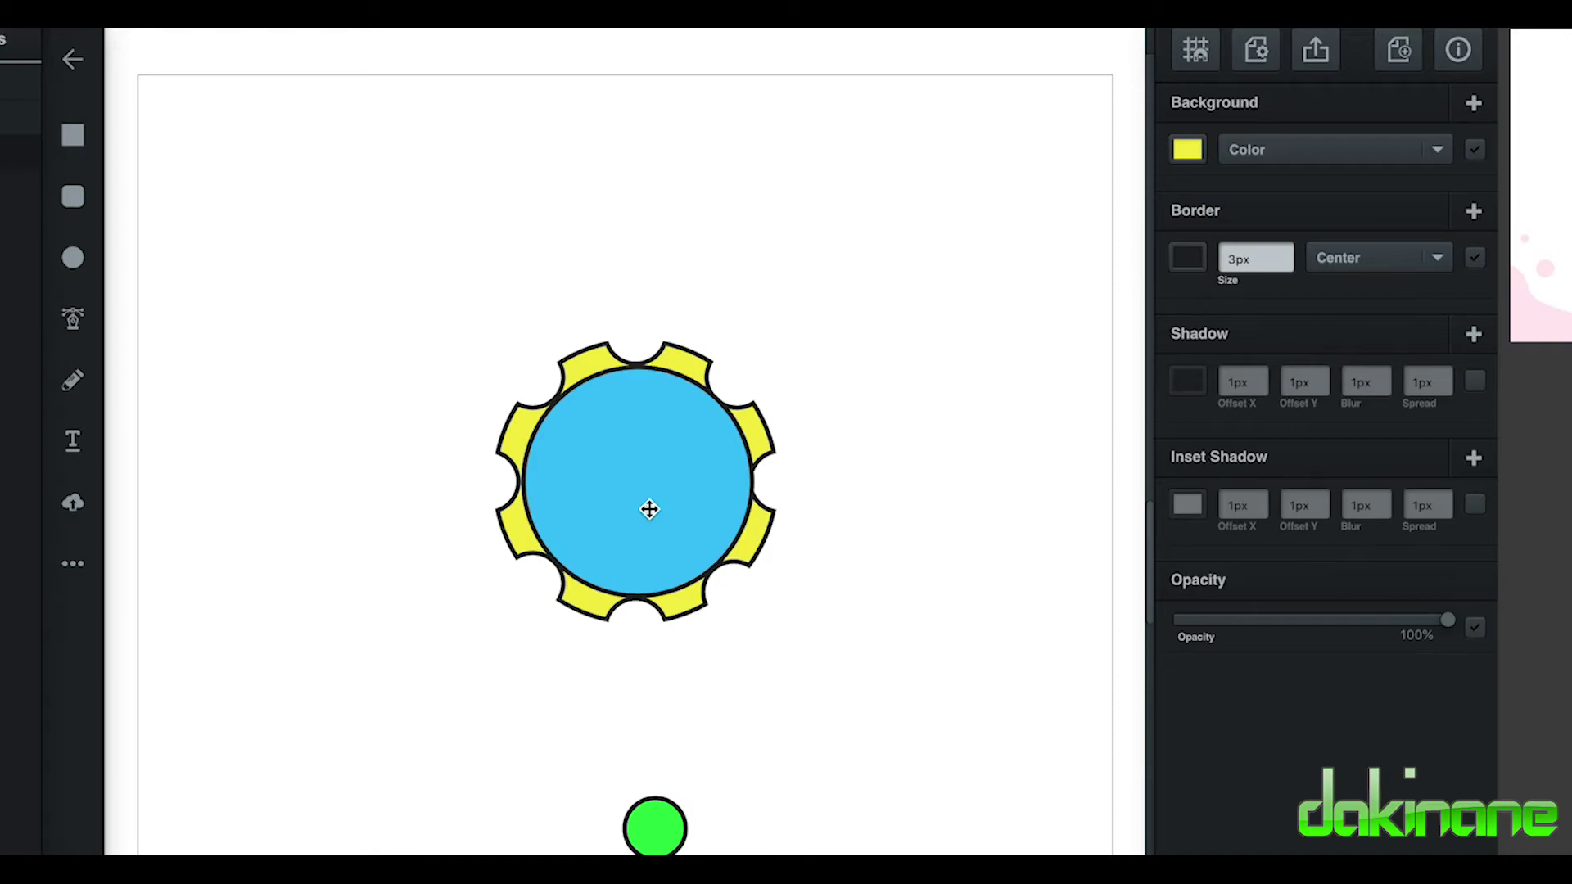
pyautogui.click(934, 560)
pyautogui.moveTo(439, 275); pyautogui.dragTo(935, 719)
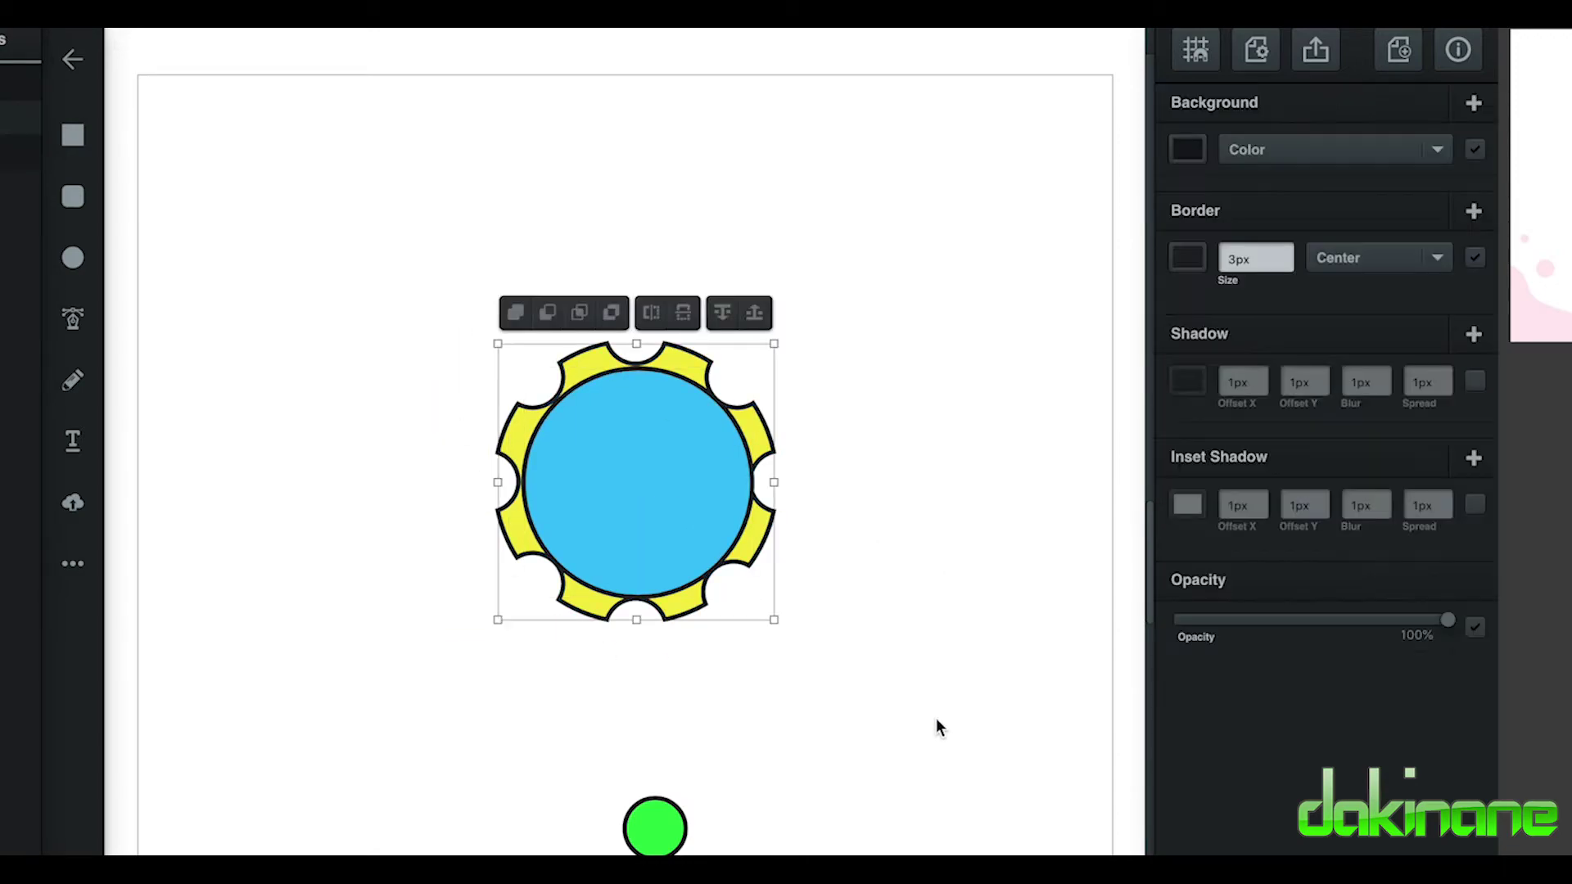
pyautogui.rightClick(650, 476)
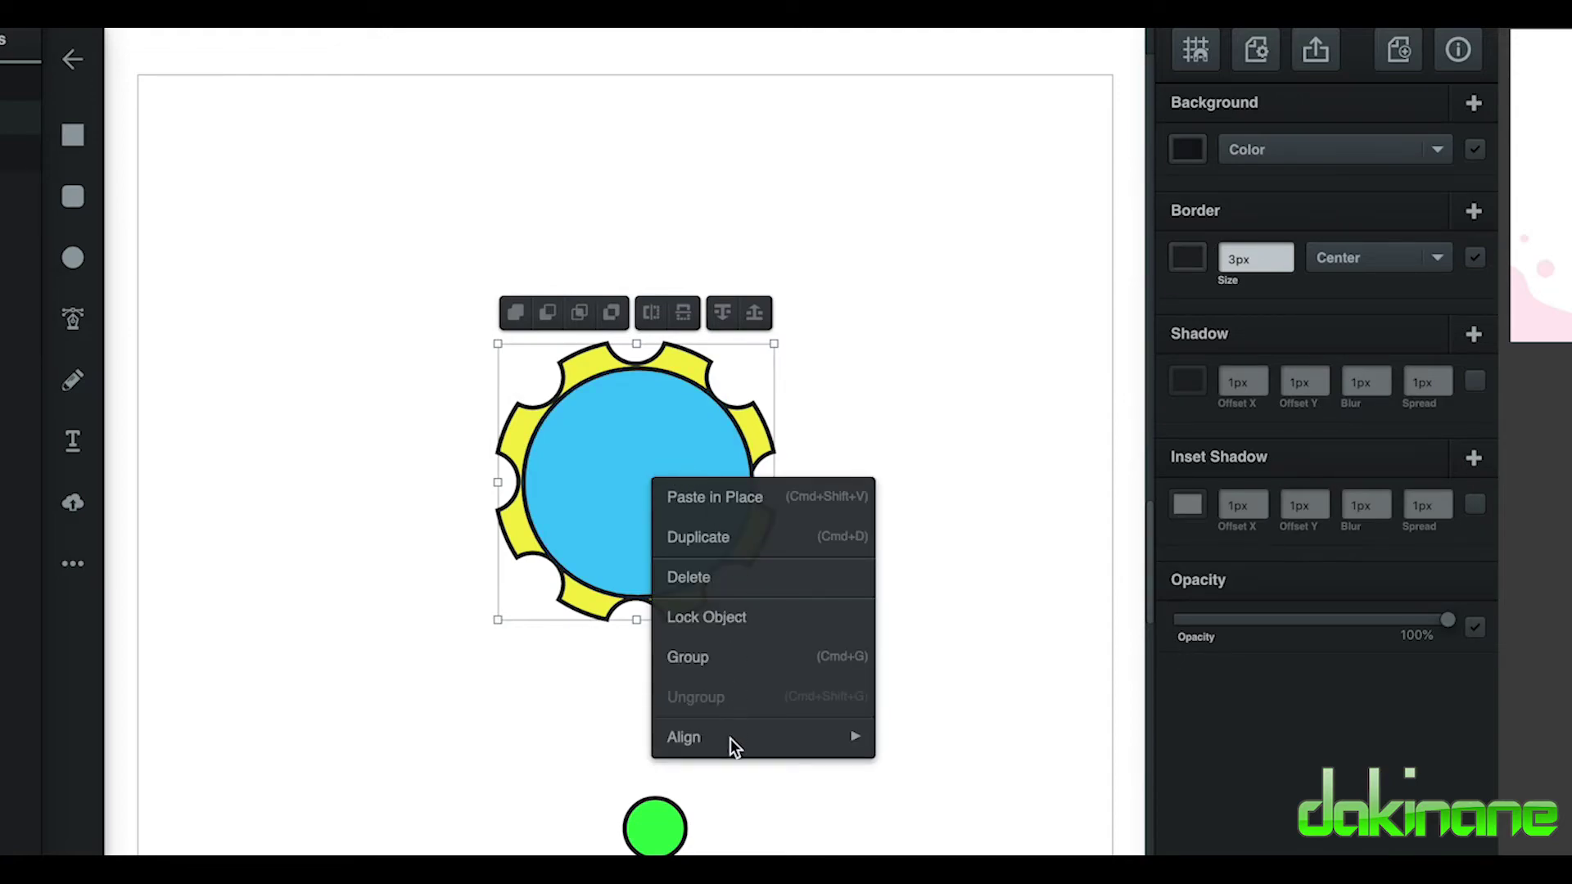
pyautogui.moveTo(730, 746)
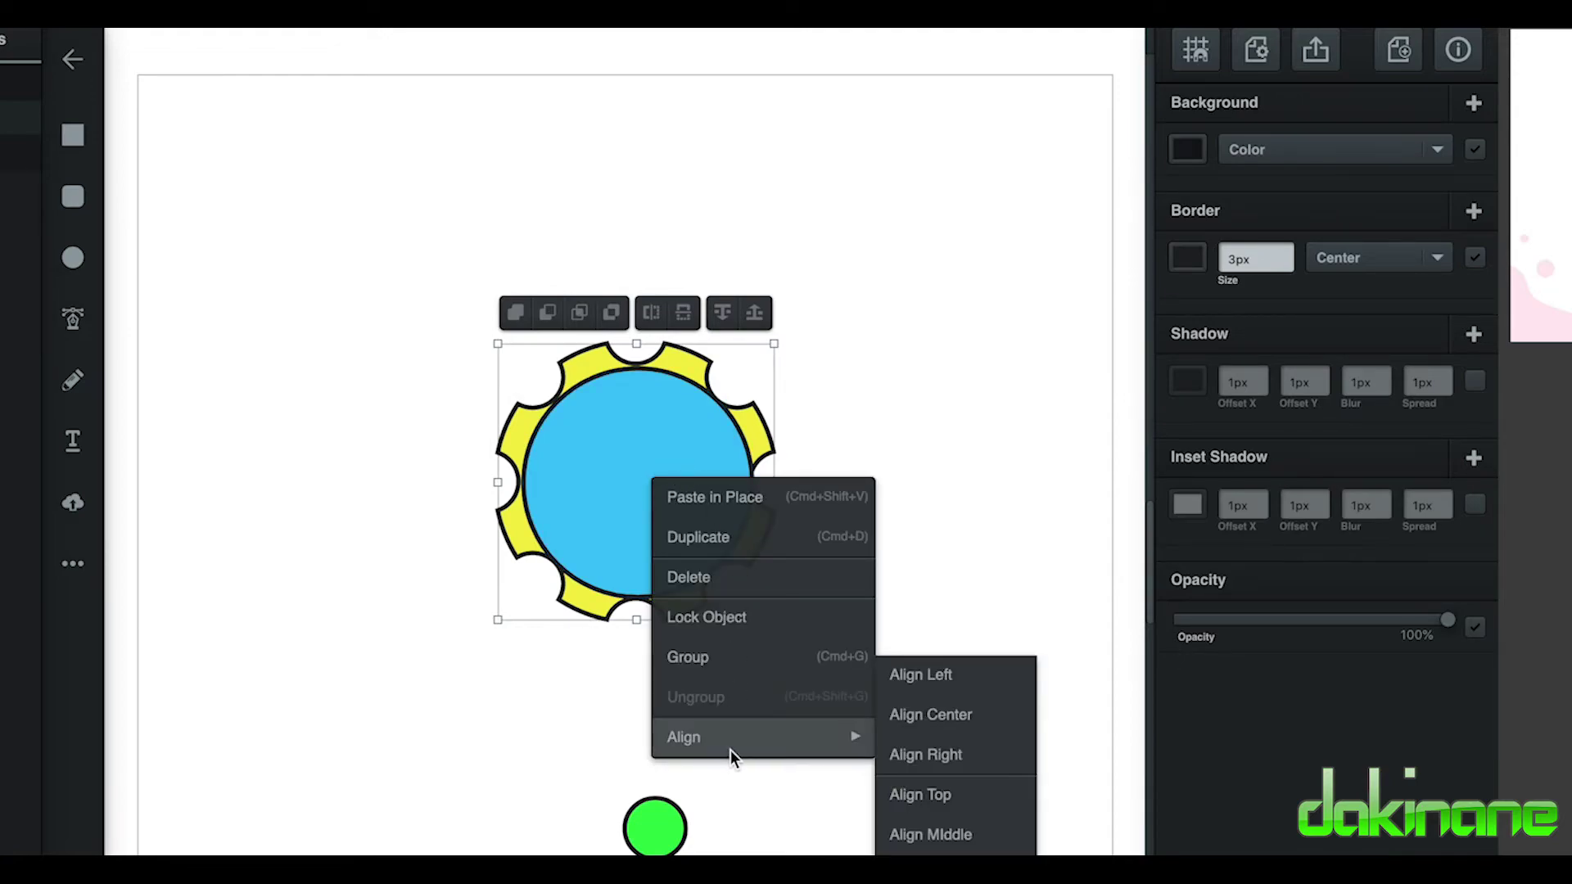
pyautogui.click(925, 725)
# Step: Align the blue circle to the cog's vertical middle and move the green circle onto the centre
pyautogui.rightClick(647, 480)
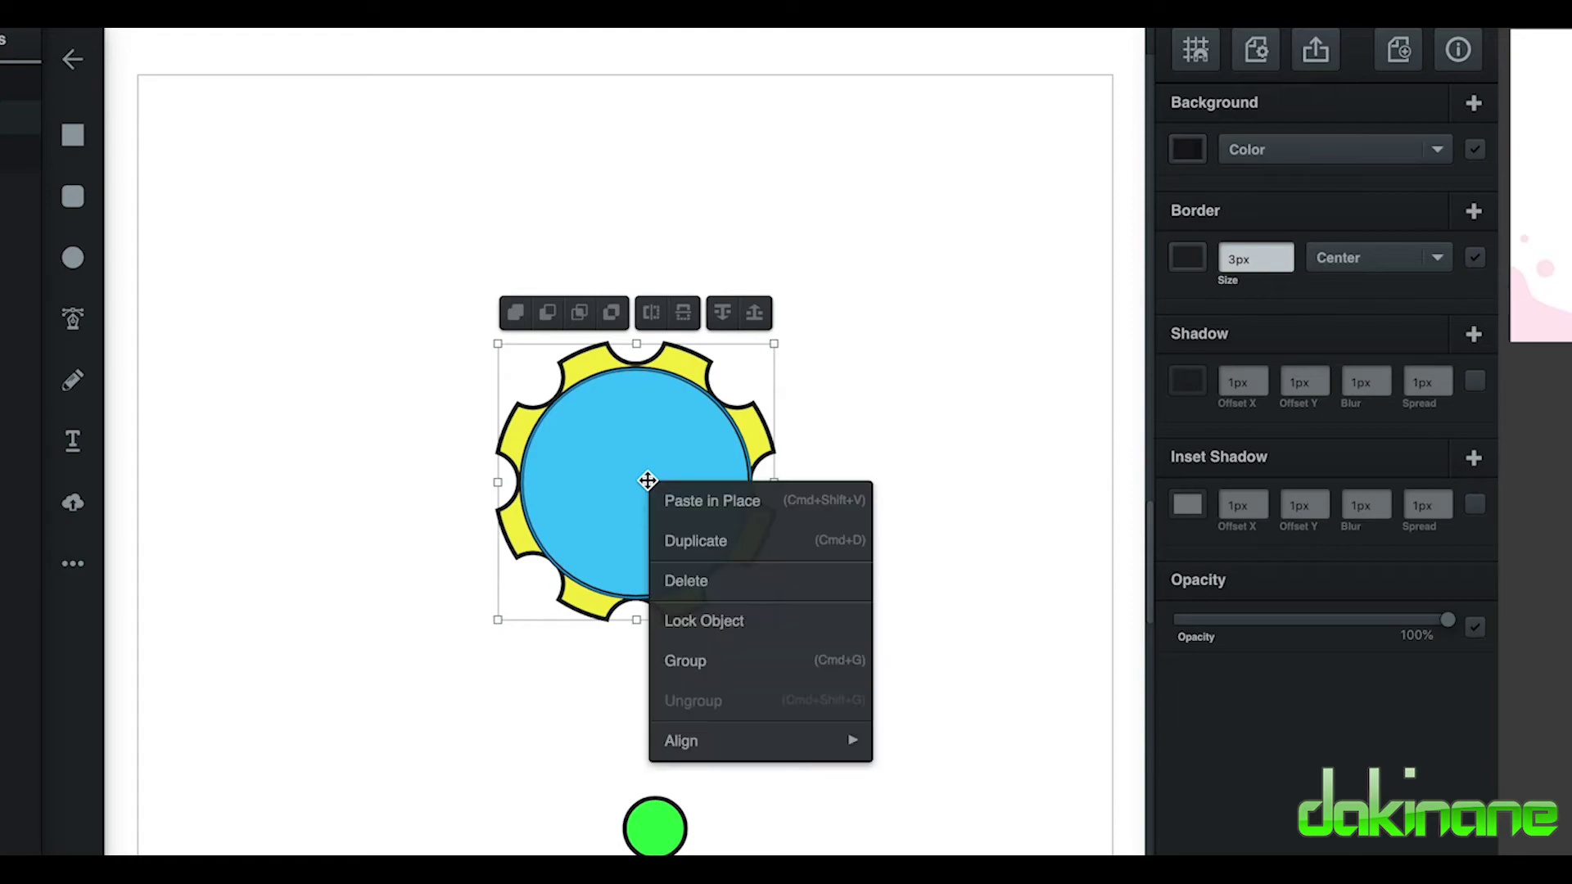
pyautogui.moveTo(691, 747)
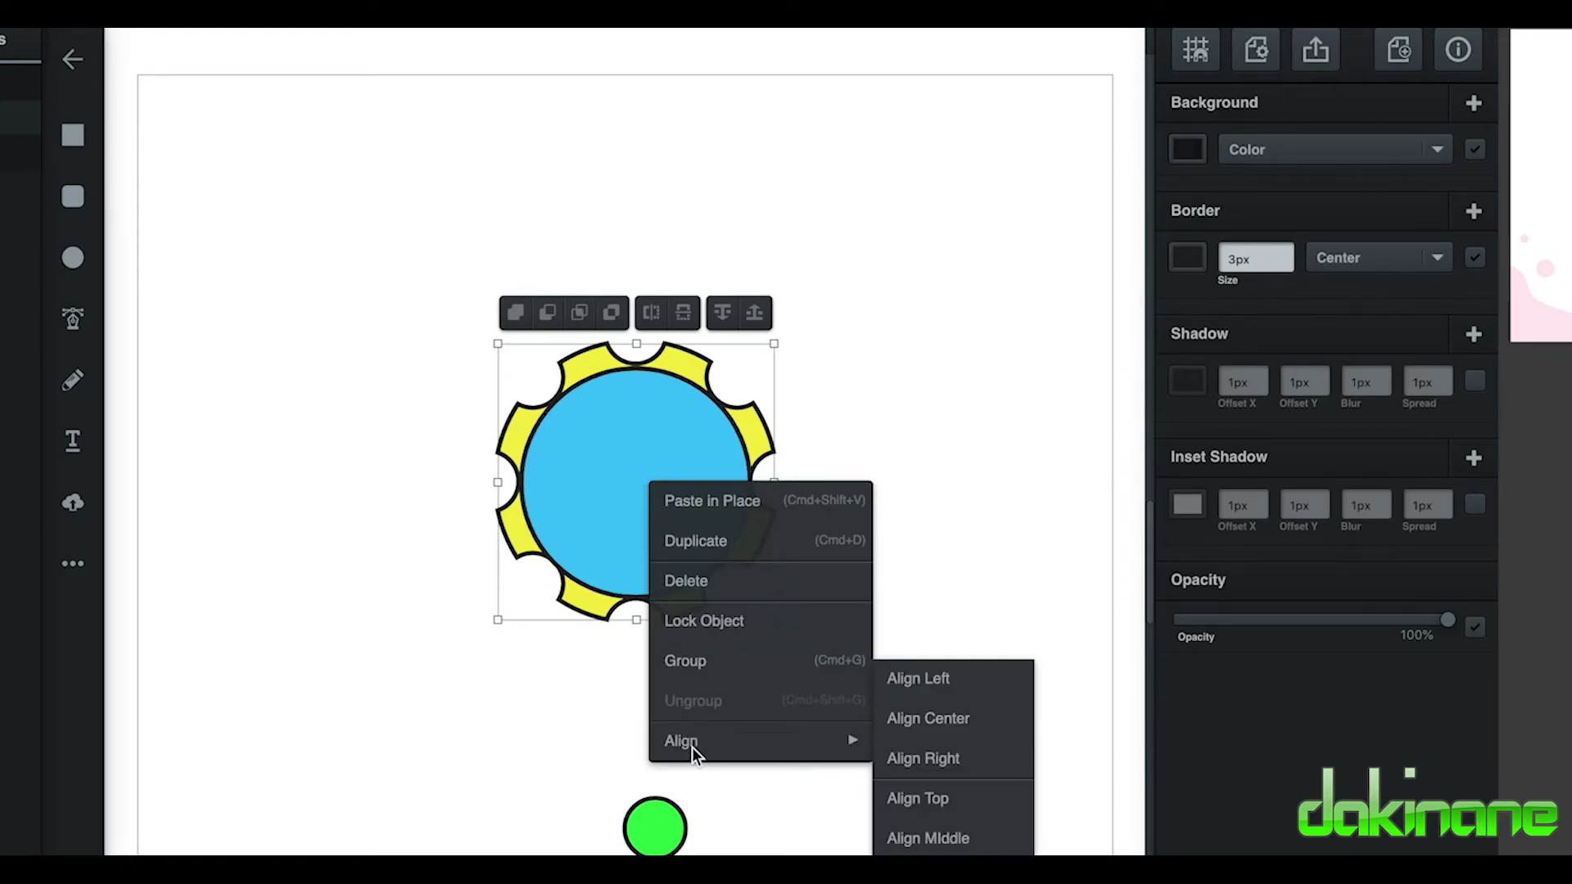
pyautogui.click(956, 842)
pyautogui.click(961, 785)
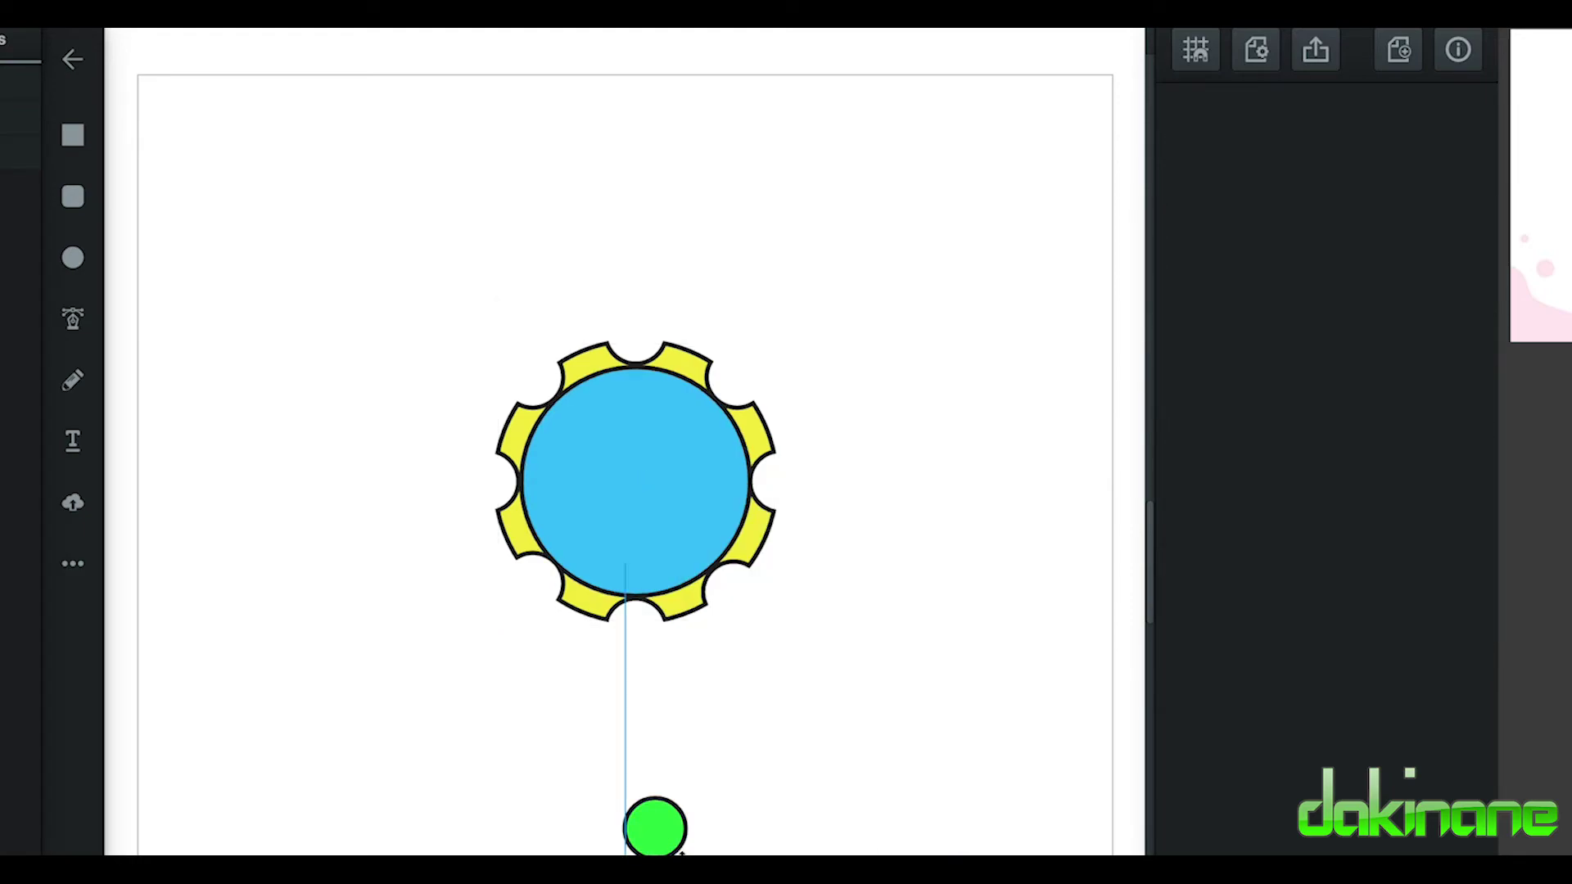
pyautogui.moveTo(681, 853); pyautogui.dragTo(642, 487)
# Step: Send the green circle to the front and centre it horizontally on the cog with Align Center
pyautogui.click(841, 451)
pyautogui.moveTo(421, 253); pyautogui.dragTo(846, 720)
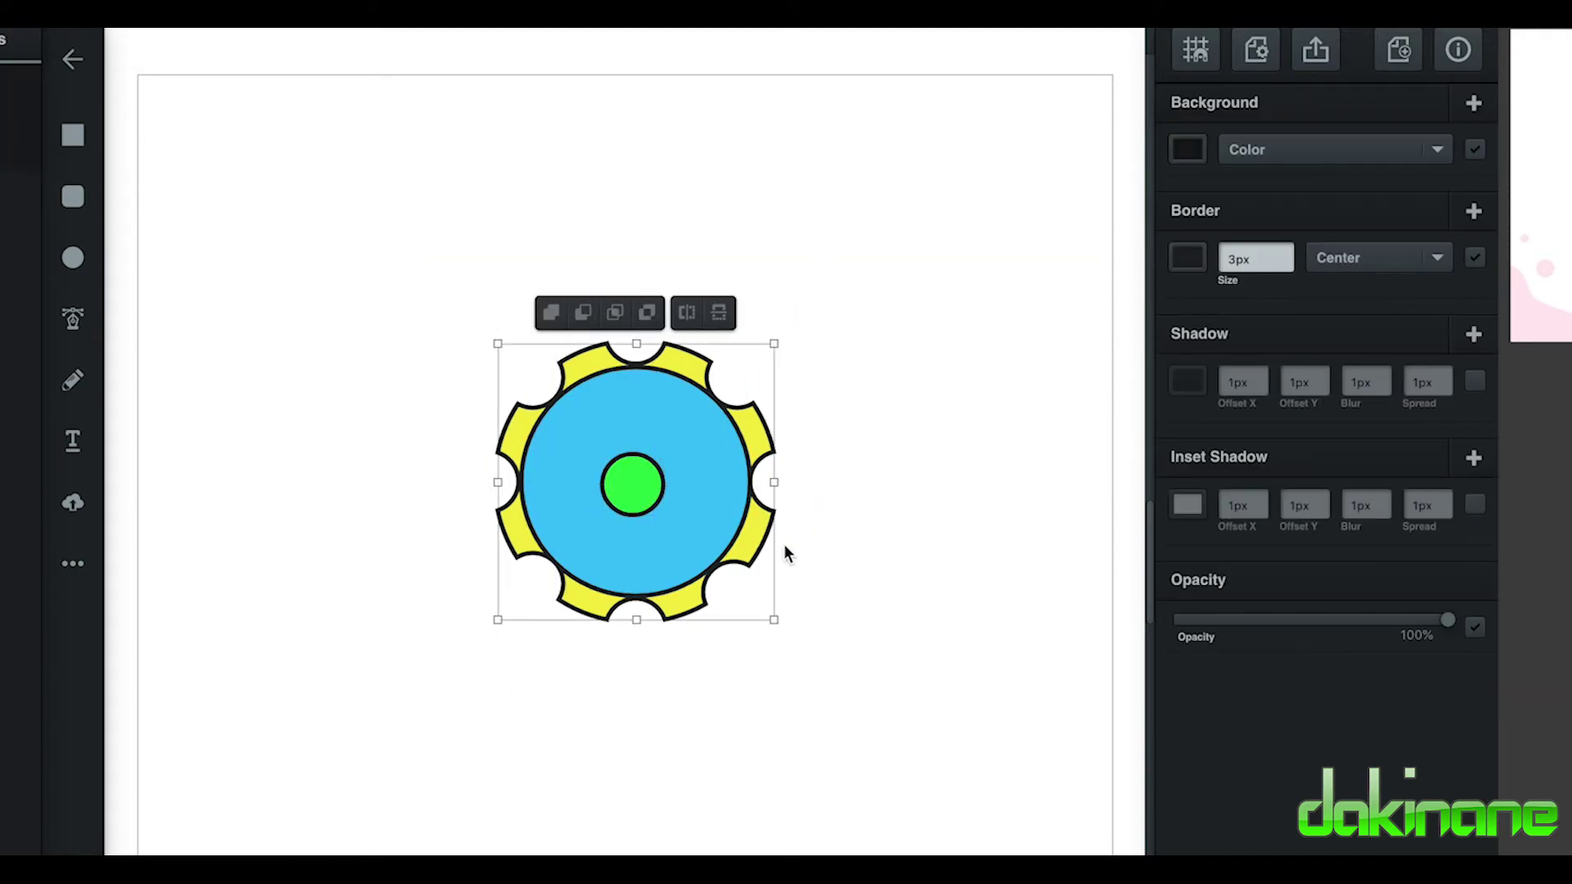
pyautogui.rightClick(678, 437)
pyautogui.moveTo(710, 694)
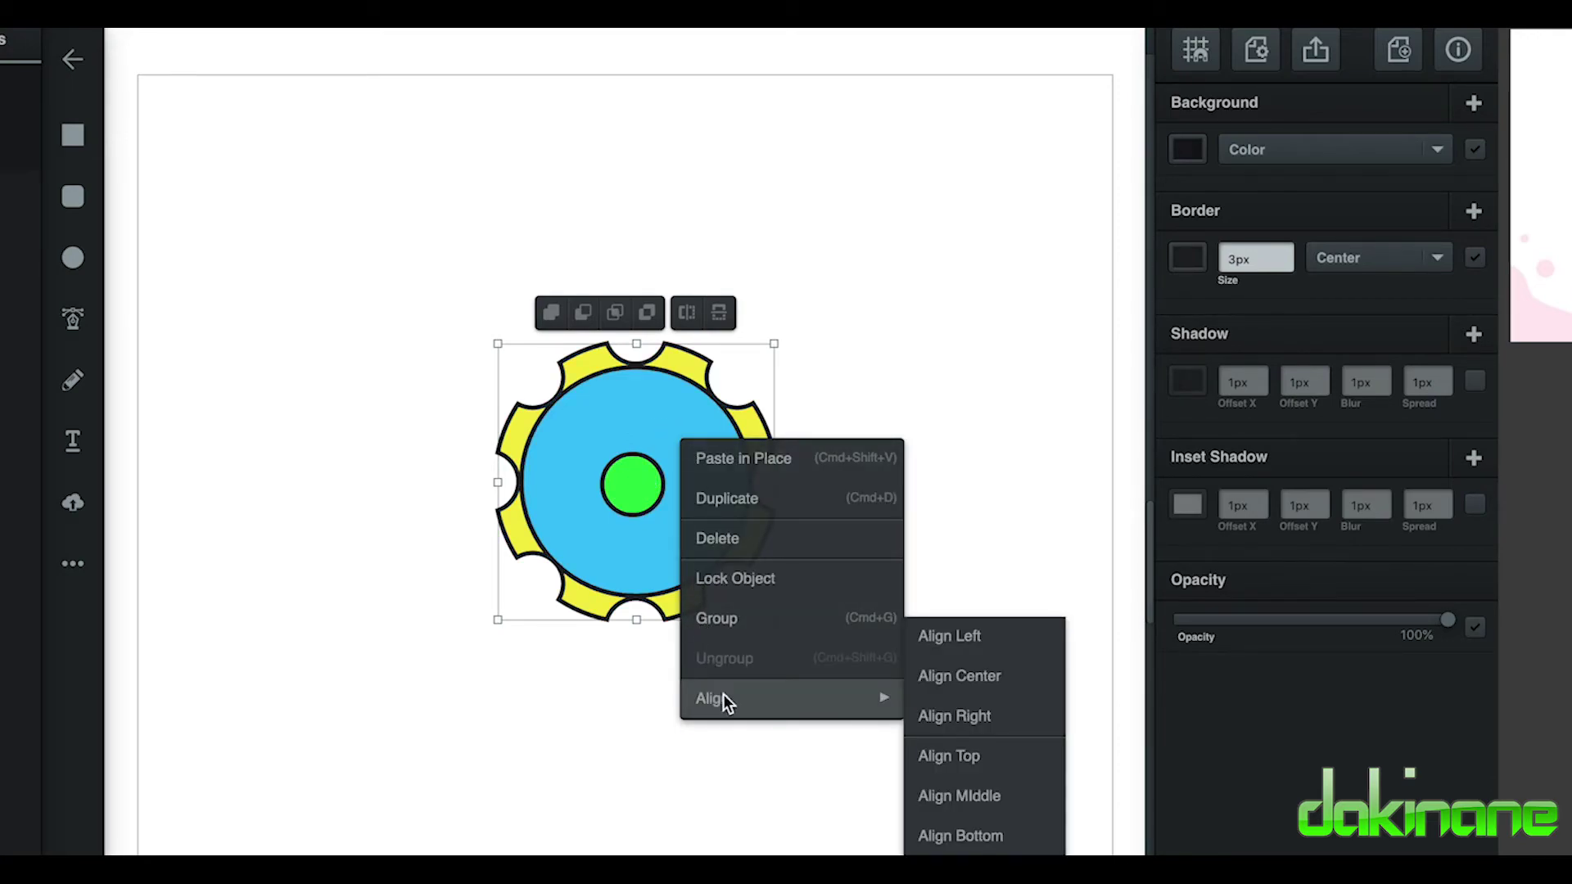
pyautogui.click(954, 676)
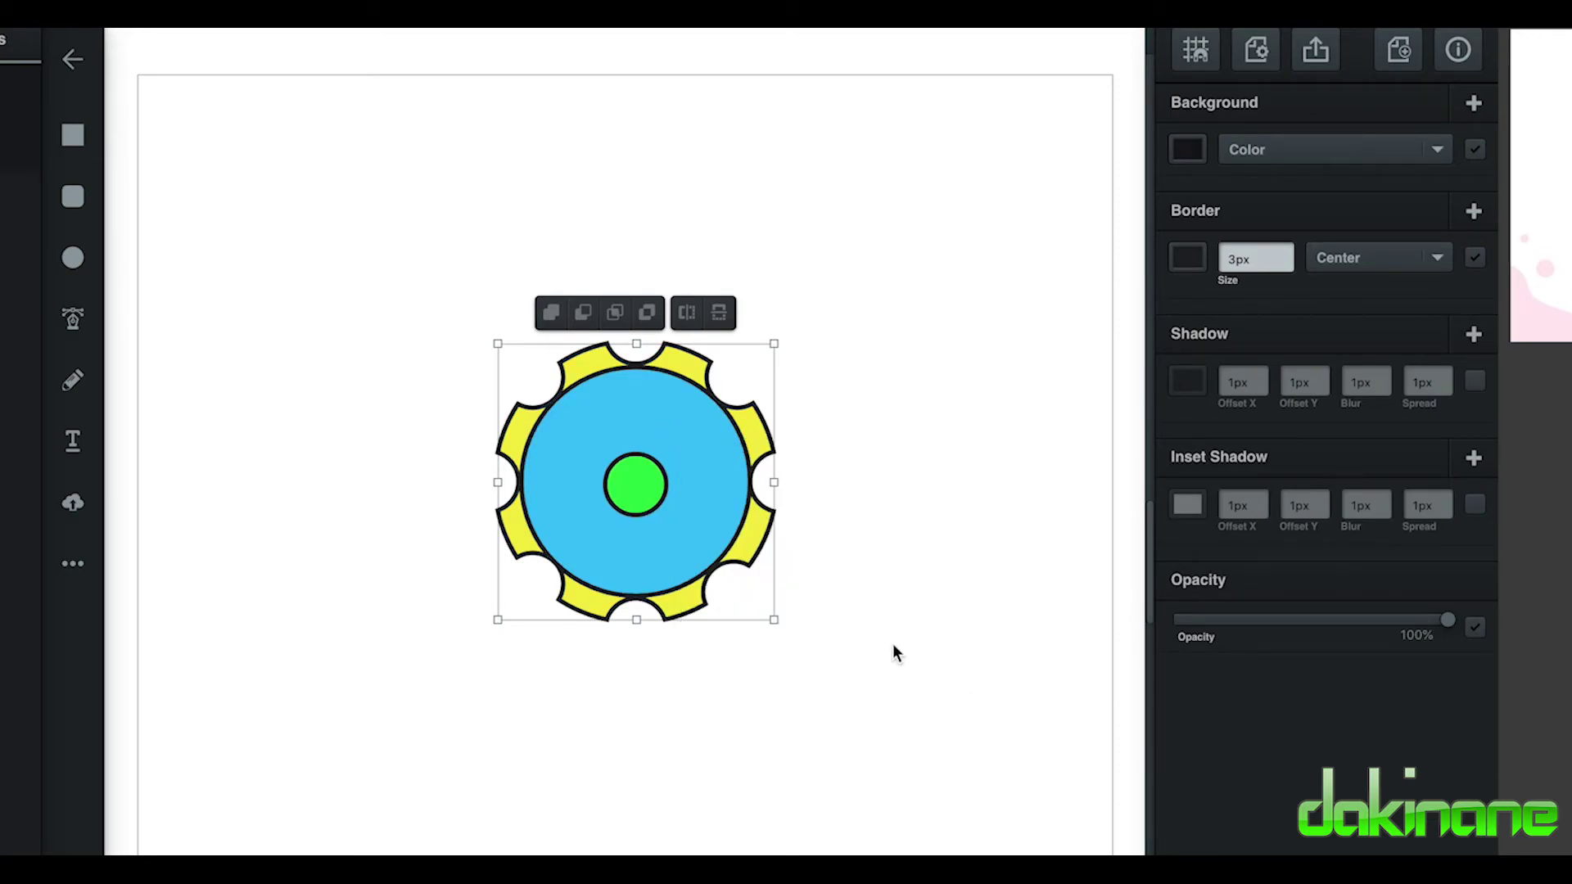
# Step: Centre the green circle vertically with Align Middle, then reselect all the cog pieces
pyautogui.rightClick(695, 480)
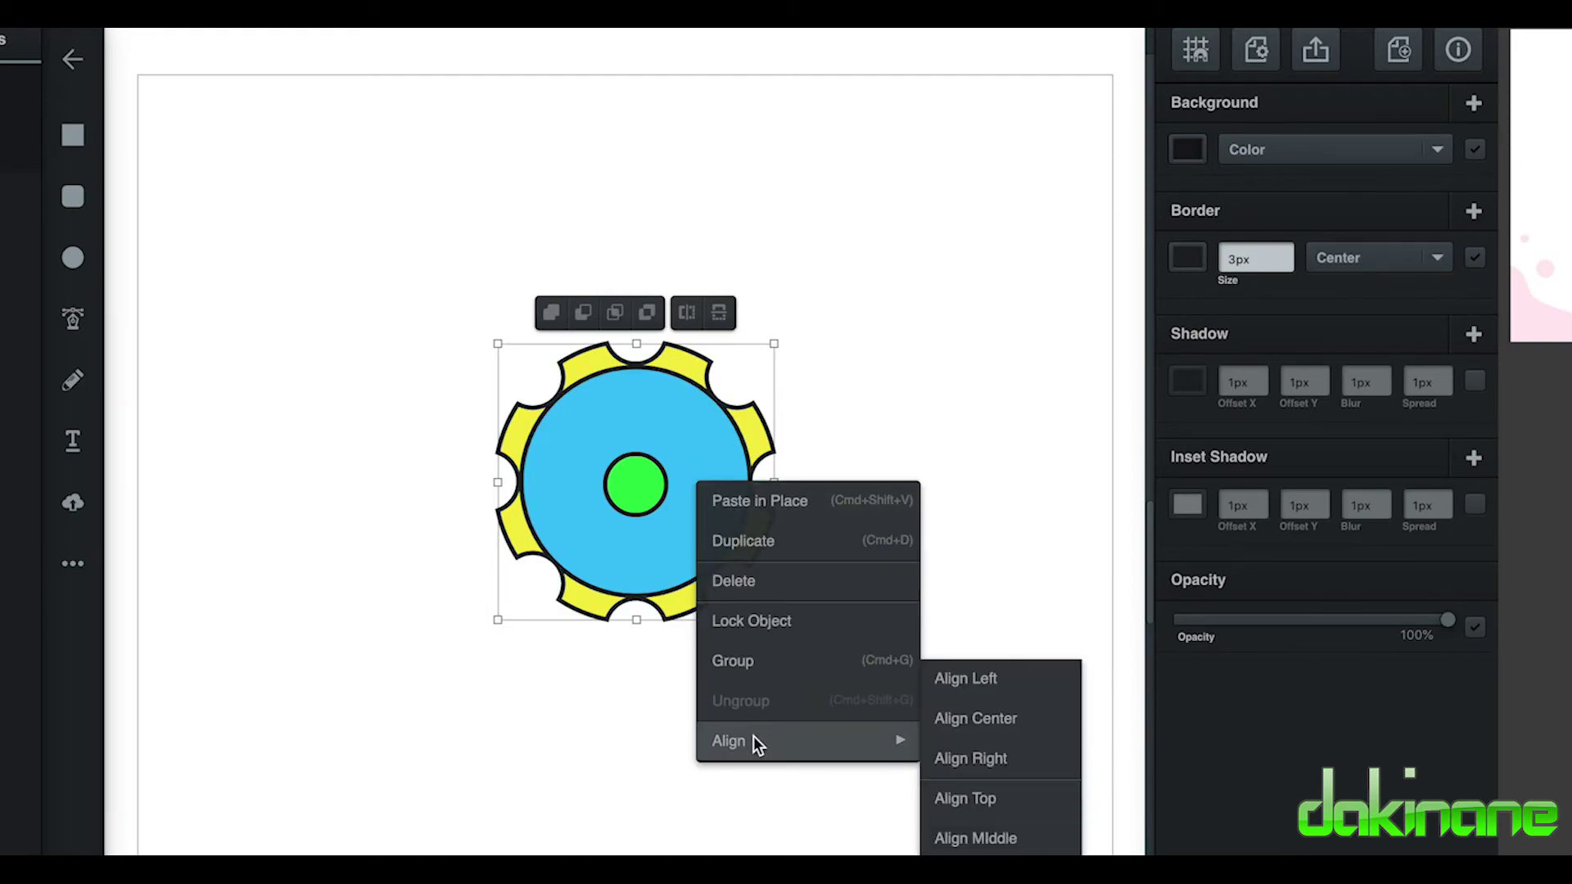
pyautogui.moveTo(855, 750)
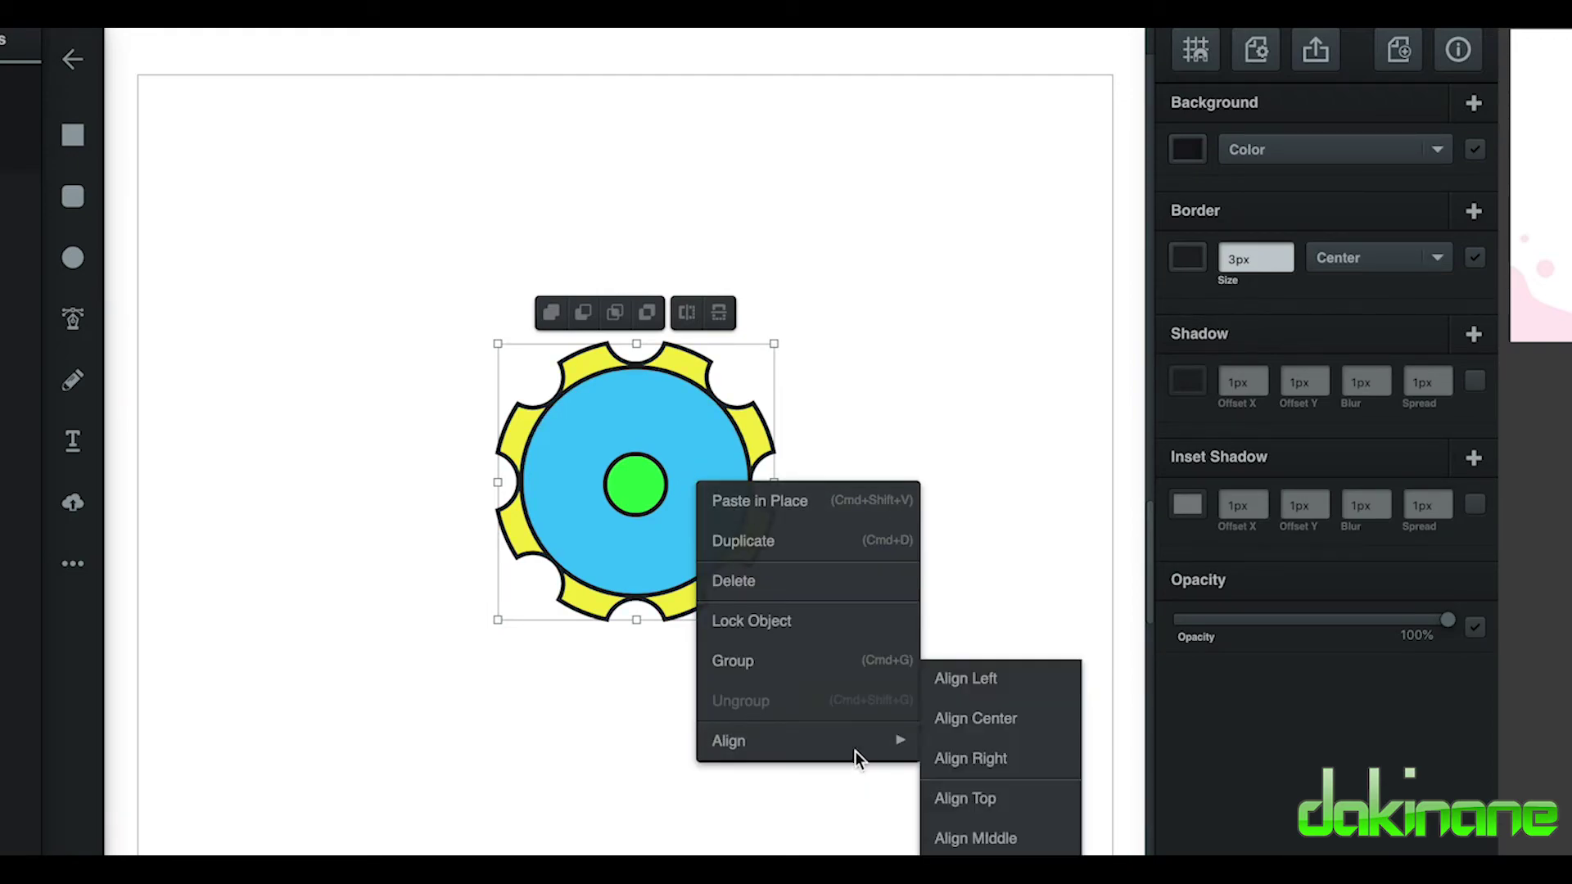
pyautogui.click(966, 834)
pyautogui.click(967, 817)
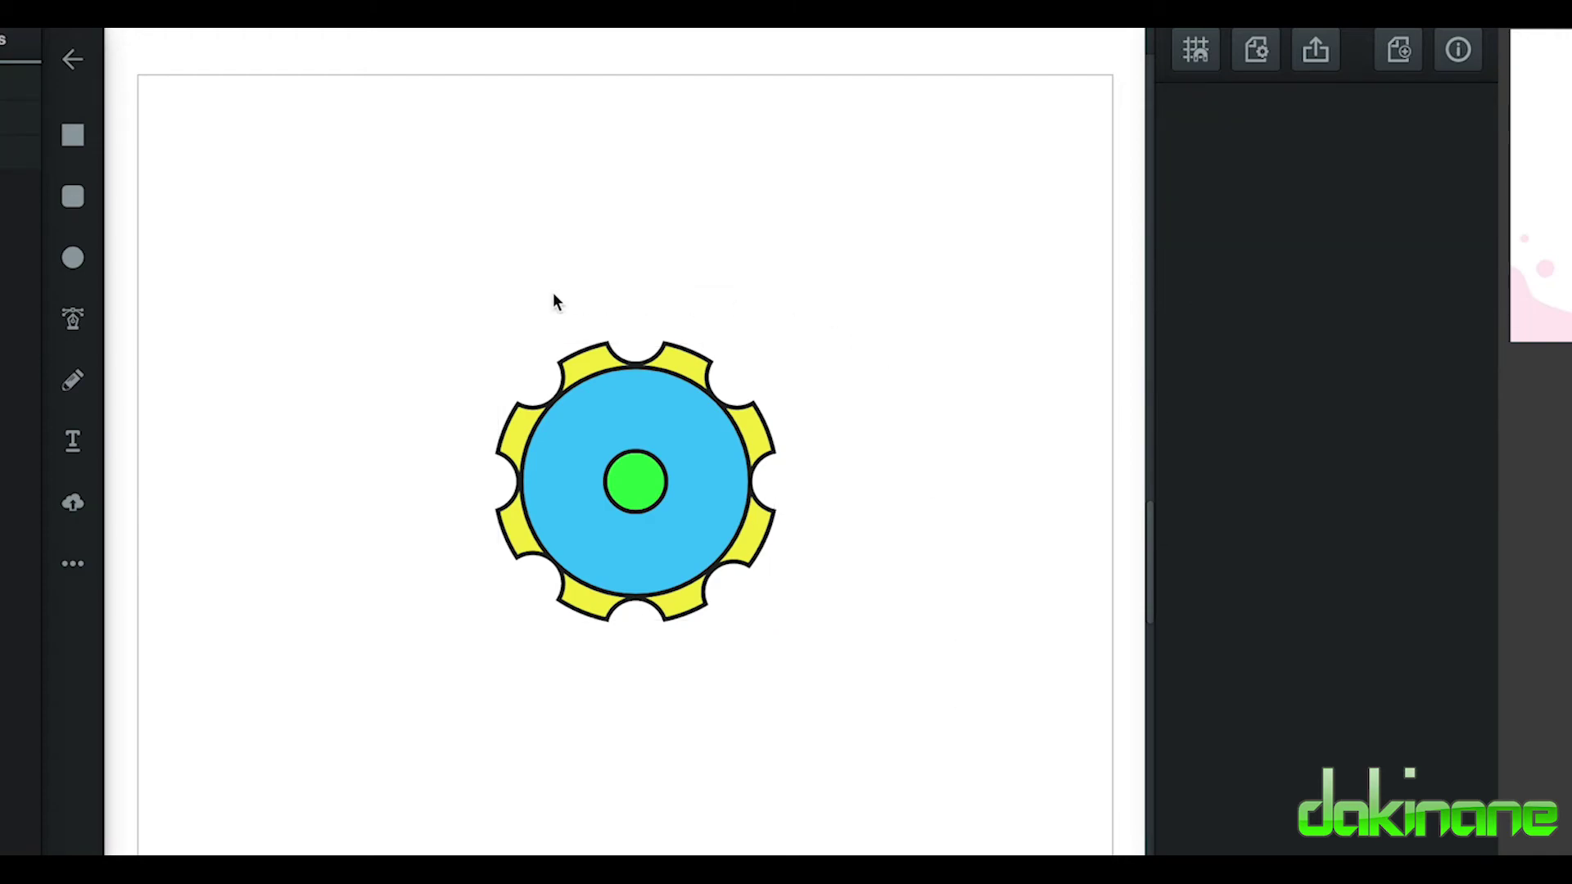
pyautogui.moveTo(424, 286); pyautogui.dragTo(911, 735)
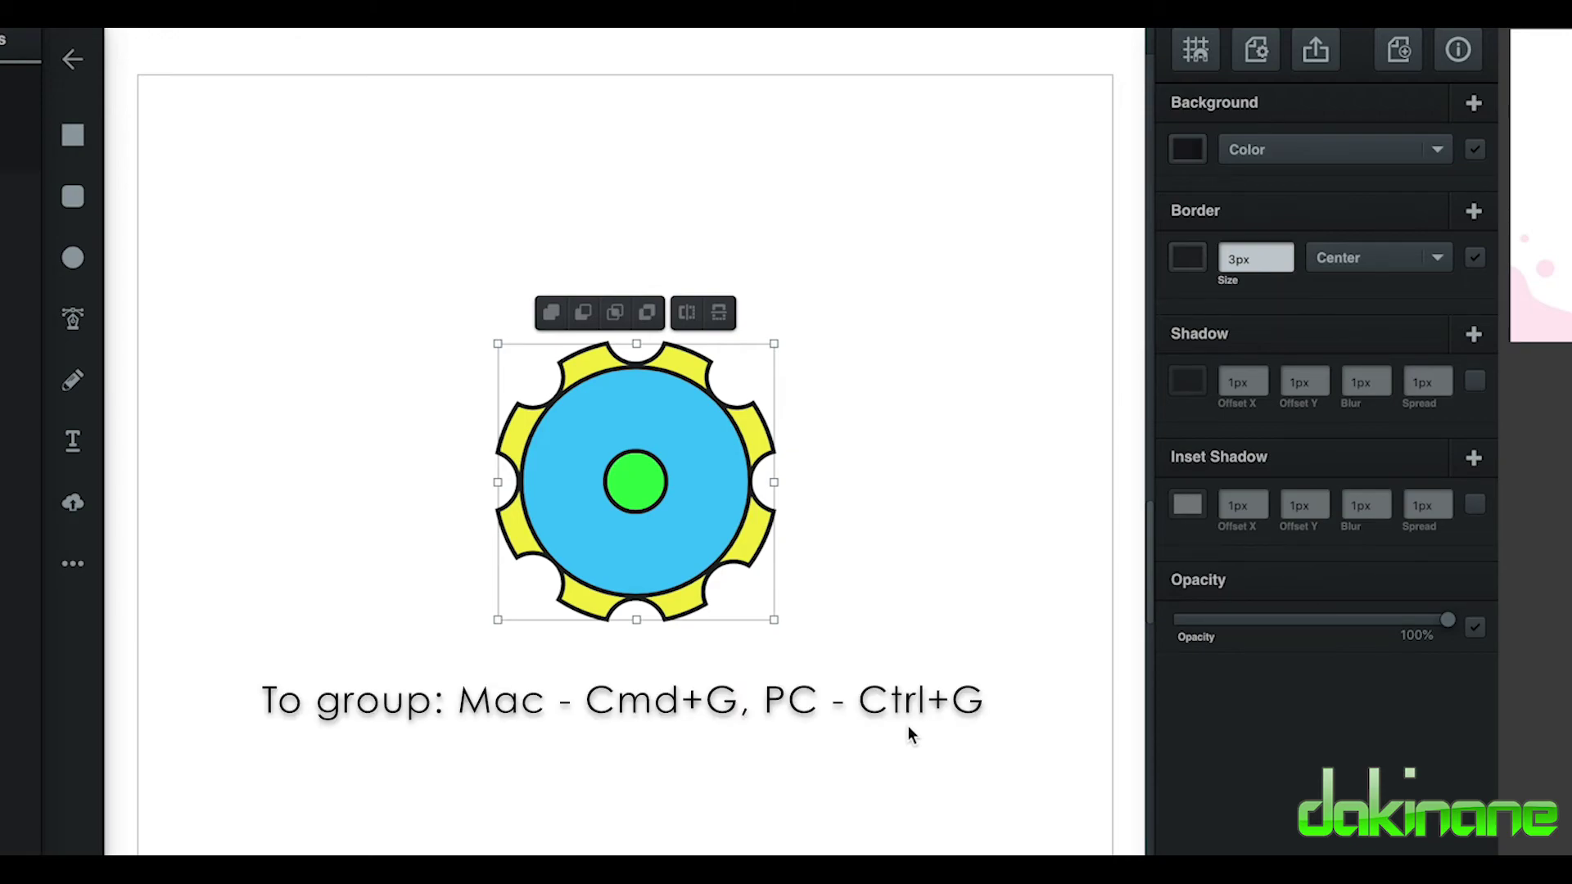
# Step: Group the cog pieces, move the cog to the upper left, and place a duplicate beside it
pyautogui.press('super+g')
pyautogui.moveTo(684, 510); pyautogui.dragTo(487, 367)
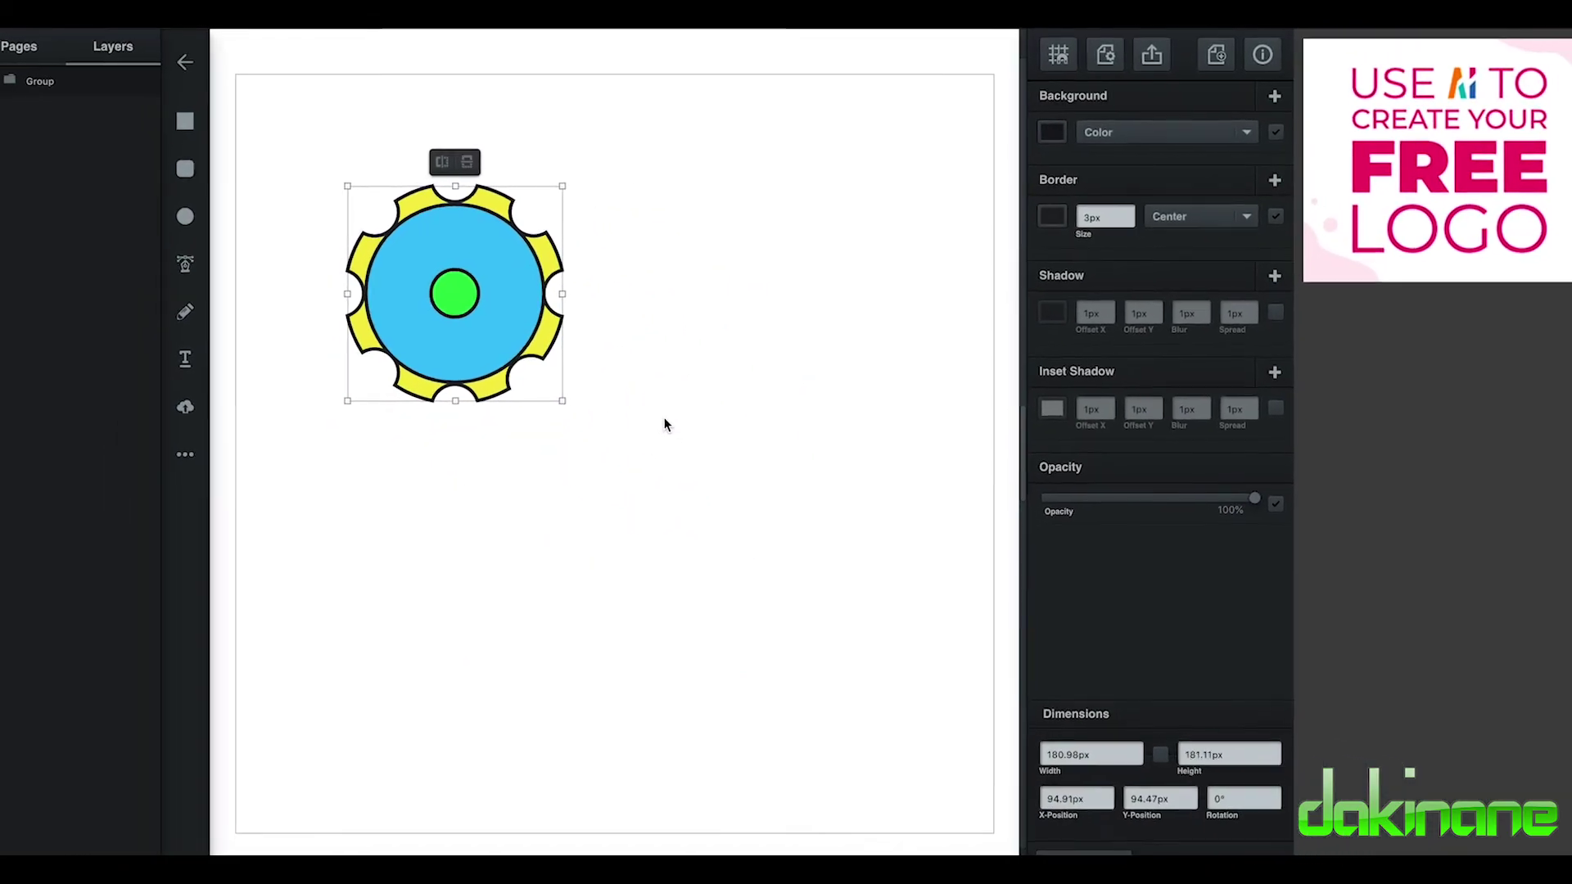
pyautogui.press('super+d')
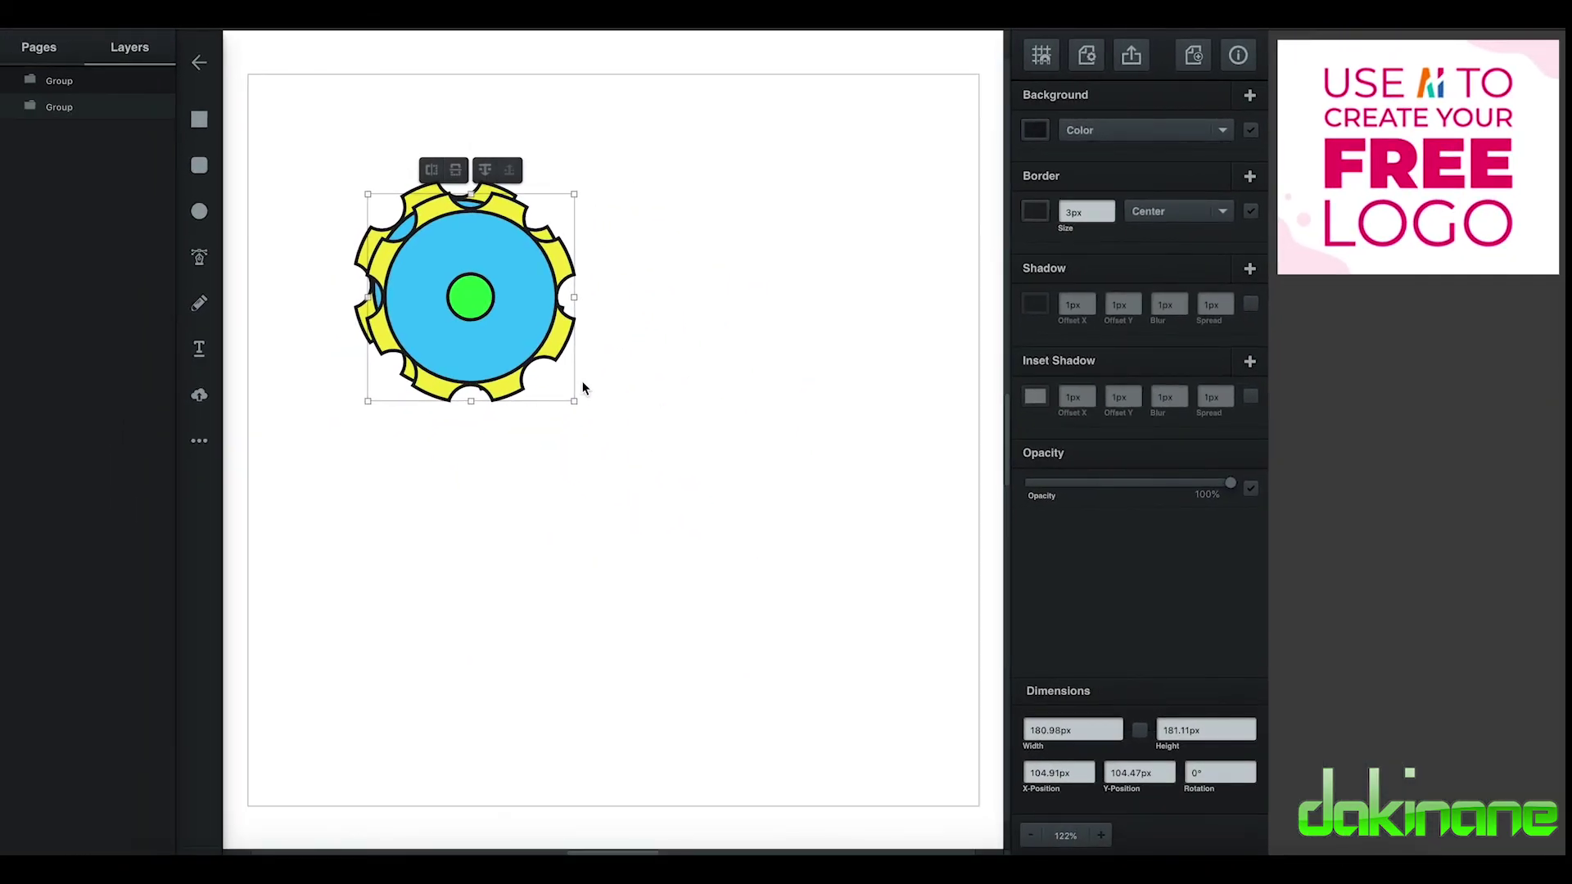
pyautogui.moveTo(506, 318); pyautogui.dragTo(727, 321)
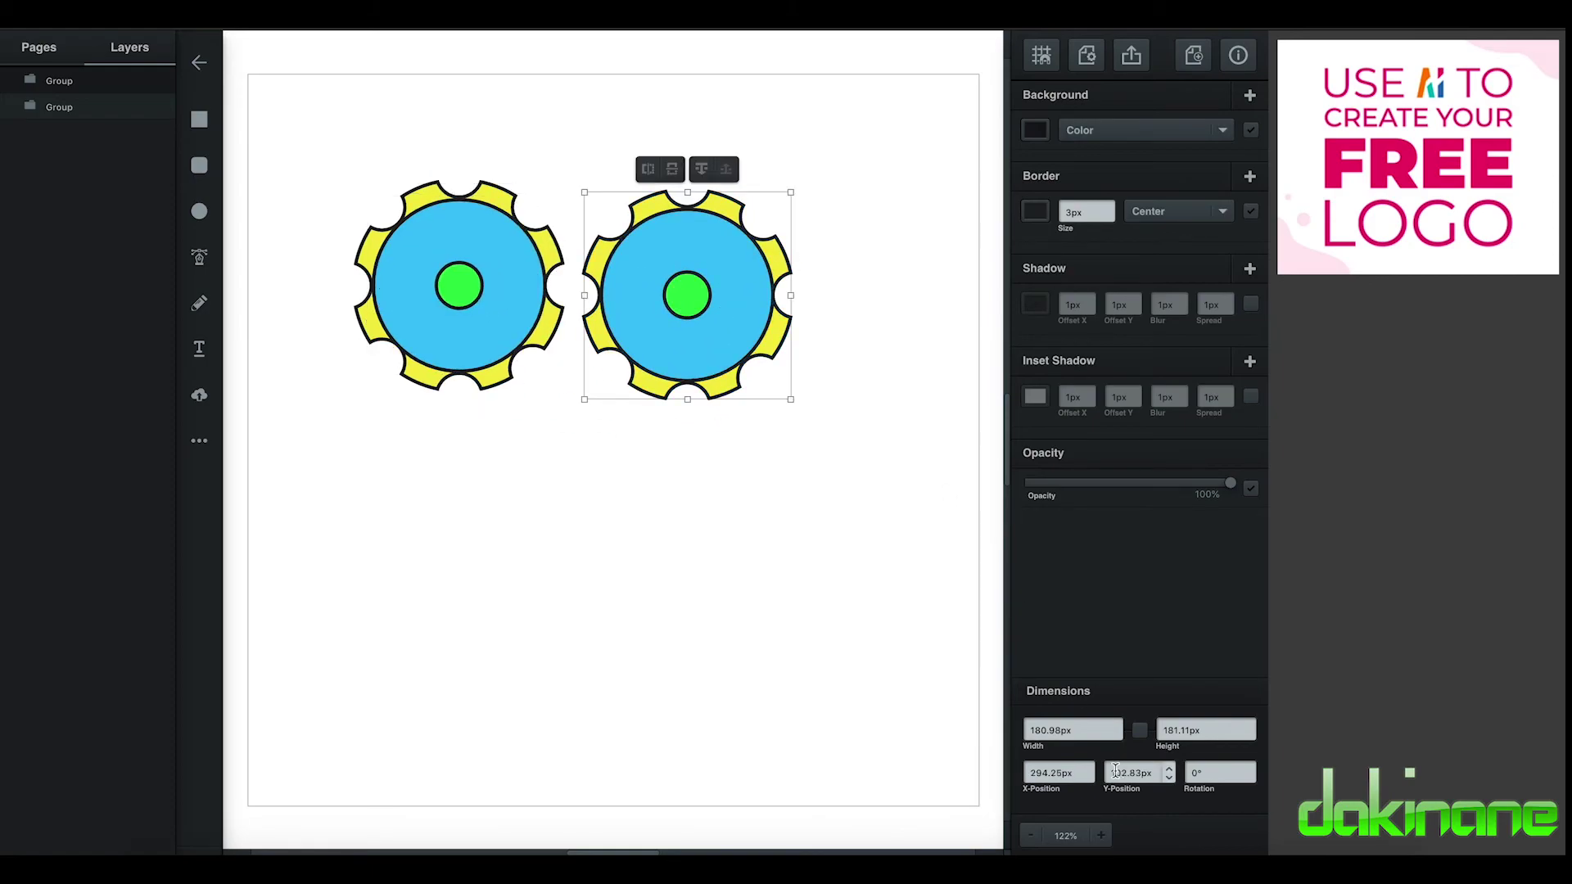
# Step: Resize the copy to 90 × 90 px and line it up beside the big cog
pyautogui.doubleClick(1082, 729)
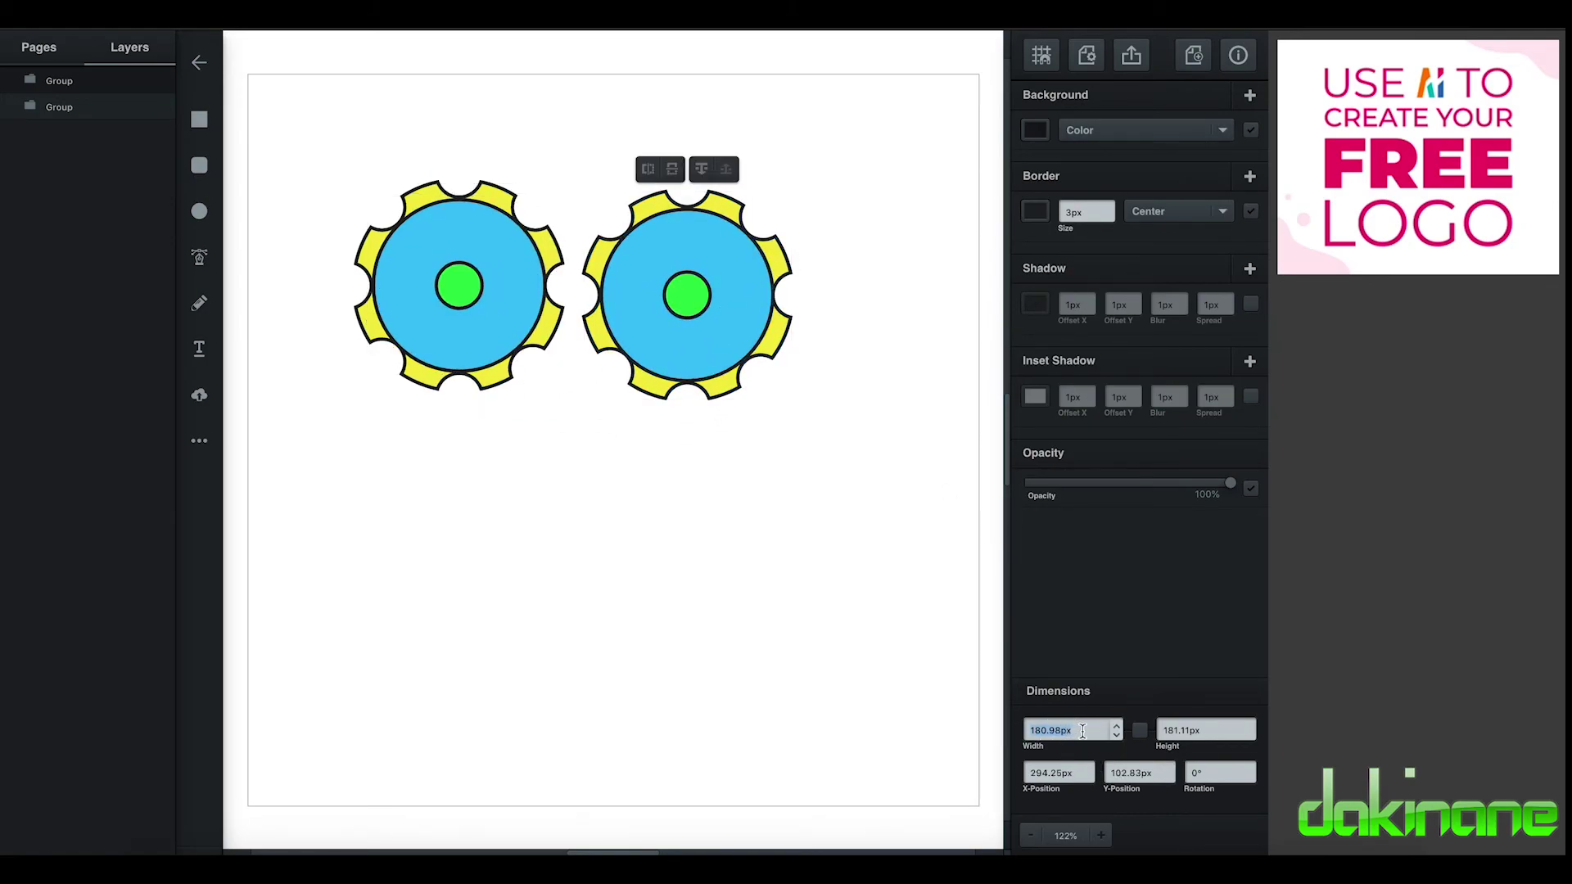
pyautogui.press('BackSpace')
pyautogui.write('90')
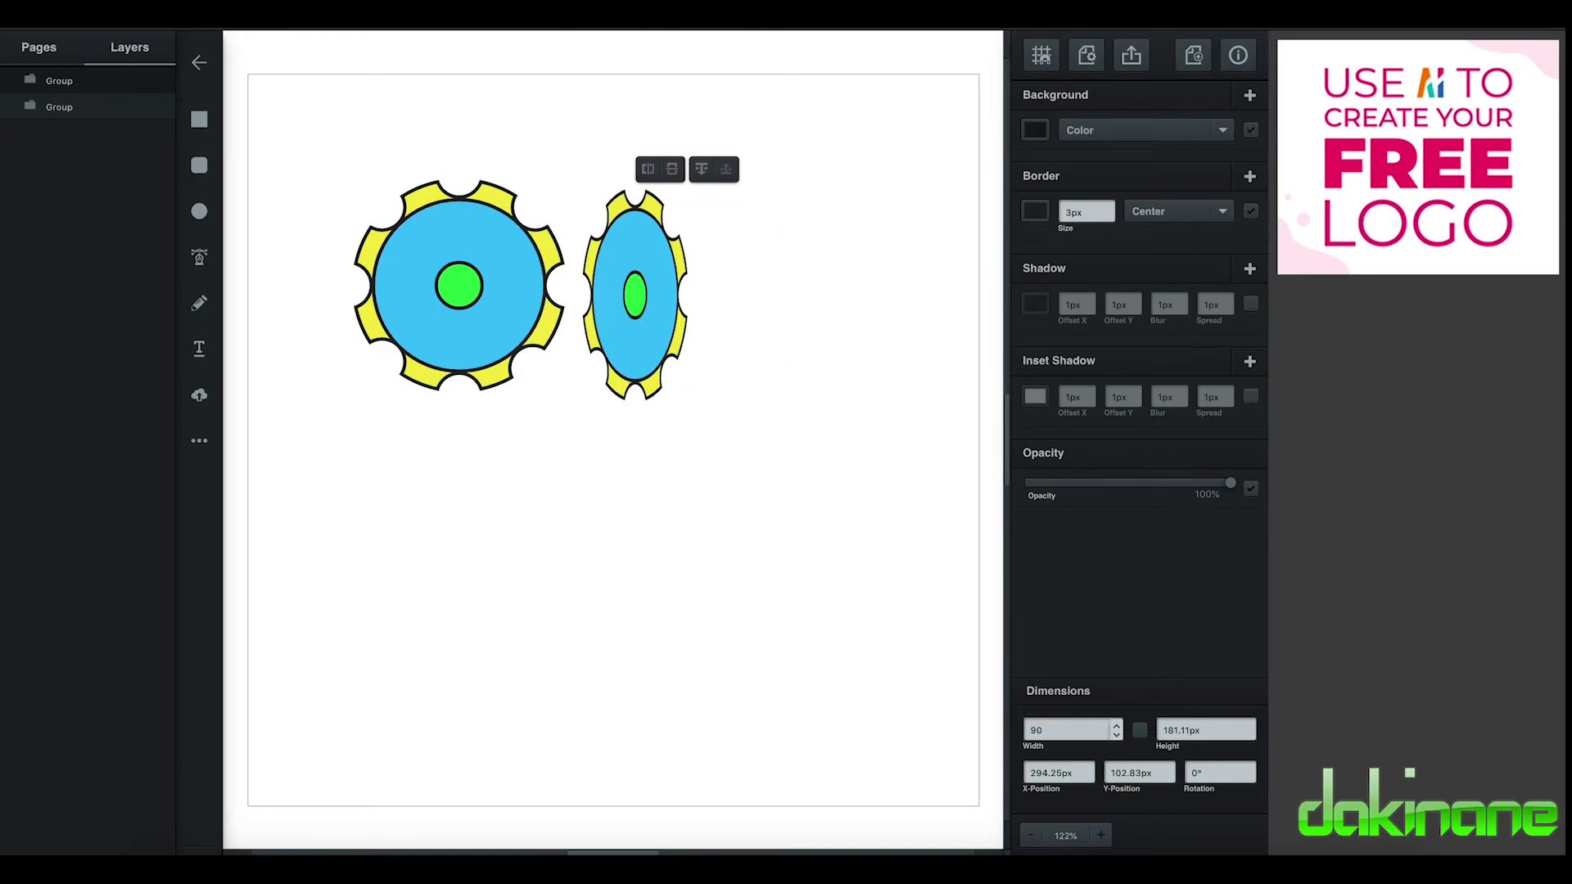
pyautogui.click(1200, 733)
pyautogui.doubleClick(1214, 731)
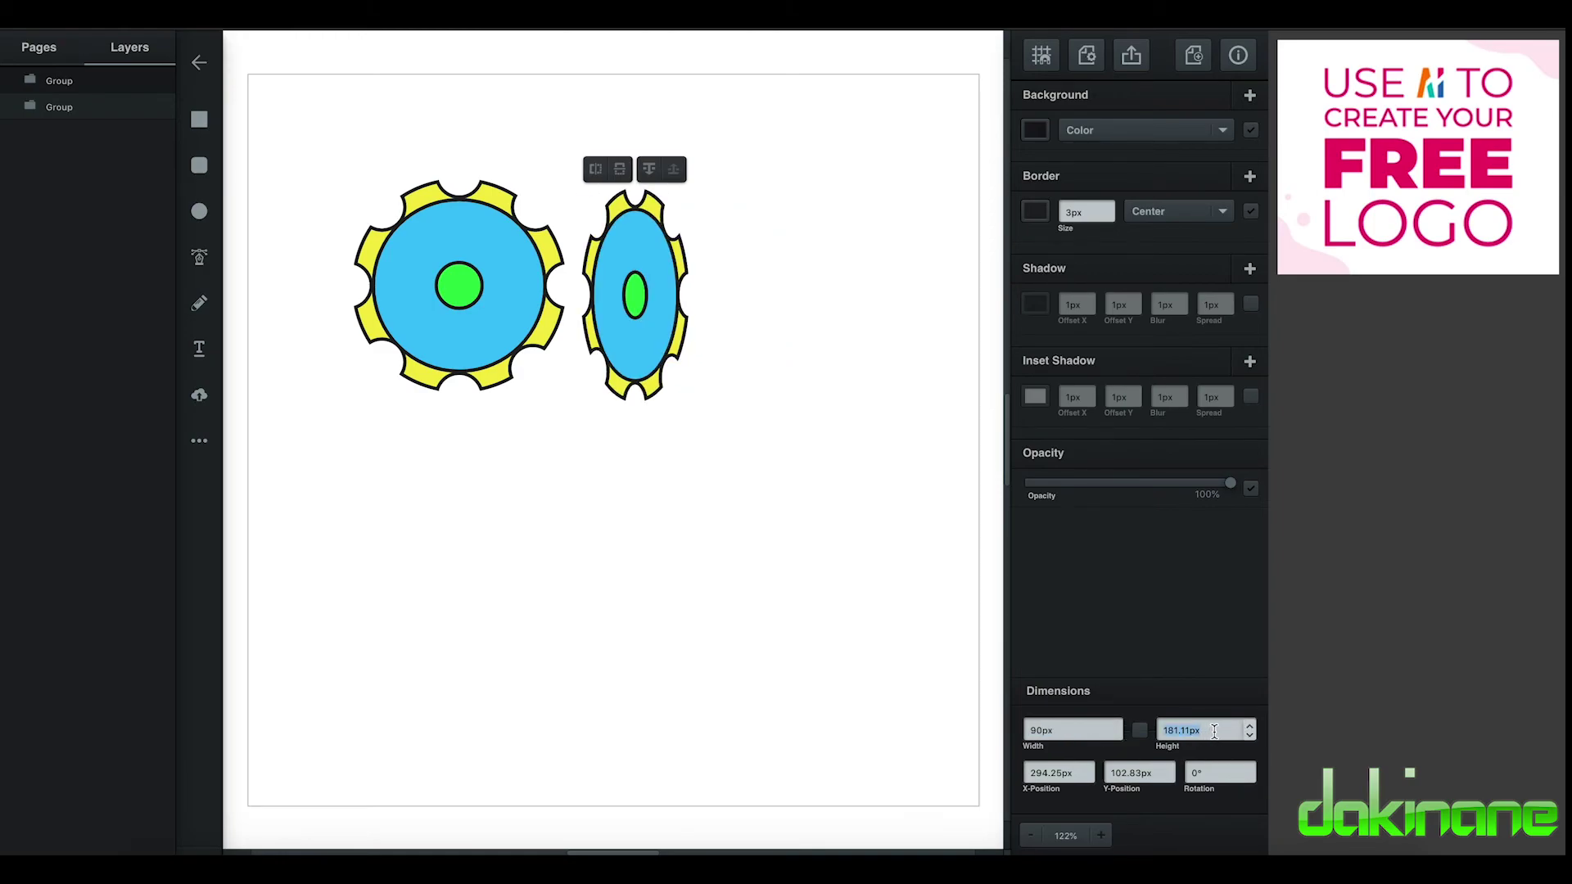
pyautogui.write('90')
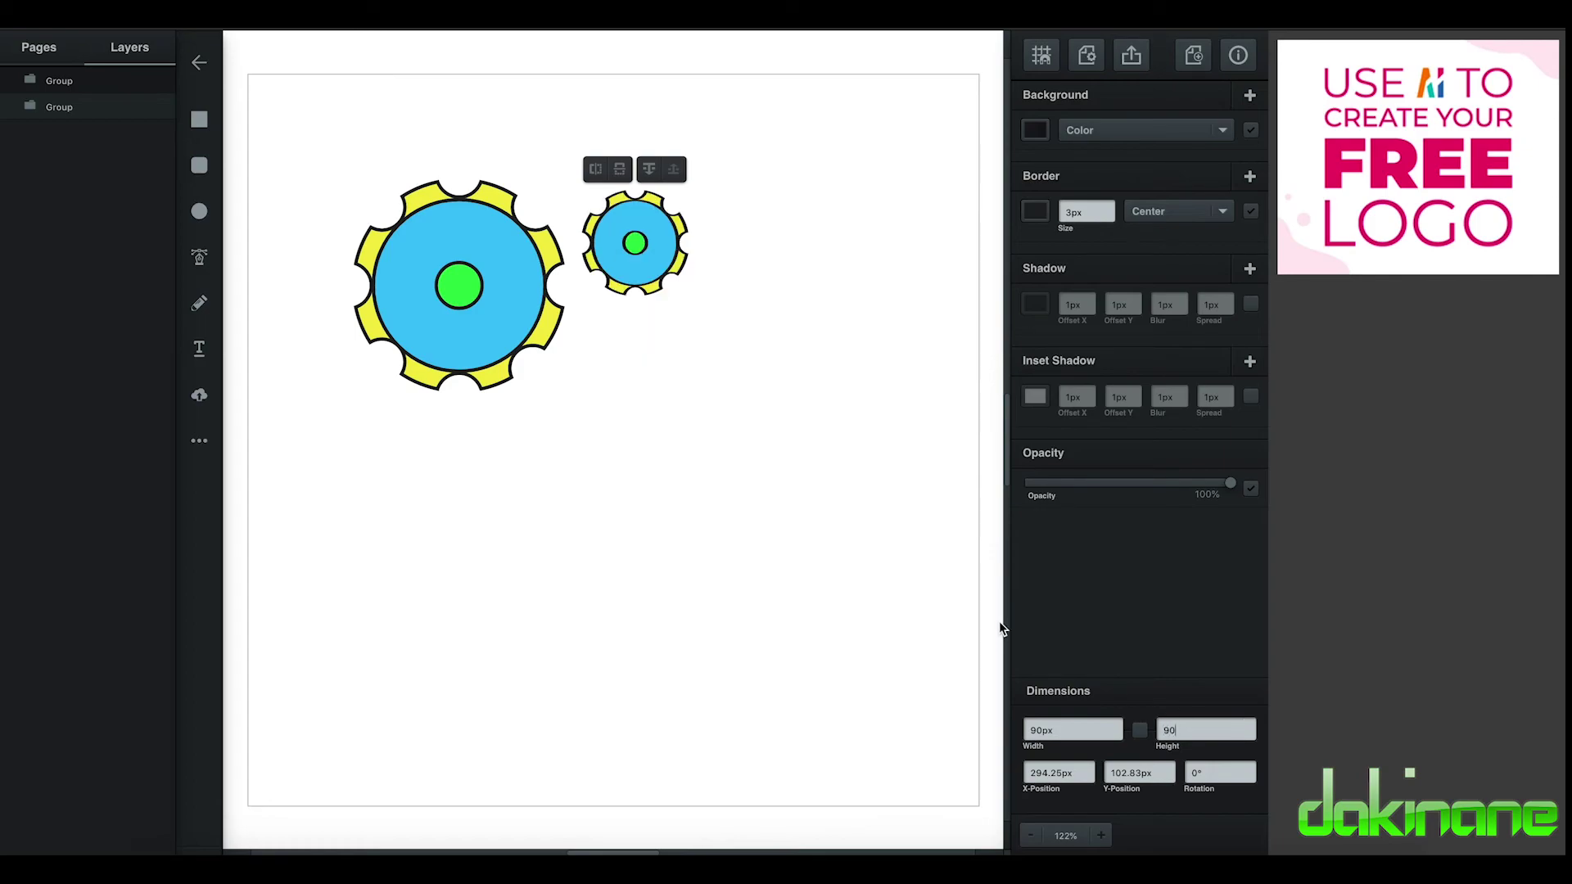
pyautogui.press('Return')
pyautogui.click(730, 330)
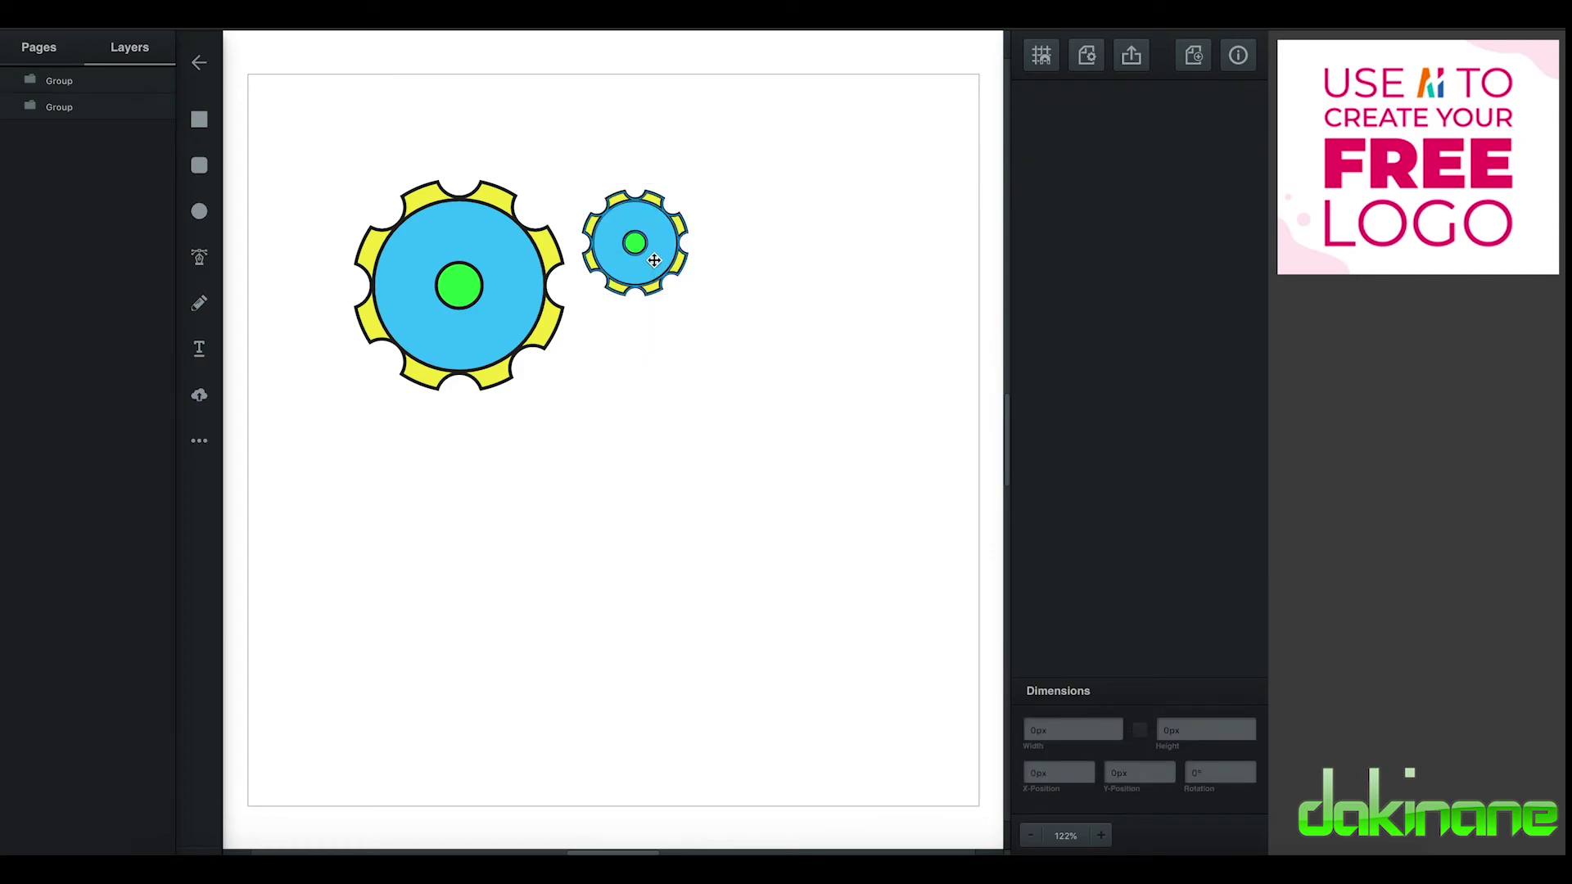
pyautogui.moveTo(652, 260)
pyautogui.mouseDown()
pyautogui.moveTo(642, 336)
pyautogui.moveTo(635, 303)
pyautogui.moveTo(656, 277)
pyautogui.mouseUp()
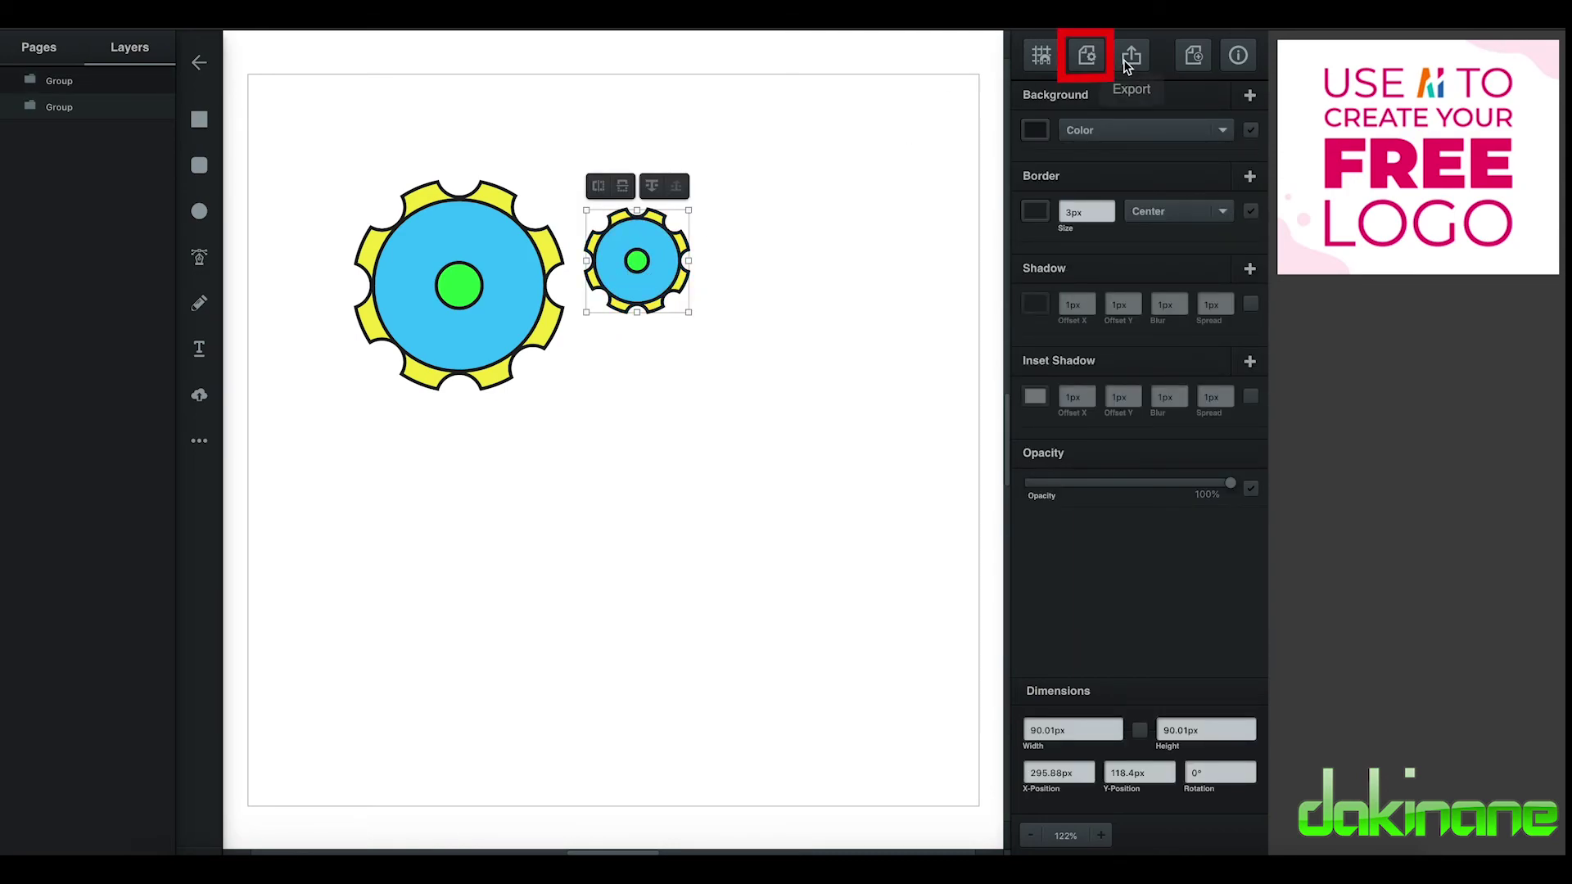
# Step: Change the file name from 'untitled' to 'gear', save it, and return to the file list
pyautogui.click(1089, 59)
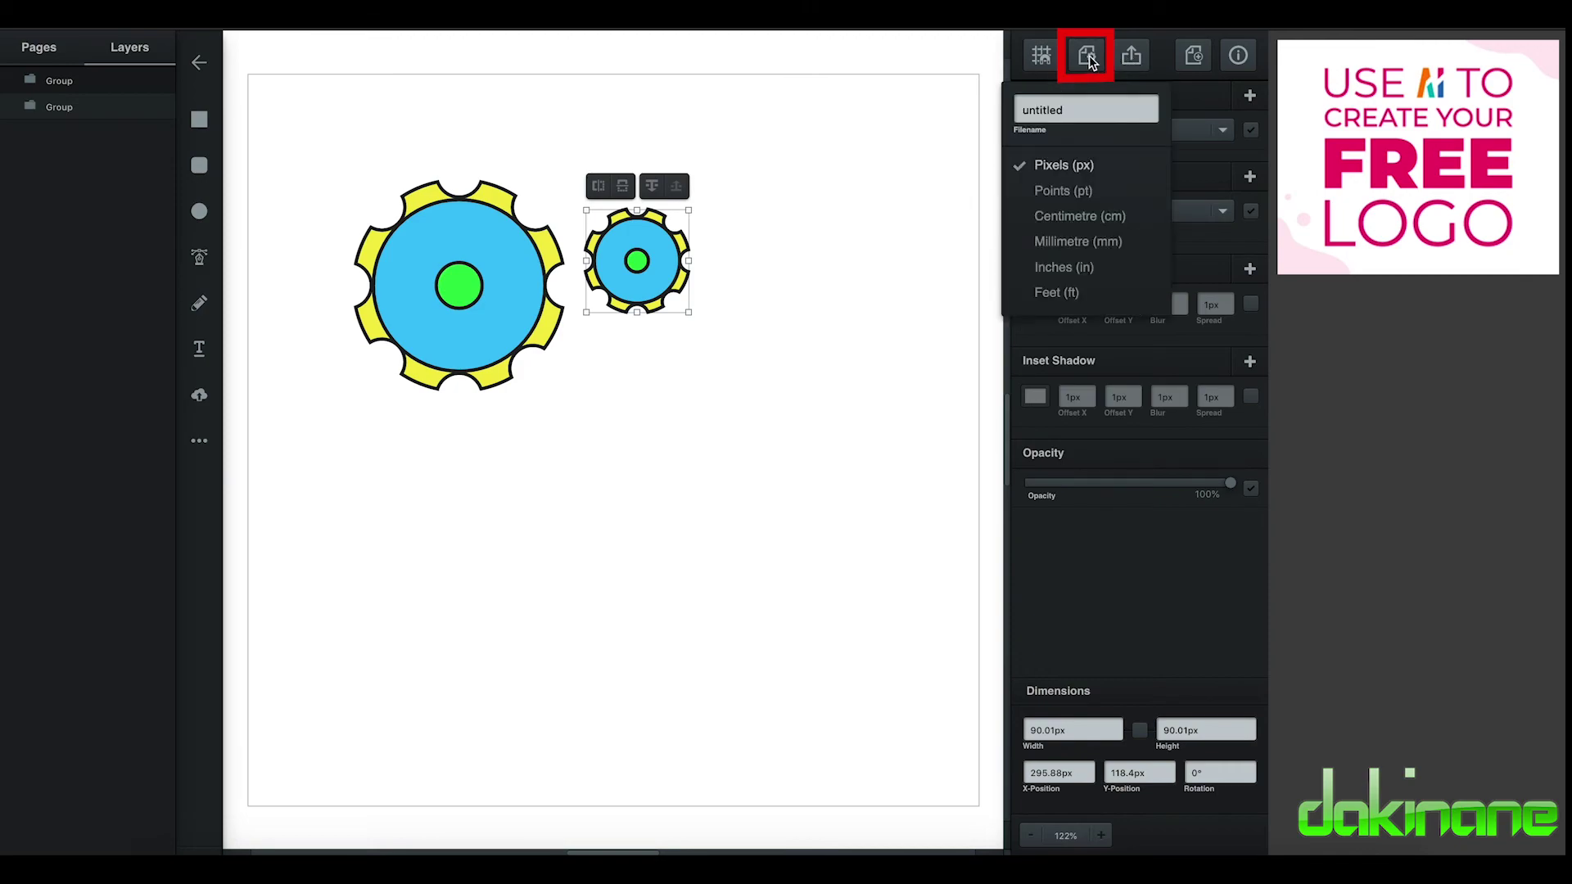
pyautogui.click(1078, 112)
pyautogui.doubleClick(1060, 112)
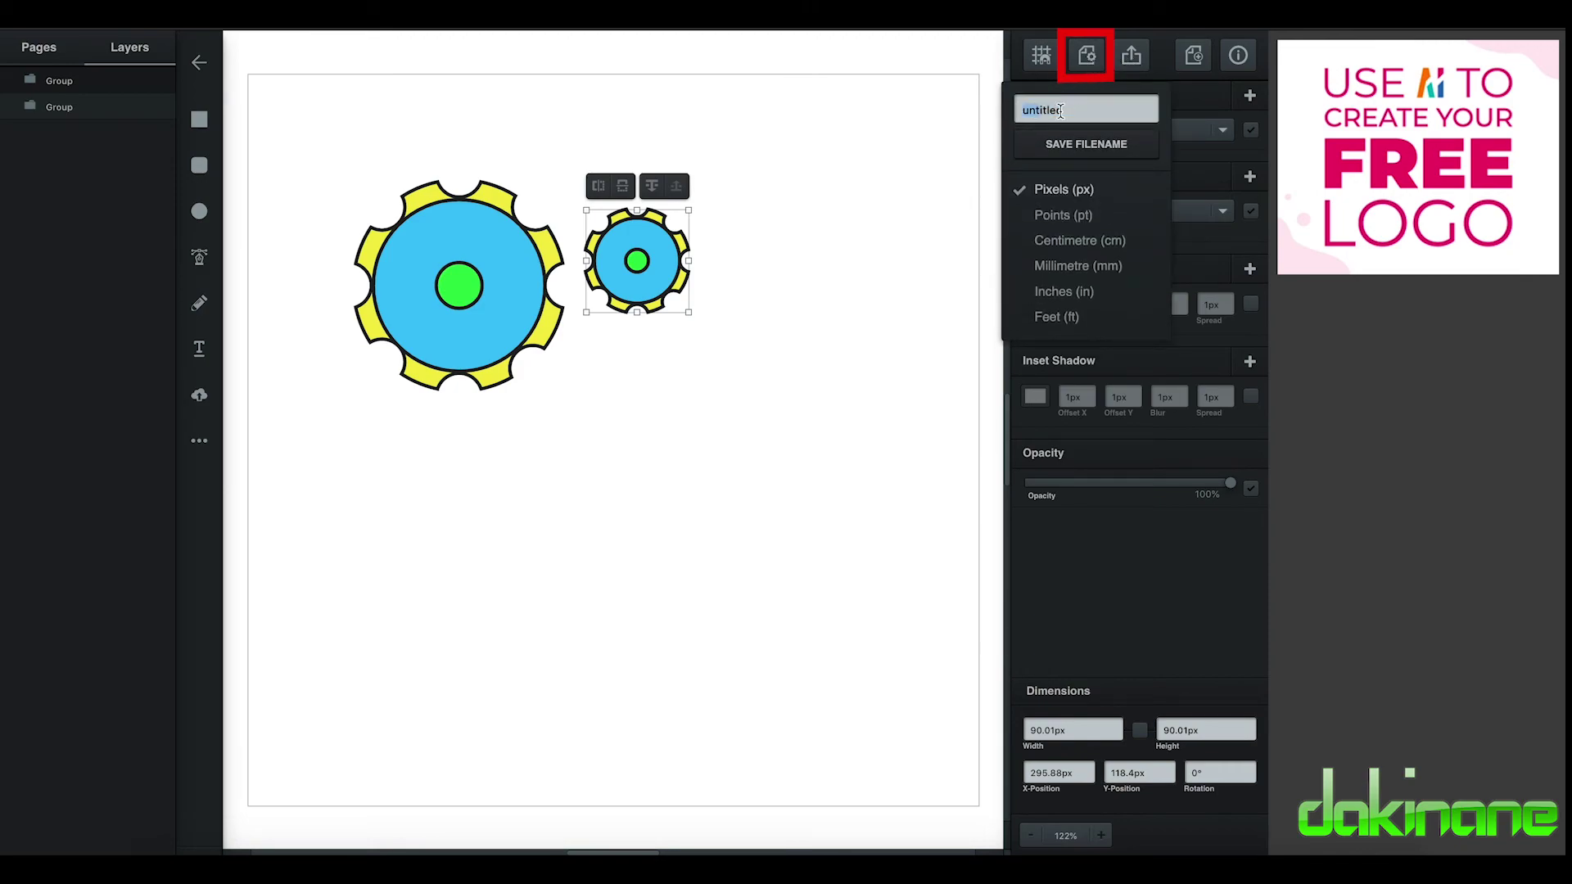
pyautogui.press('BackSpace')
pyautogui.write('gear')
pyautogui.click(1118, 143)
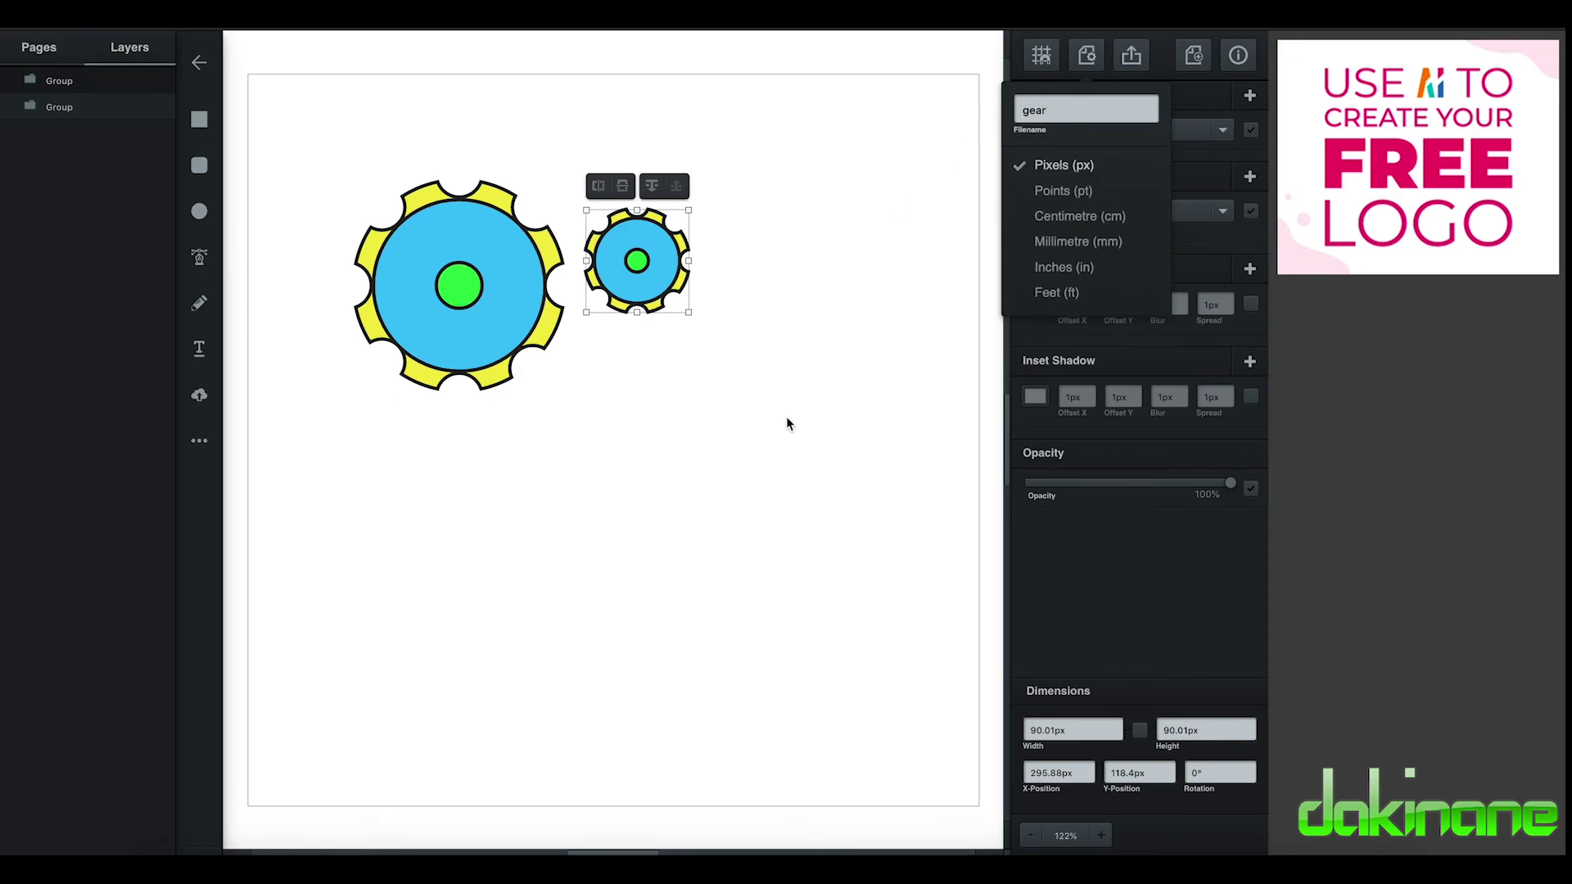
pyautogui.click(199, 69)
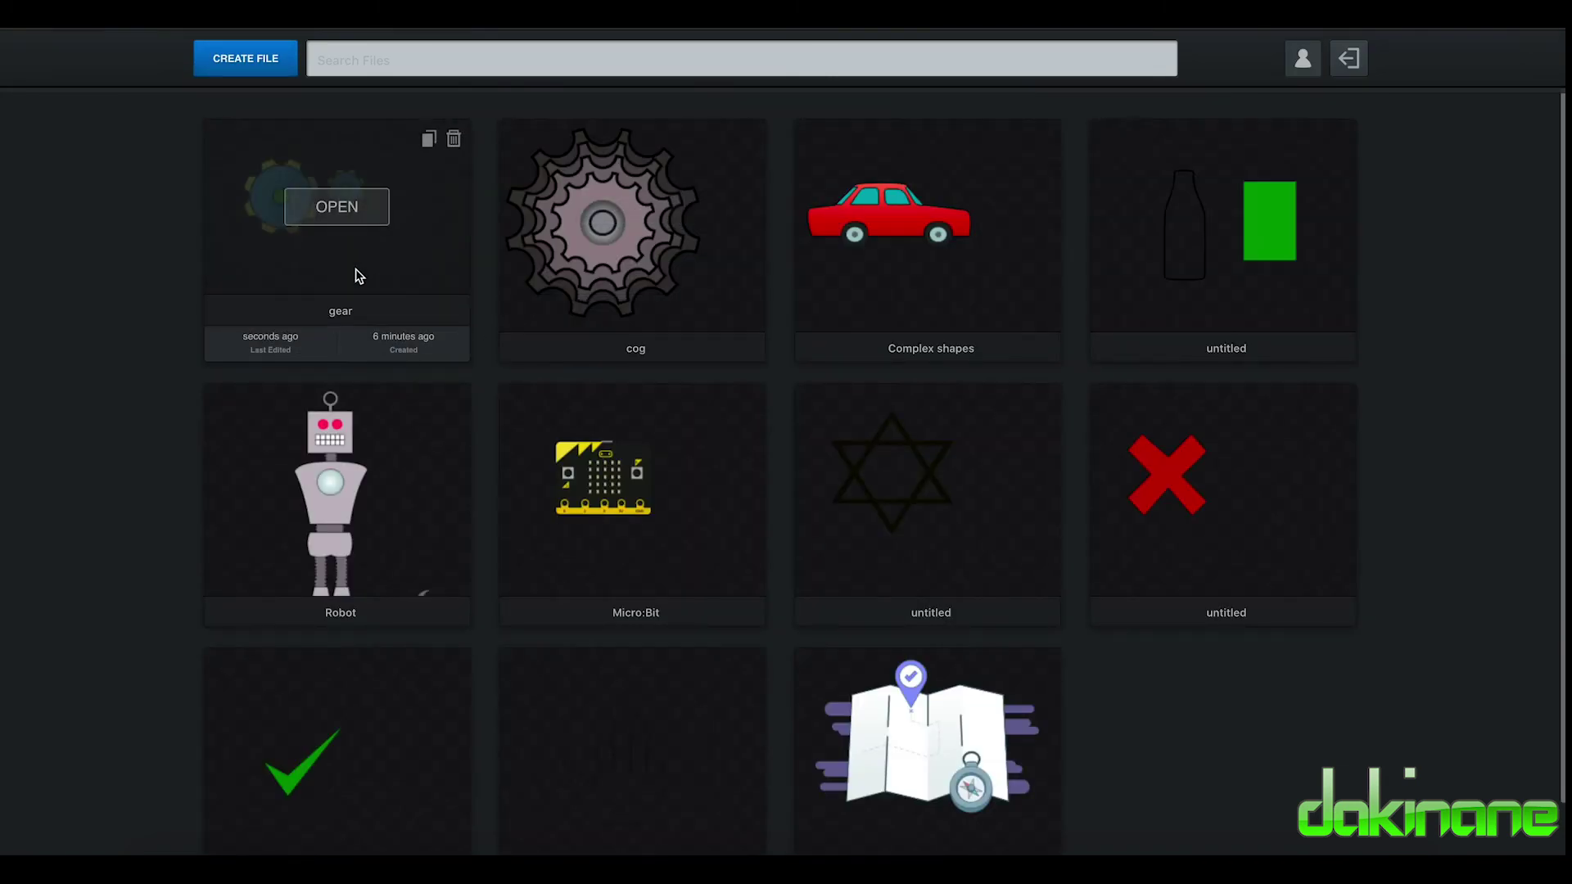
# Step: Open the 'Complex shapes' drawing from the dashboard
pyautogui.moveTo(755, 316)
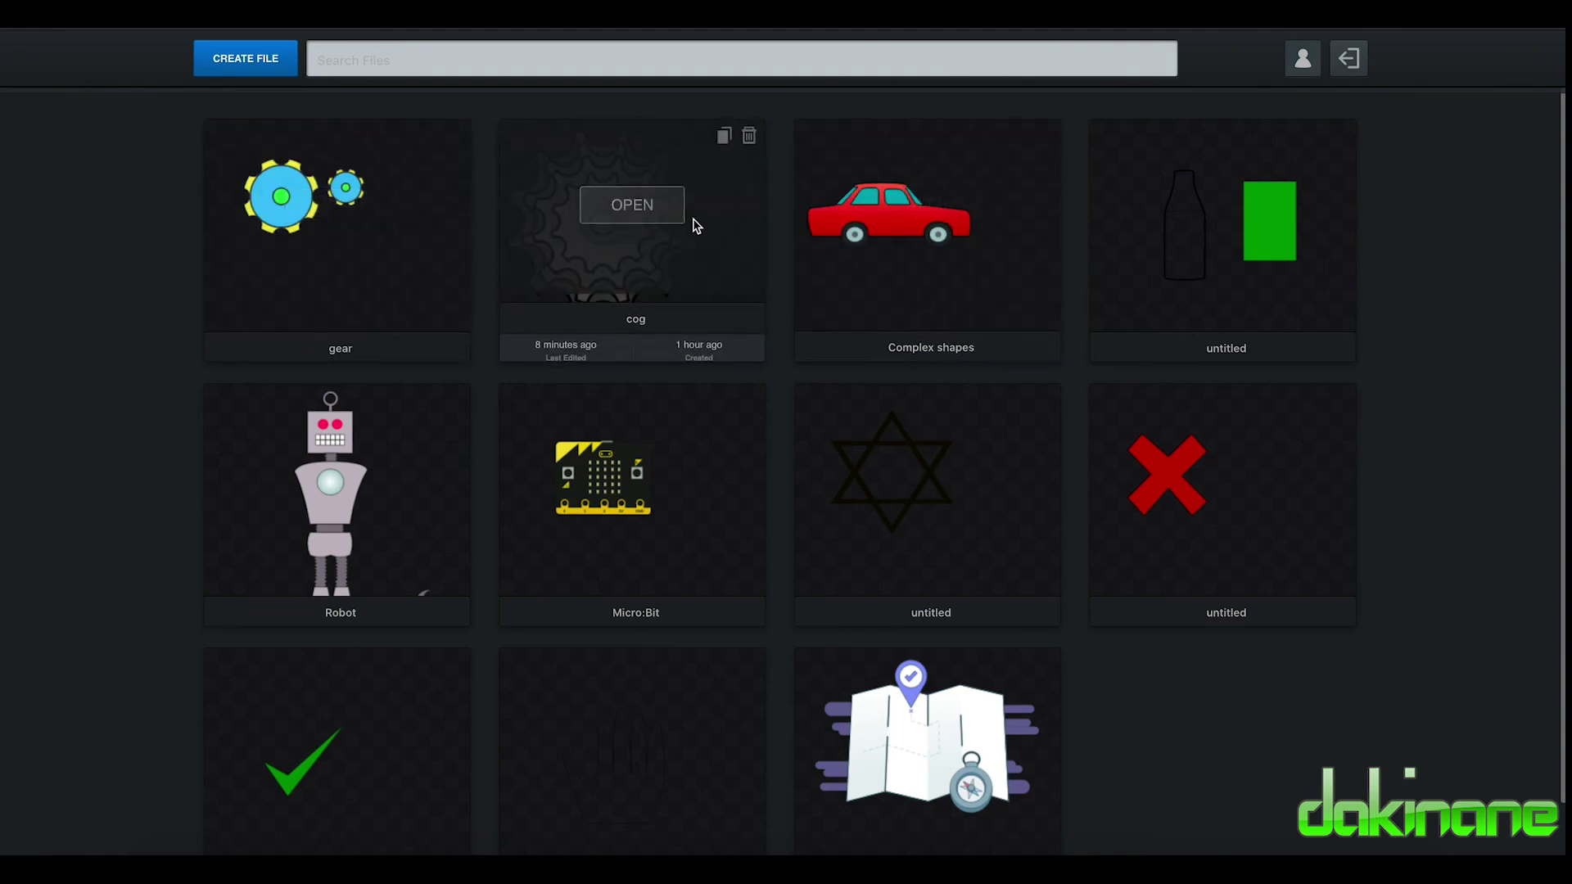
pyautogui.moveTo(883, 267)
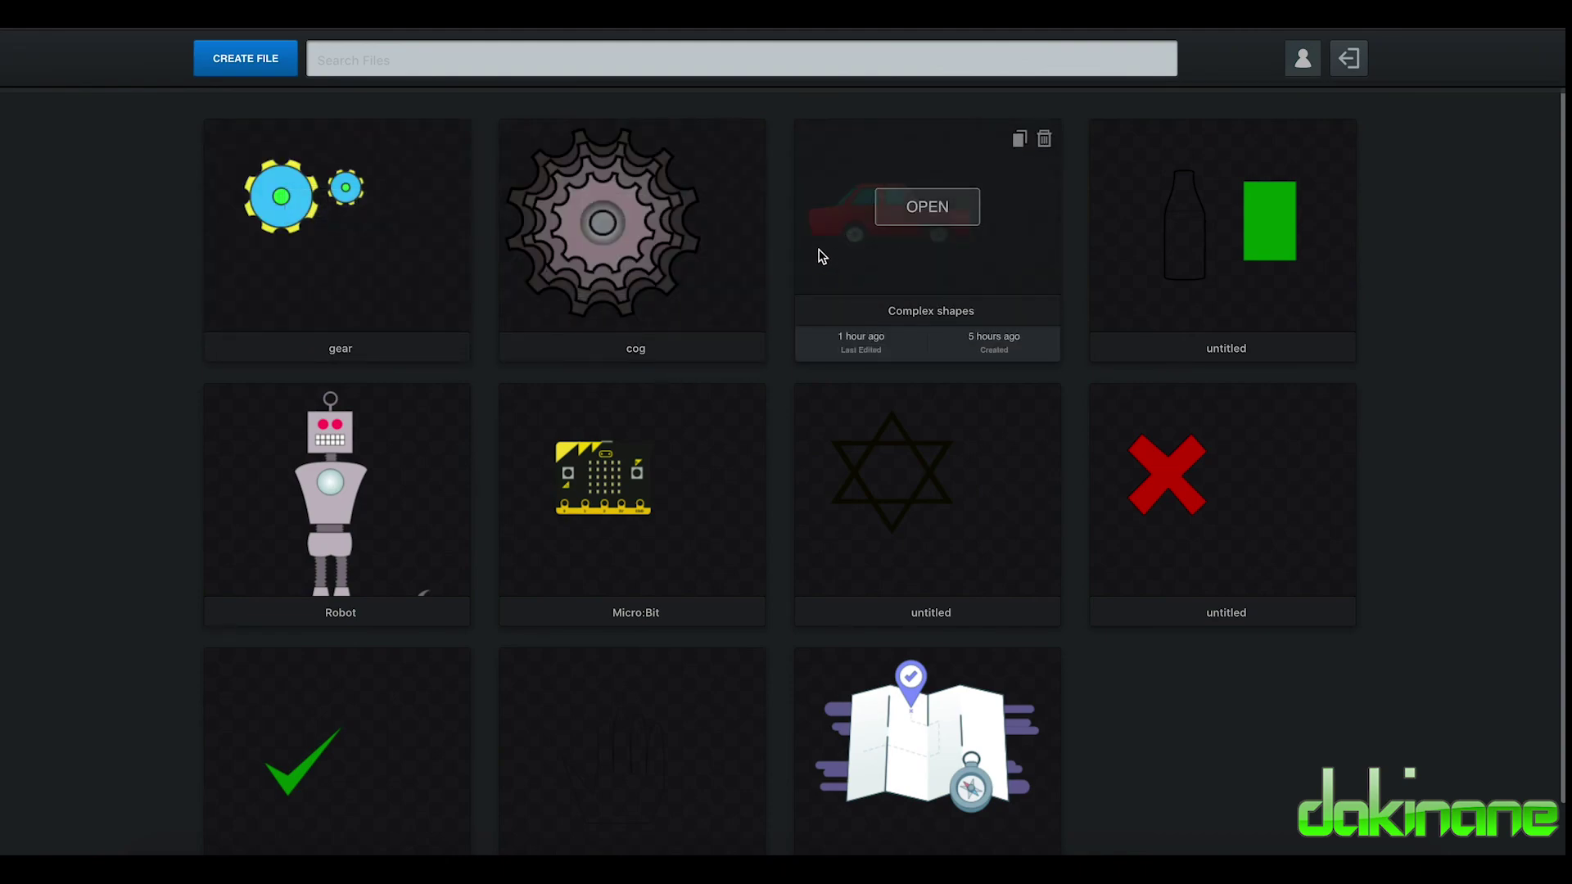
pyautogui.click(926, 207)
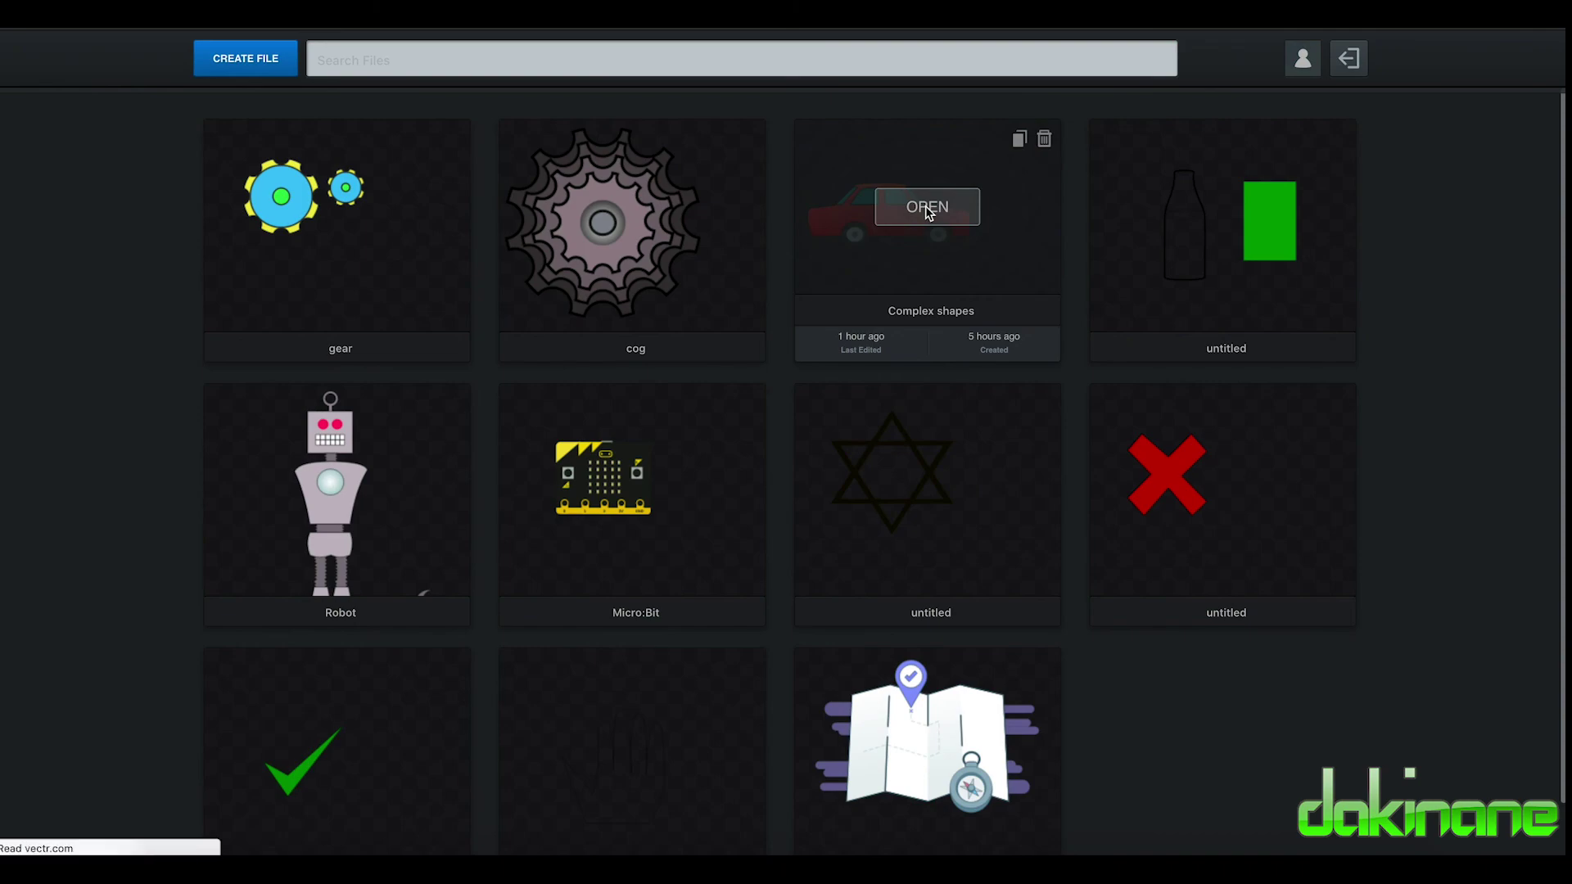